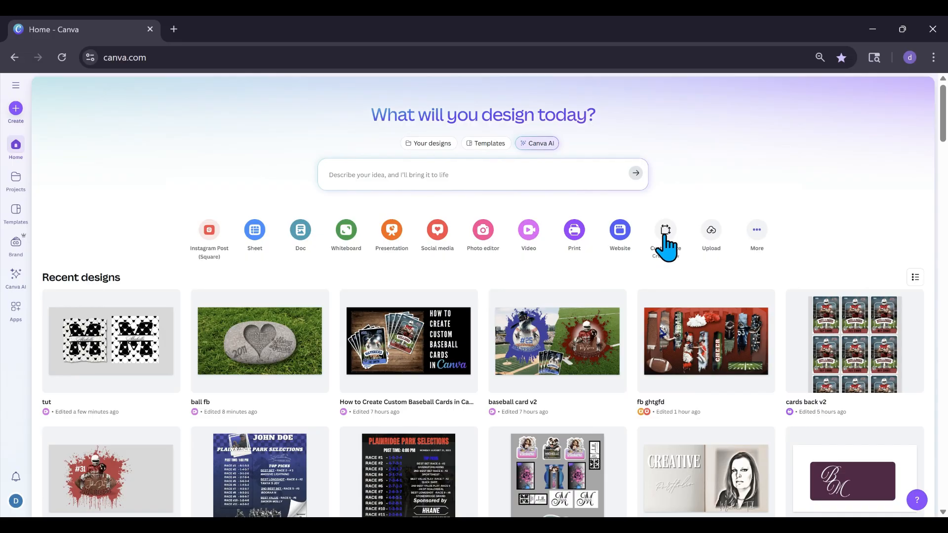
# Create a new custom-size design 2.5 in wide and 3.5 in high
pyautogui.click(665, 236)
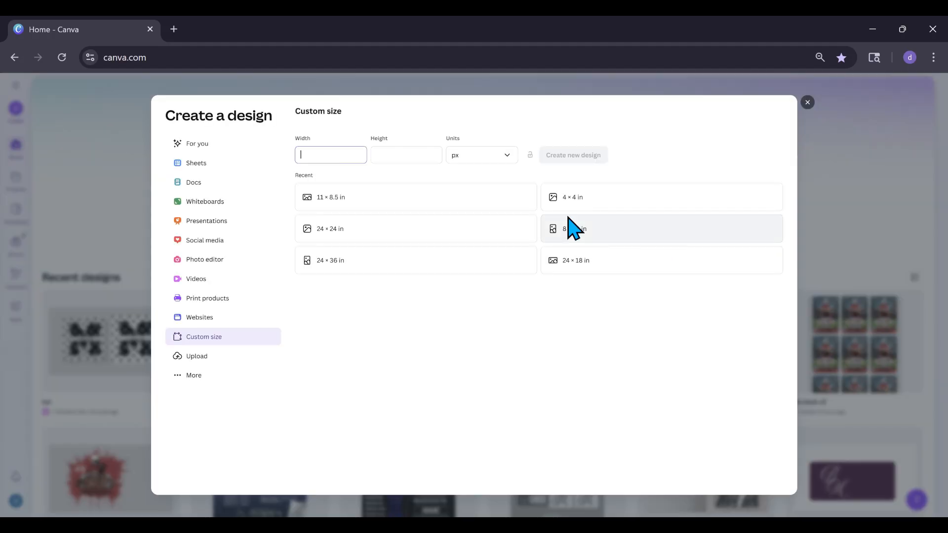
pyautogui.click(508, 158)
pyautogui.click(489, 199)
pyautogui.click(355, 154)
pyautogui.write('2.5')
pyautogui.click(383, 153)
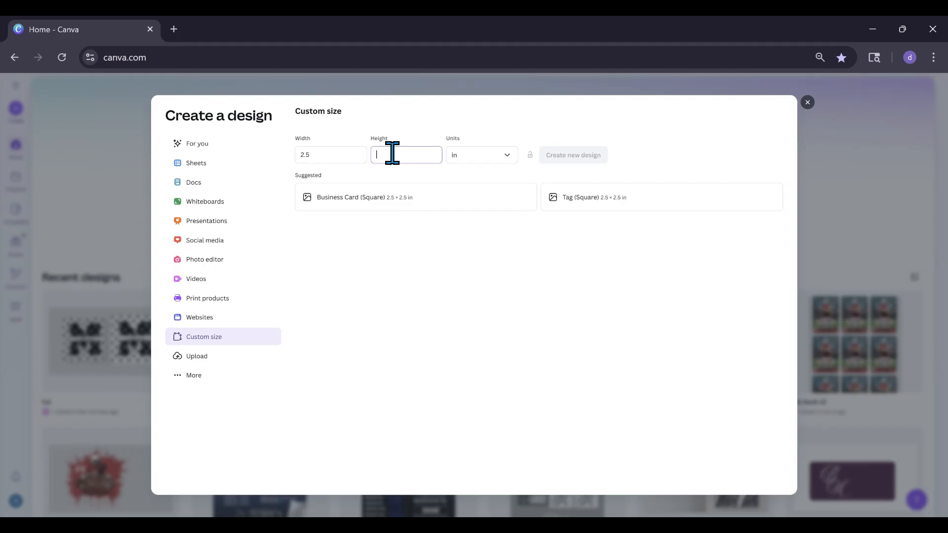
pyautogui.write('3.5')
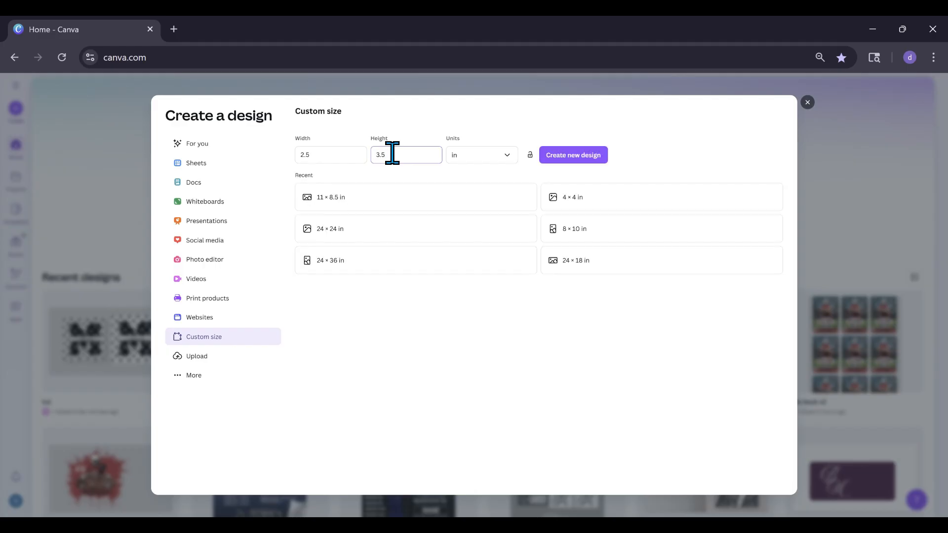
pyautogui.click(551, 156)
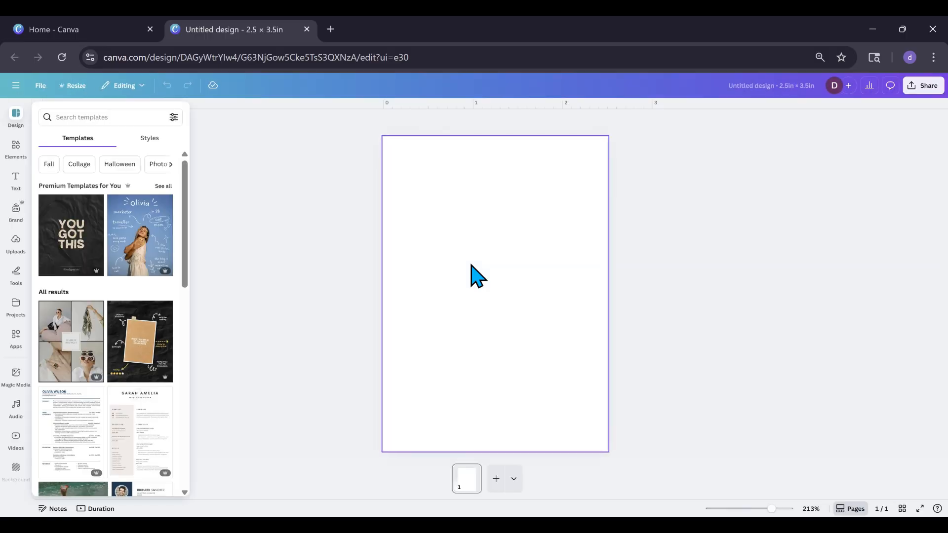
pyautogui.click(267, 279)
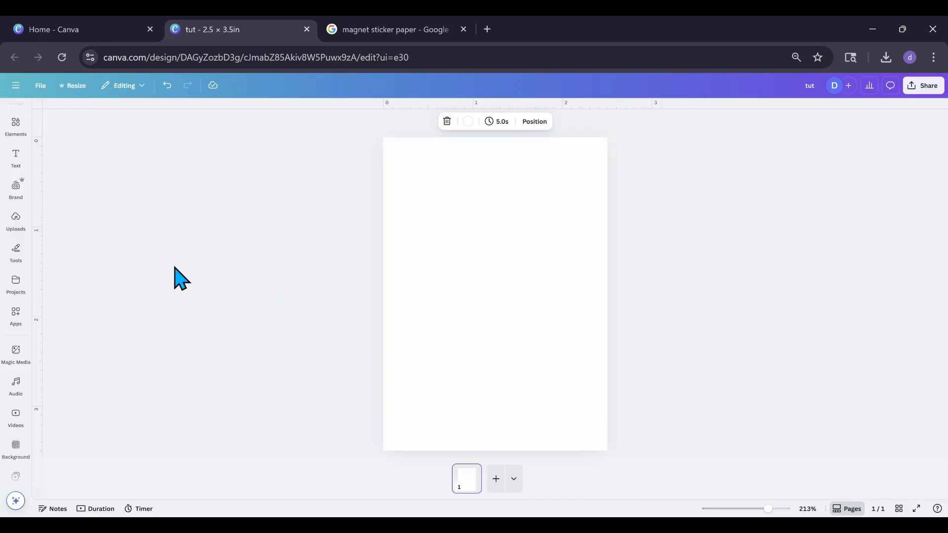
# Add a picture frame and stretch it to about 2.3 in wide by 3 in high, with narrow margins at the card's top and sides
pyautogui.click(15, 129)
pyautogui.scroll(-15, 102, 296)
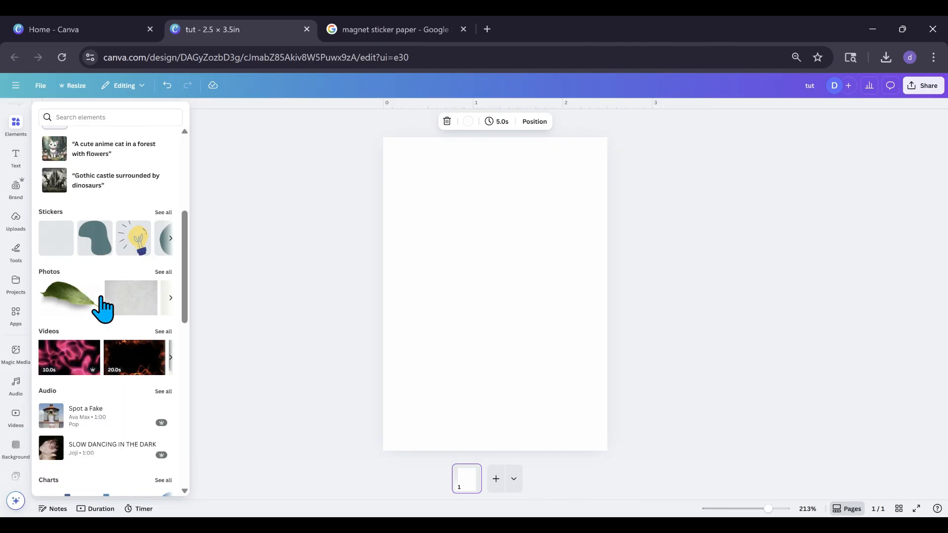
pyautogui.scroll(-3, 102, 304)
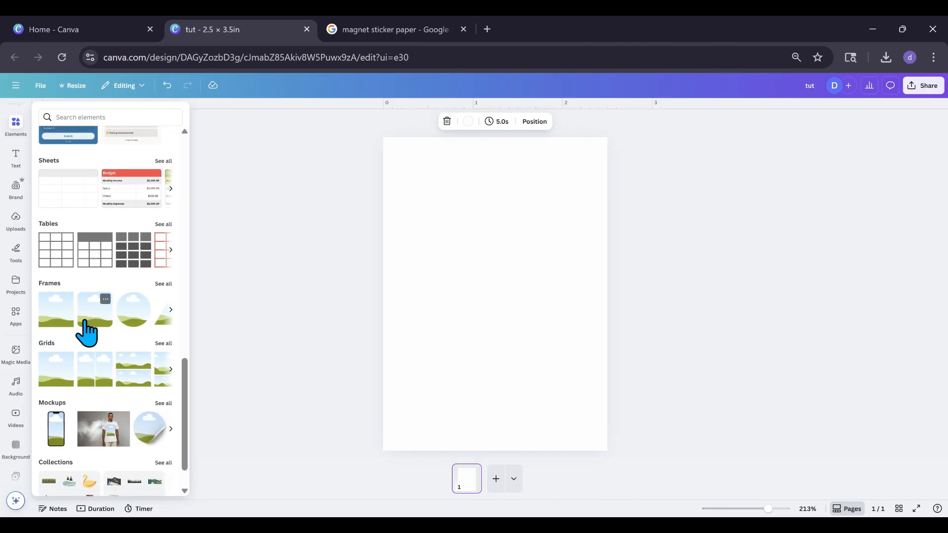
pyautogui.click(86, 333)
pyautogui.moveTo(489, 301); pyautogui.dragTo(440, 196)
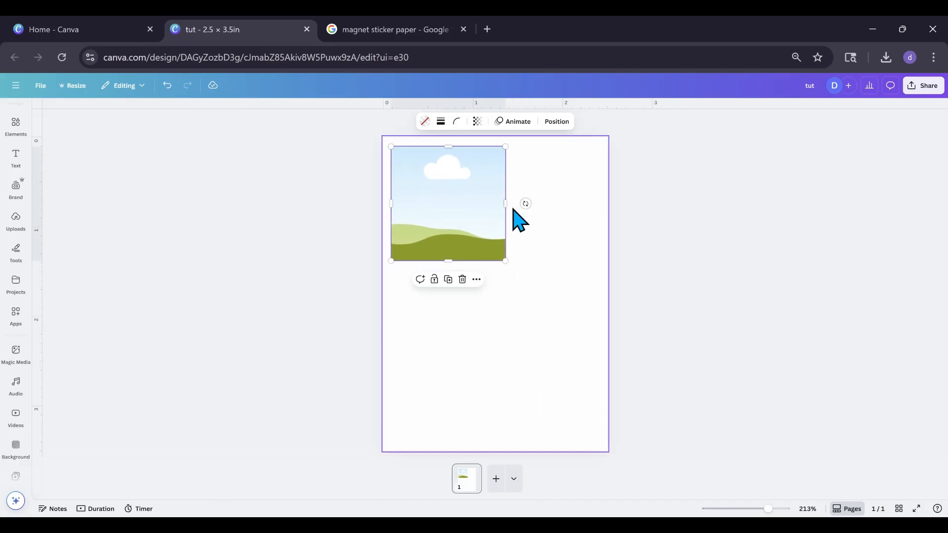
pyautogui.moveTo(506, 204); pyautogui.dragTo(602, 214)
pyautogui.moveTo(498, 261); pyautogui.dragTo(471, 419)
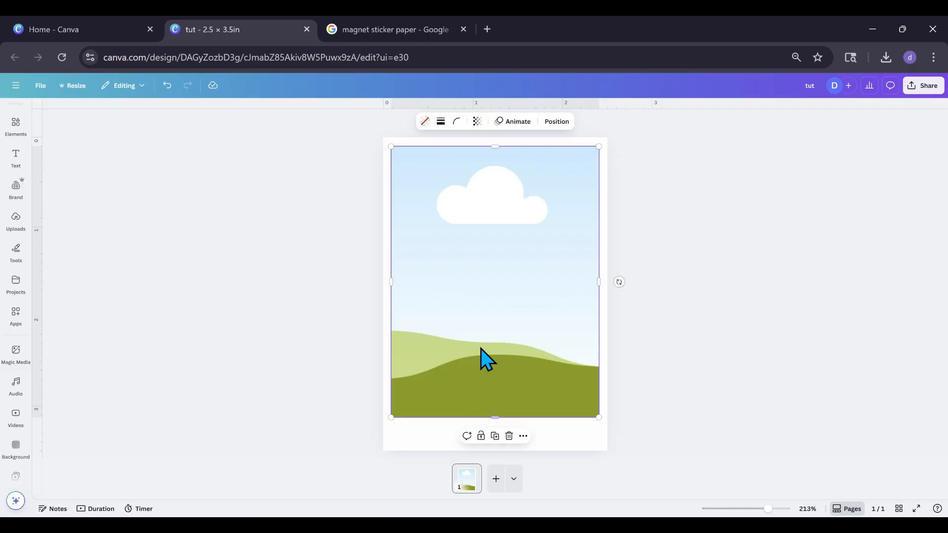
# Set the large frame's corner rounding to 14
pyautogui.click(377, 267)
pyautogui.click(431, 250)
pyautogui.click(456, 122)
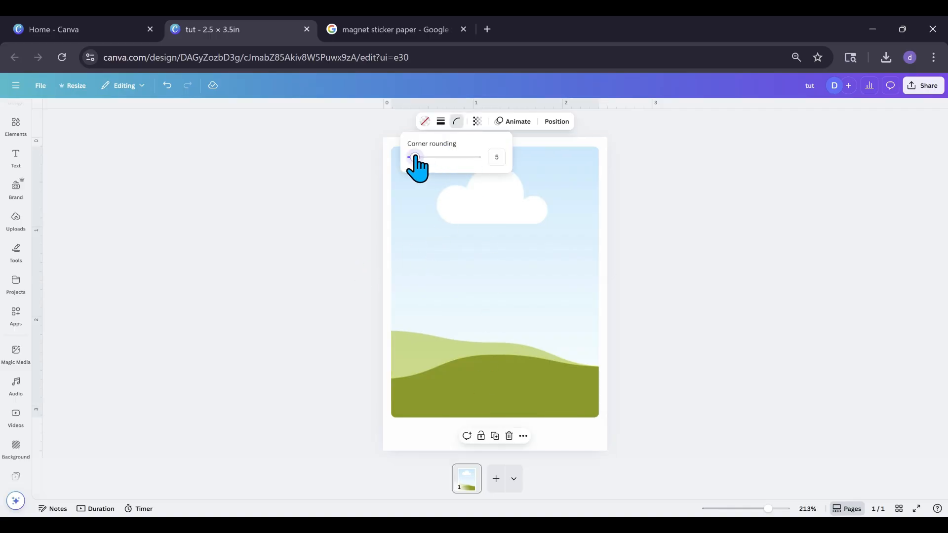
pyautogui.click(415, 232)
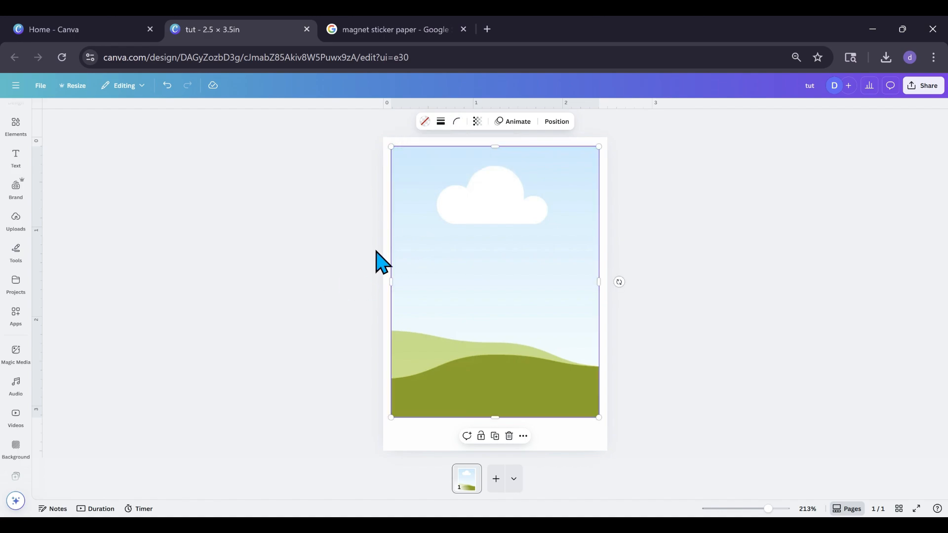
pyautogui.click(456, 122)
pyautogui.click(417, 158)
pyautogui.moveTo(418, 174); pyautogui.dragTo(424, 174)
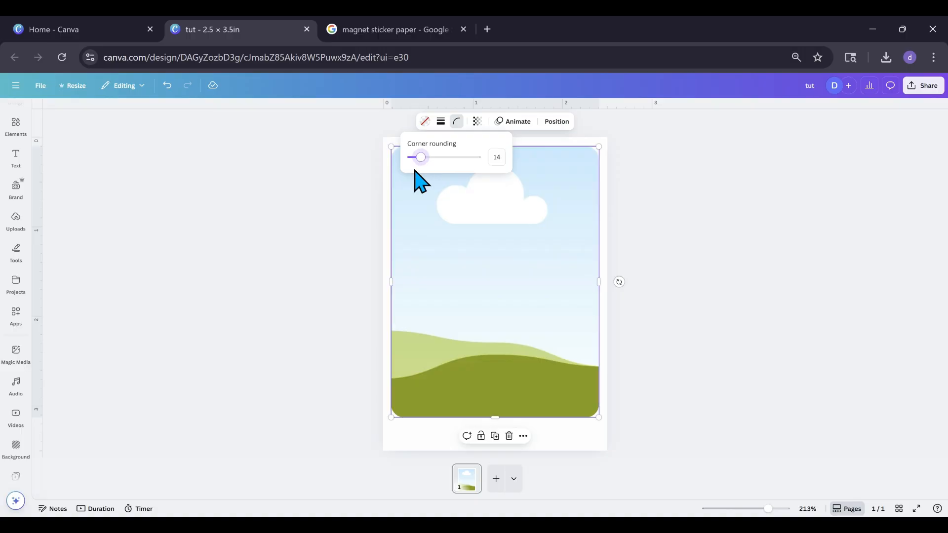
pyautogui.click(424, 244)
pyautogui.click(354, 261)
pyautogui.click(437, 279)
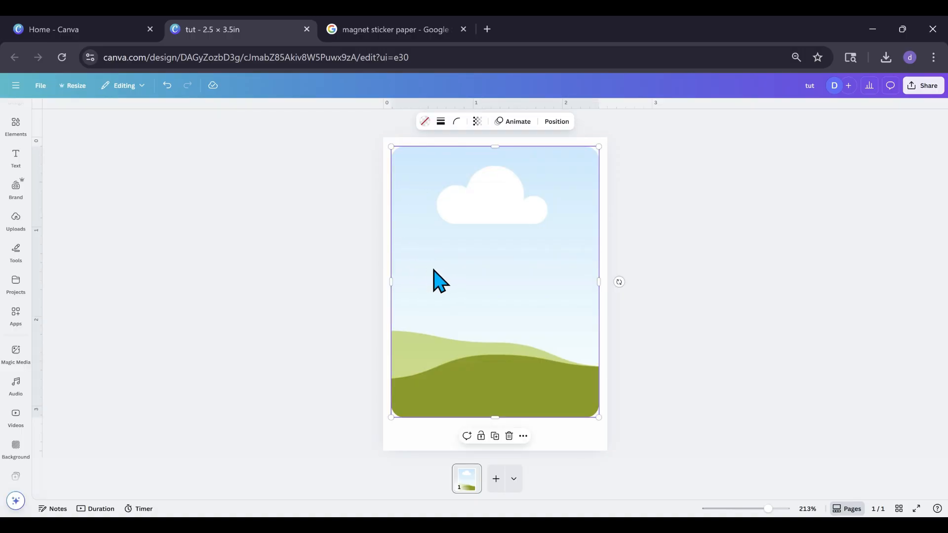
pyautogui.moveTo(443, 272); pyautogui.dragTo(444, 271)
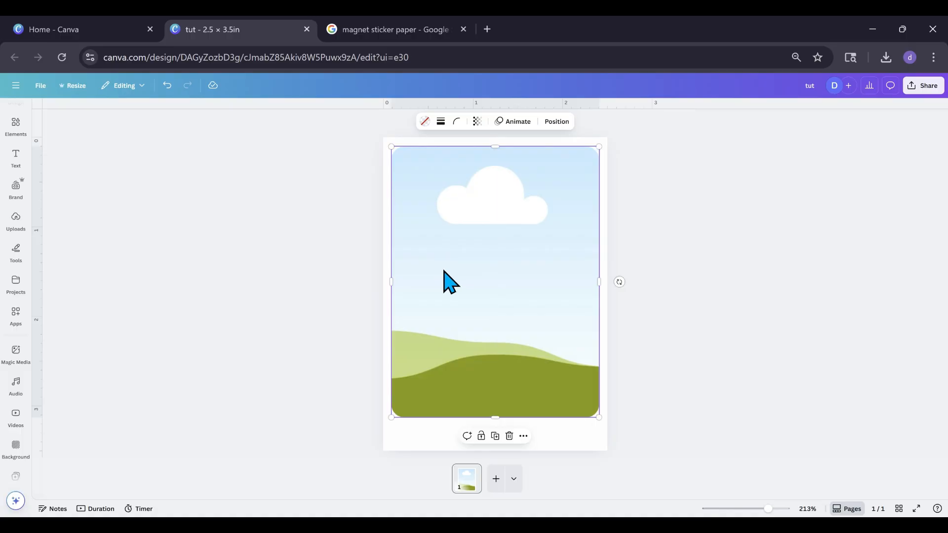
# Duplicate the frame and shrink the copy to about 1.8 in wide by 2.5 in high, centred on the original's lower edge
pyautogui.click(495, 436)
pyautogui.moveTo(496, 303); pyautogui.dragTo(483, 287)
pyautogui.moveTo(496, 148); pyautogui.dragTo(492, 196)
pyautogui.moveTo(597, 298); pyautogui.dragTo(575, 301)
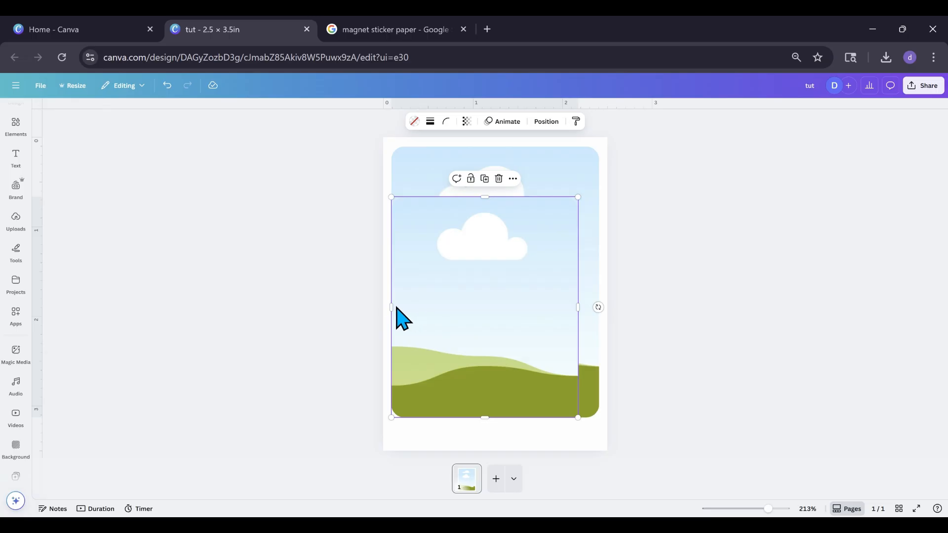
pyautogui.moveTo(396, 310); pyautogui.dragTo(413, 309)
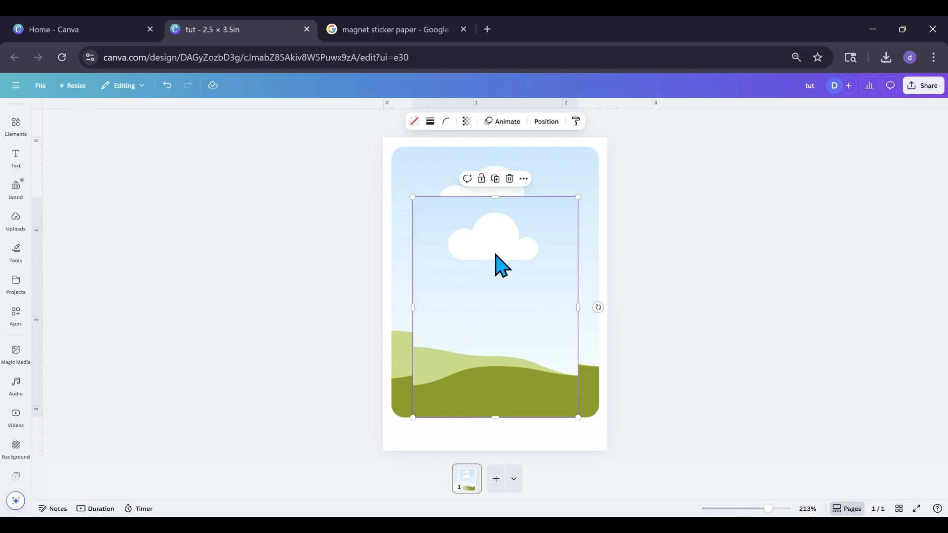
pyautogui.moveTo(495, 197); pyautogui.dragTo(494, 195)
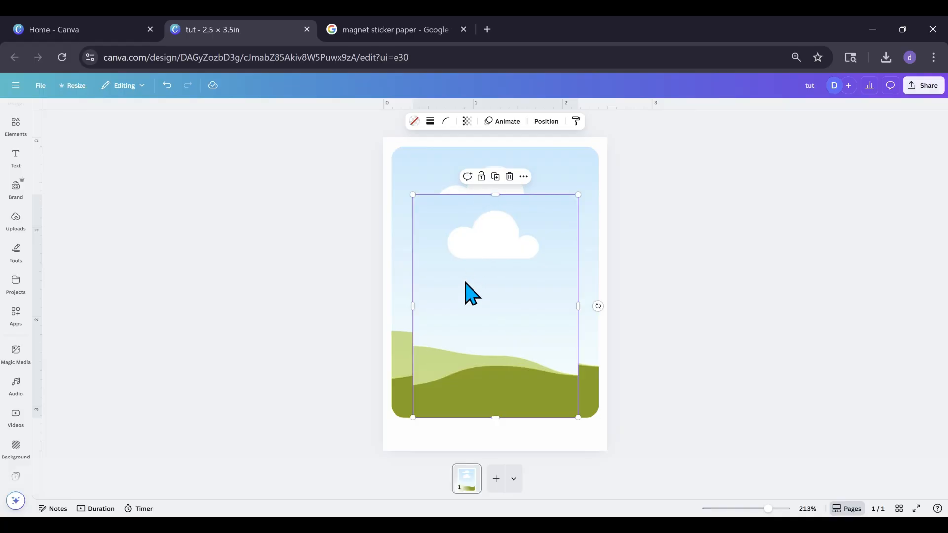
# Give the inner frame a solid white outline
pyautogui.click(430, 122)
pyautogui.click(379, 182)
pyautogui.moveTo(379, 182); pyautogui.dragTo(377, 182)
pyautogui.click(422, 122)
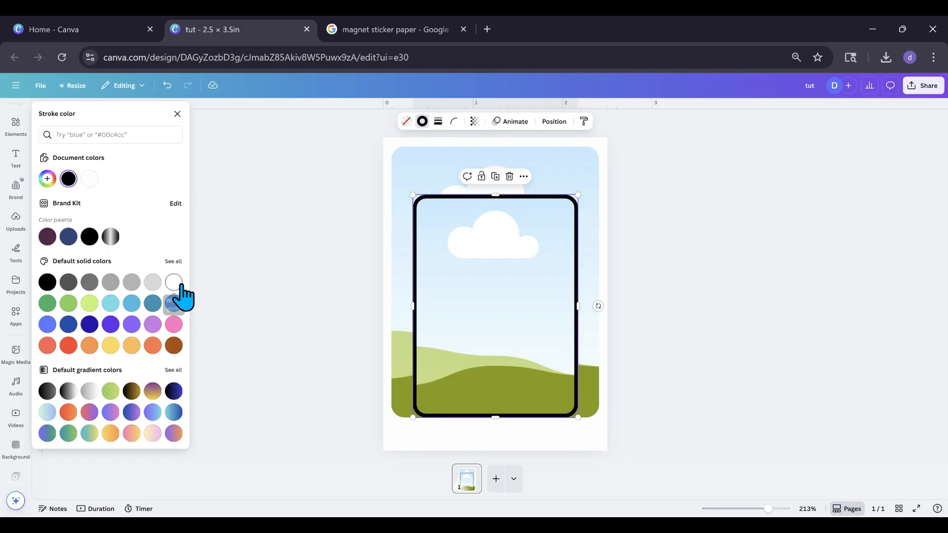
pyautogui.click(174, 282)
pyautogui.click(407, 360)
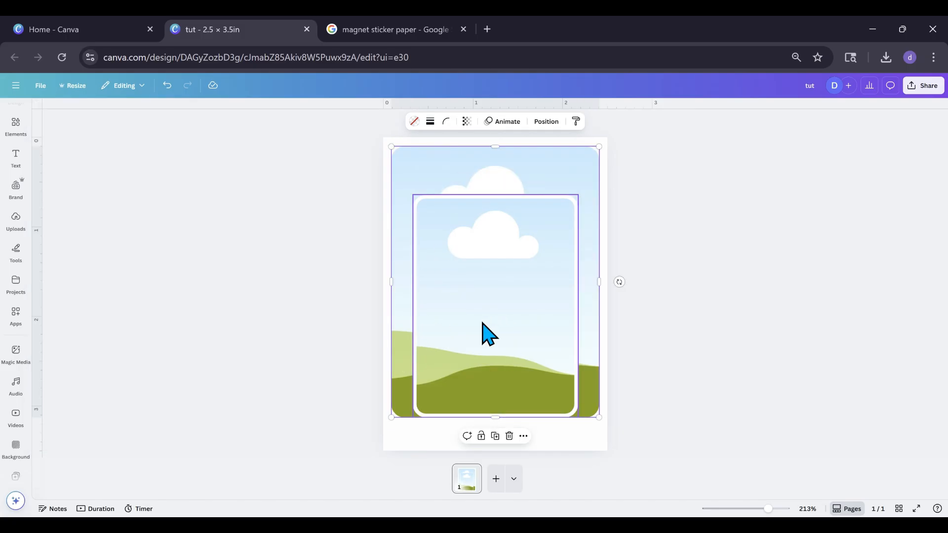
pyautogui.click(451, 302)
pyautogui.moveTo(451, 302); pyautogui.dragTo(452, 292)
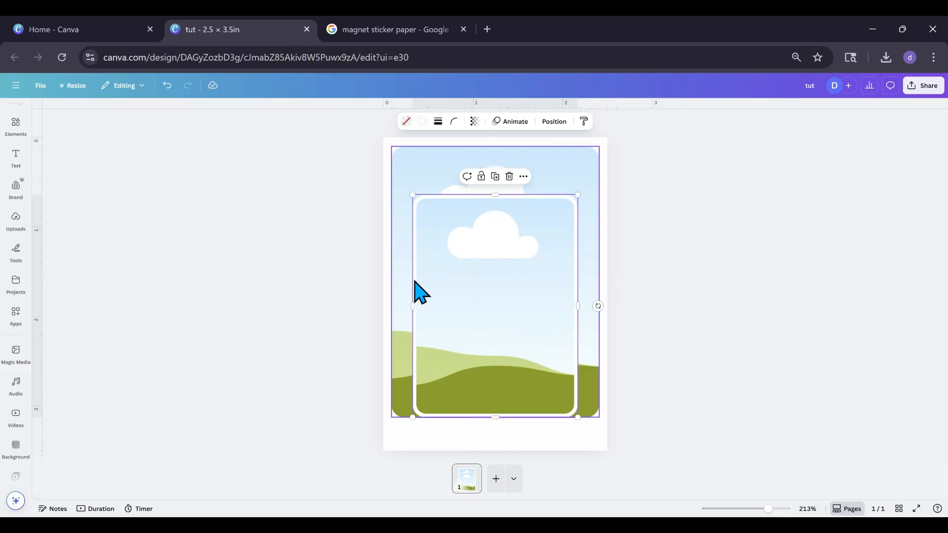
# Add a rounded square shape to the card and fill it with light blue
pyautogui.click(16, 126)
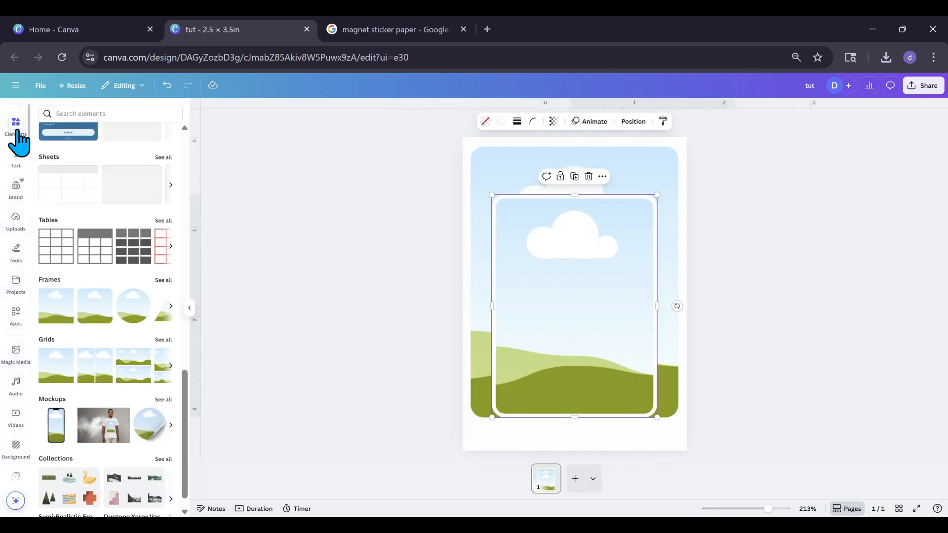
pyautogui.scroll(10, 81, 356)
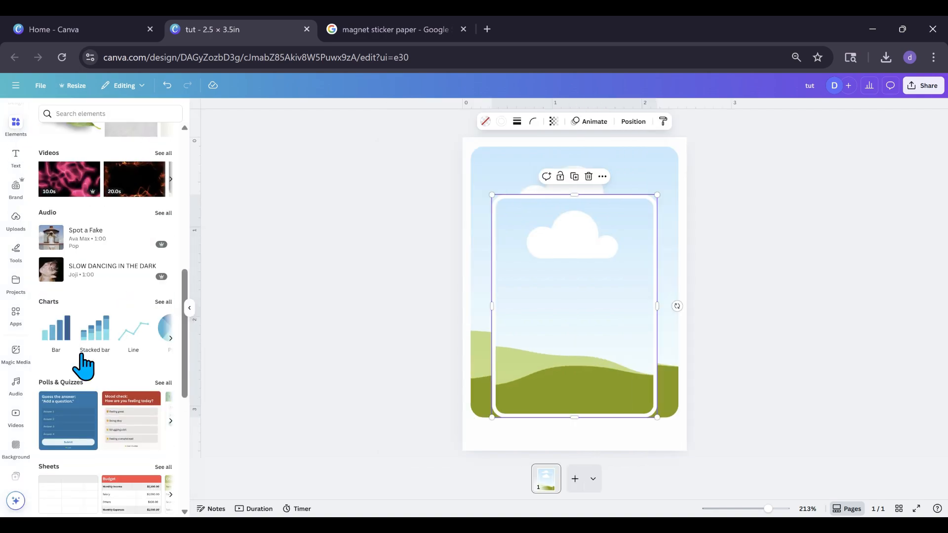
pyautogui.scroll(3, 82, 355)
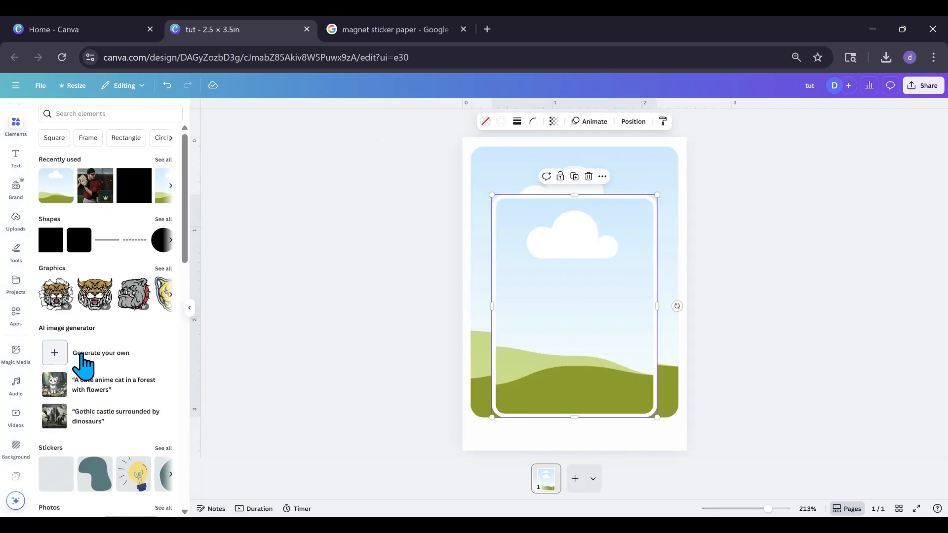
pyautogui.click(74, 249)
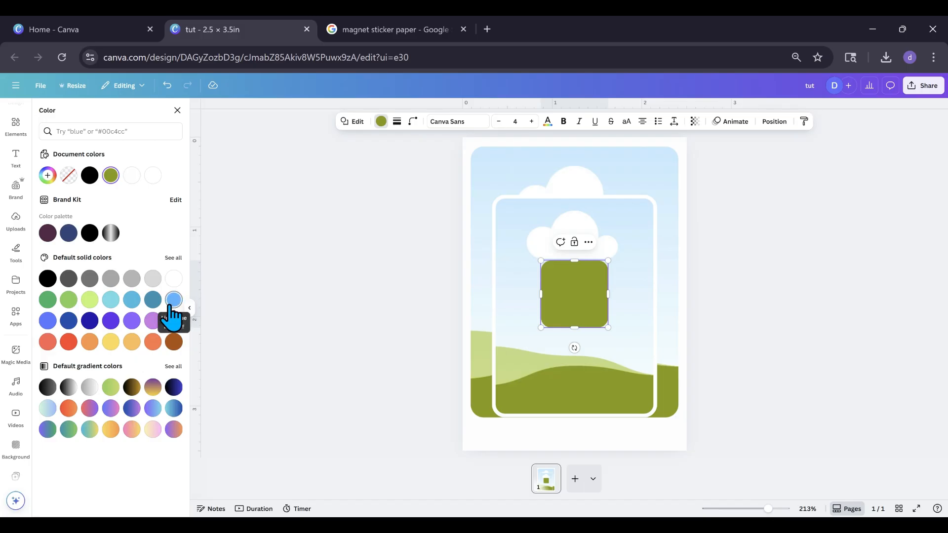
pyautogui.click(173, 302)
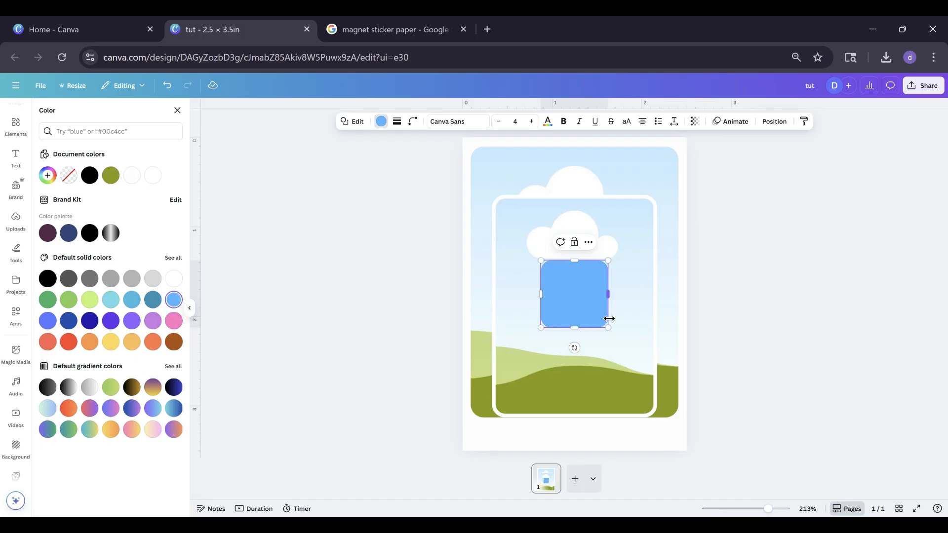
# Reshape the blue shape into a bar about 2 in wide and 0.4 in high near the card's lower edge, with corner rounding 3
pyautogui.moveTo(568, 313); pyautogui.dragTo(663, 418)
pyautogui.moveTo(576, 376); pyautogui.dragTo(571, 403)
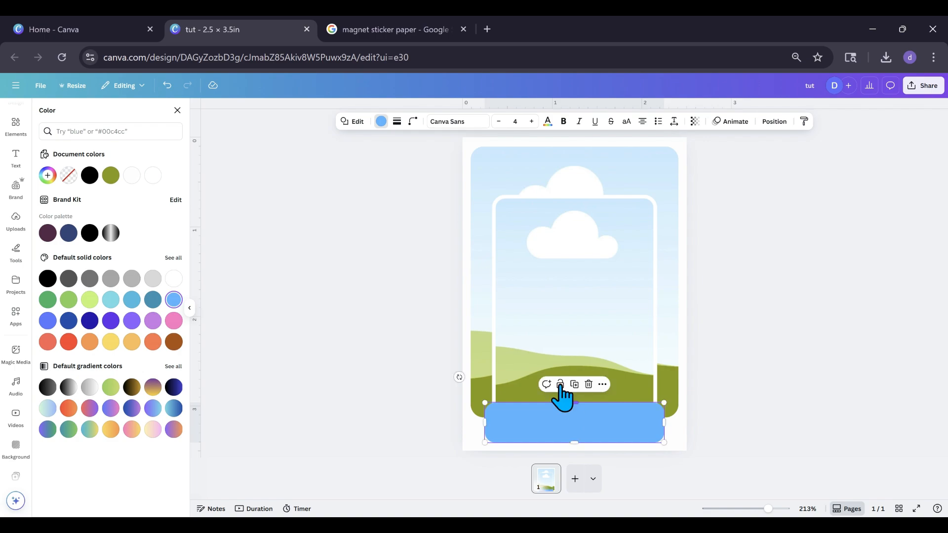
pyautogui.click(414, 124)
pyautogui.moveTo(370, 157); pyautogui.dragTo(371, 173)
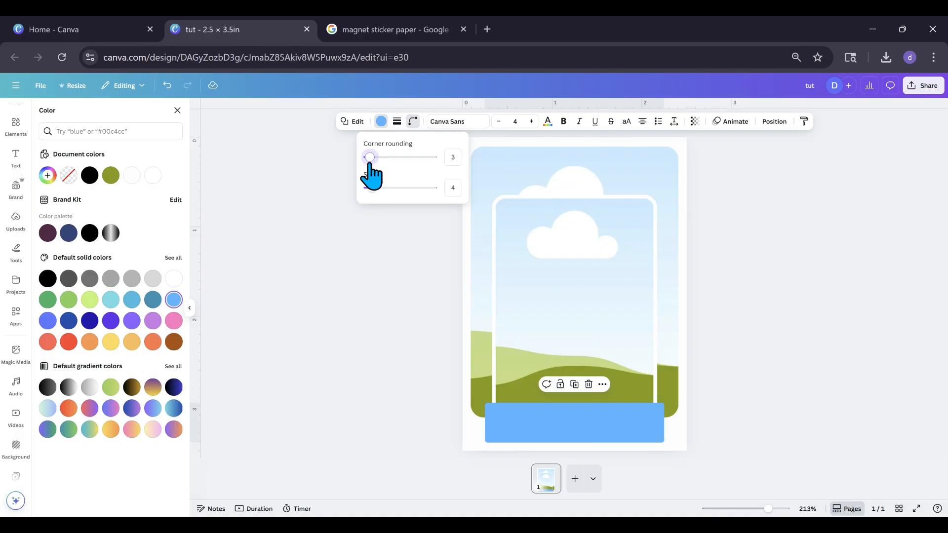
# Extend the large background frame downward behind the blue bar to a height of about 3.1 in
pyautogui.click(485, 381)
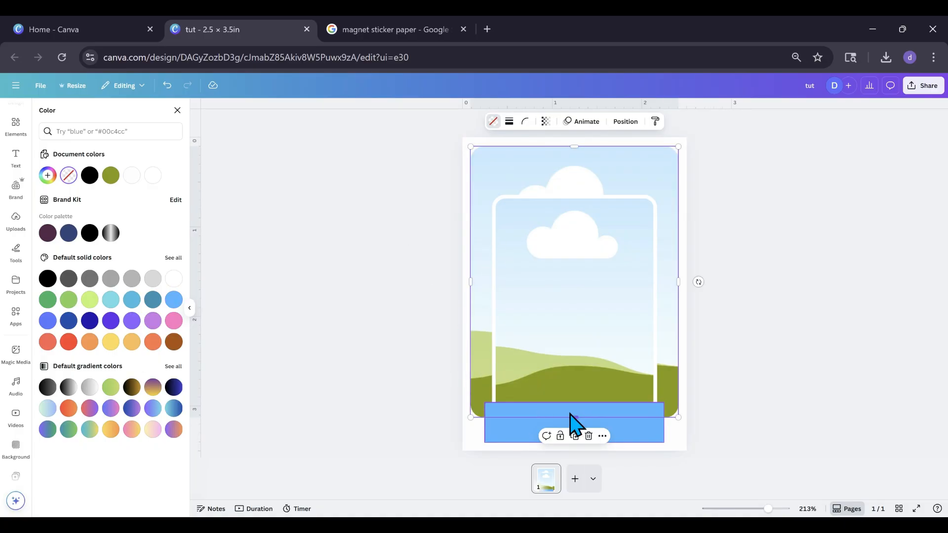
pyautogui.moveTo(574, 419); pyautogui.dragTo(575, 423)
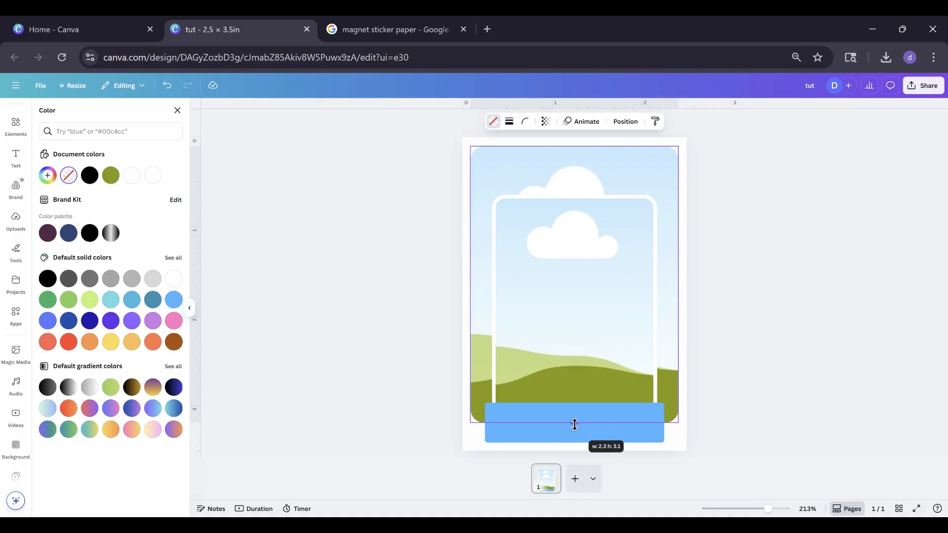
pyautogui.moveTo(575, 426); pyautogui.dragTo(574, 429)
# Add a solid black outline with stroke weight 2 to the blue bar
pyautogui.click(563, 439)
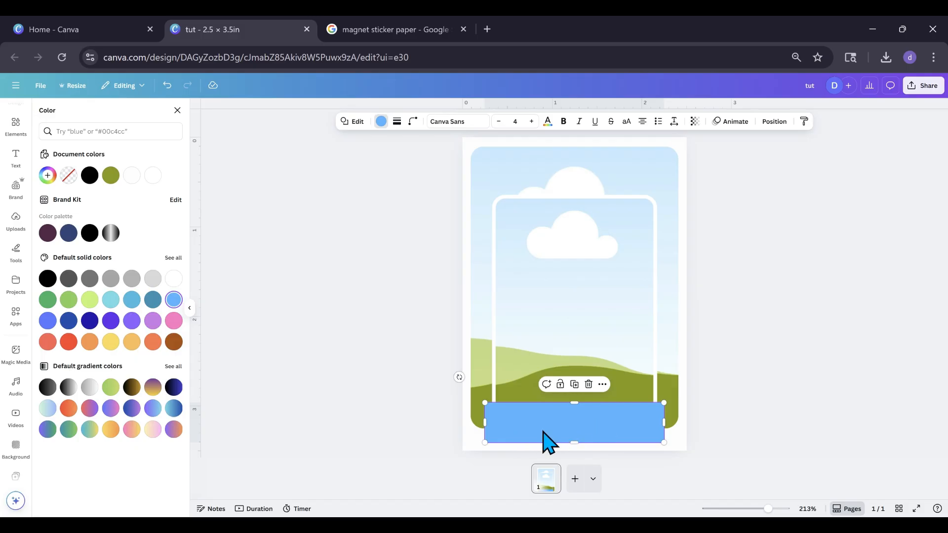
pyautogui.click(397, 121)
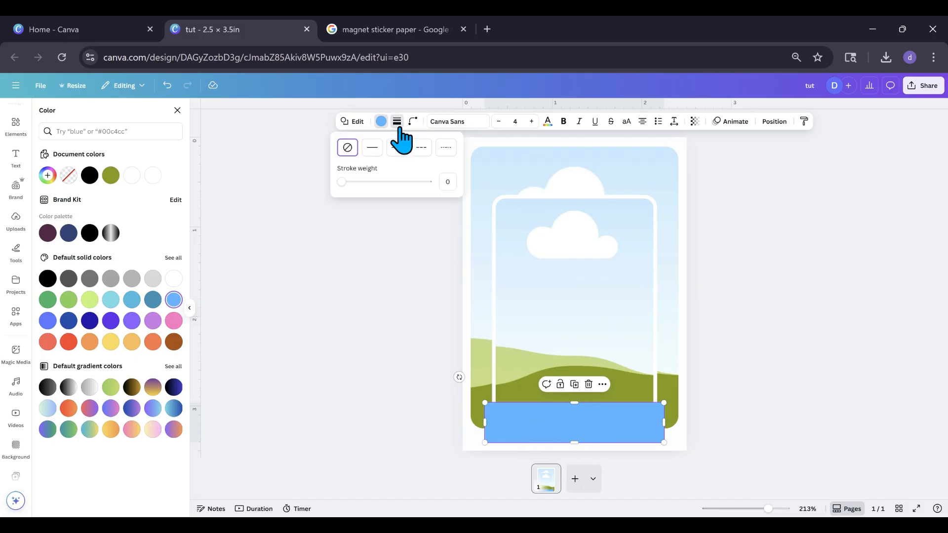
pyautogui.click(346, 182)
pyautogui.moveTo(346, 182); pyautogui.dragTo(344, 182)
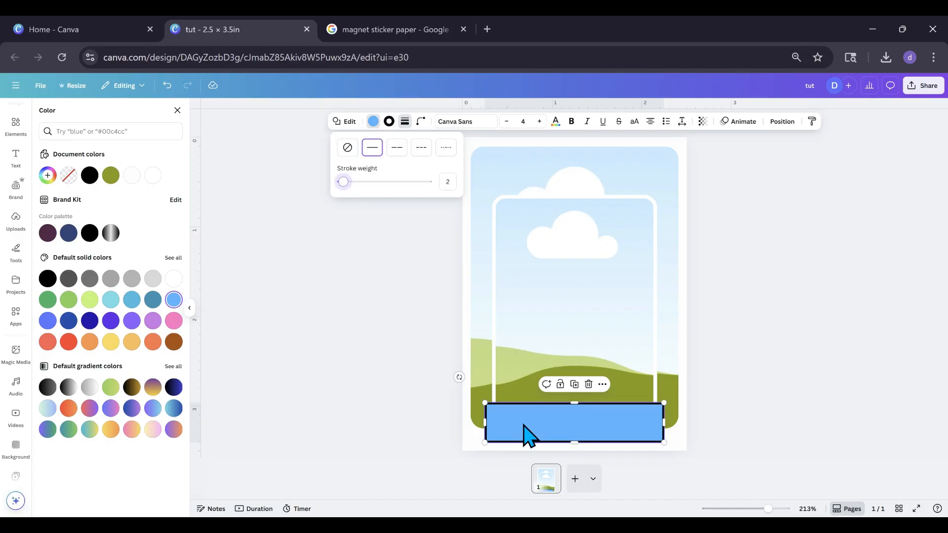
pyautogui.click(524, 430)
# Fill the large background frame with the recently used photo of a floodlit baseball field and cheering crowd
pyautogui.click(510, 327)
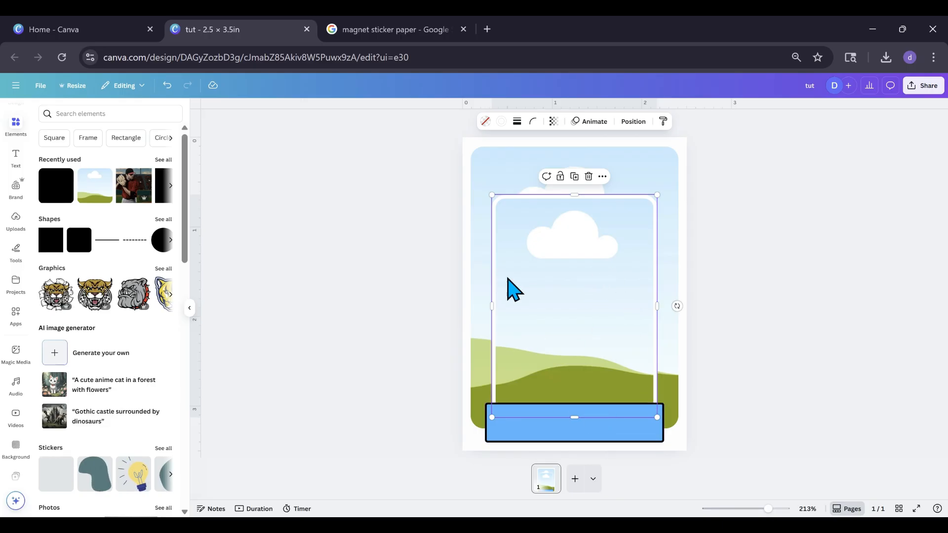
pyautogui.click(165, 160)
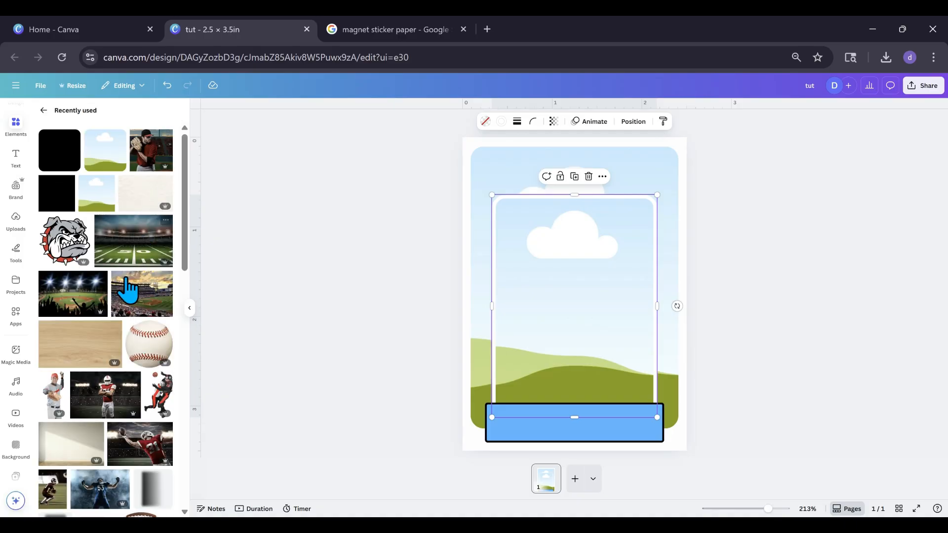
pyautogui.moveTo(81, 299); pyautogui.dragTo(514, 185)
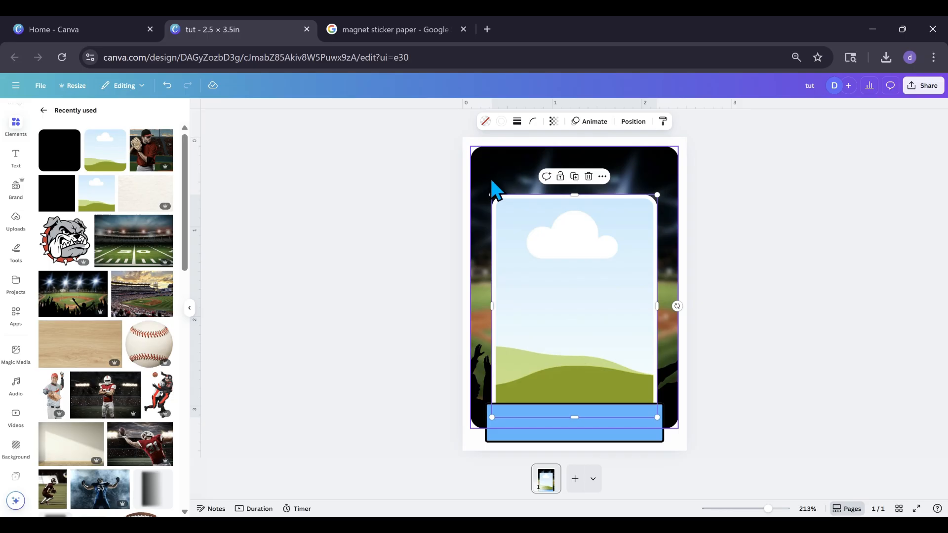
# Darken the photo in the large background frame by setting its brightness to -56
pyautogui.click(492, 181)
pyautogui.click(434, 122)
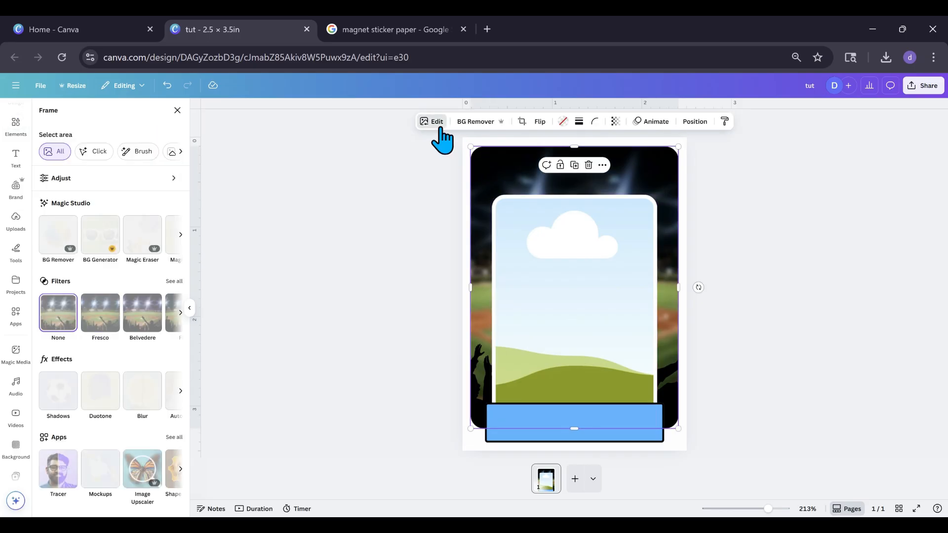
pyautogui.click(99, 181)
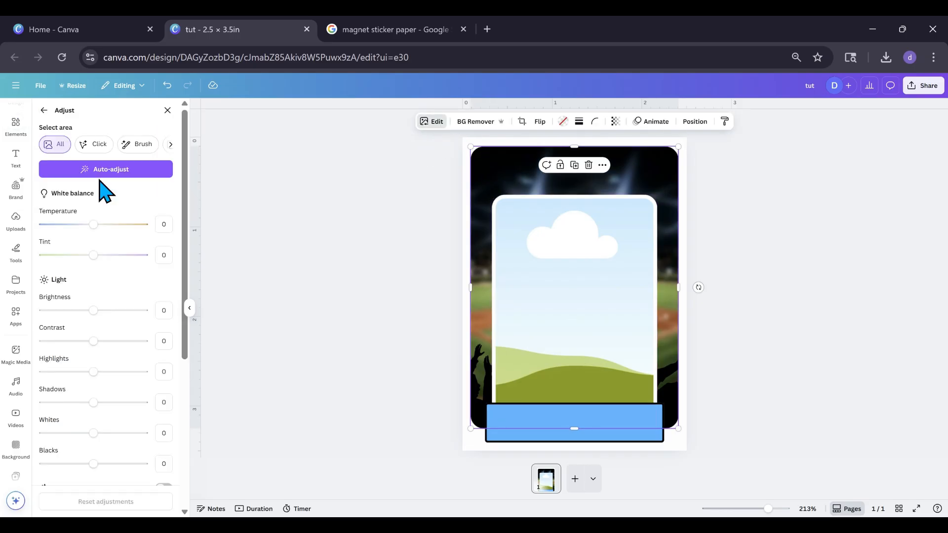
pyautogui.moveTo(93, 310); pyautogui.dragTo(66, 310)
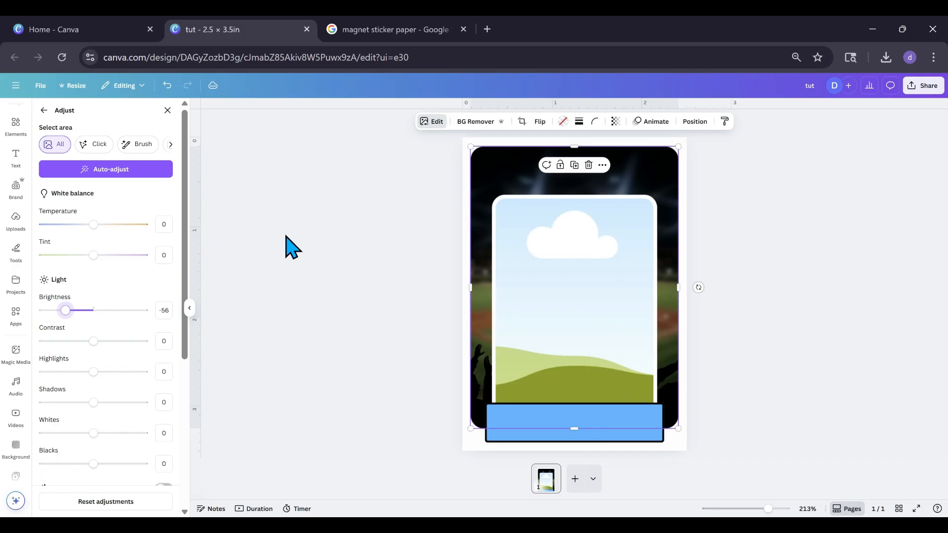
# Blur the whole background photo with an intensity of 51
pyautogui.click(43, 110)
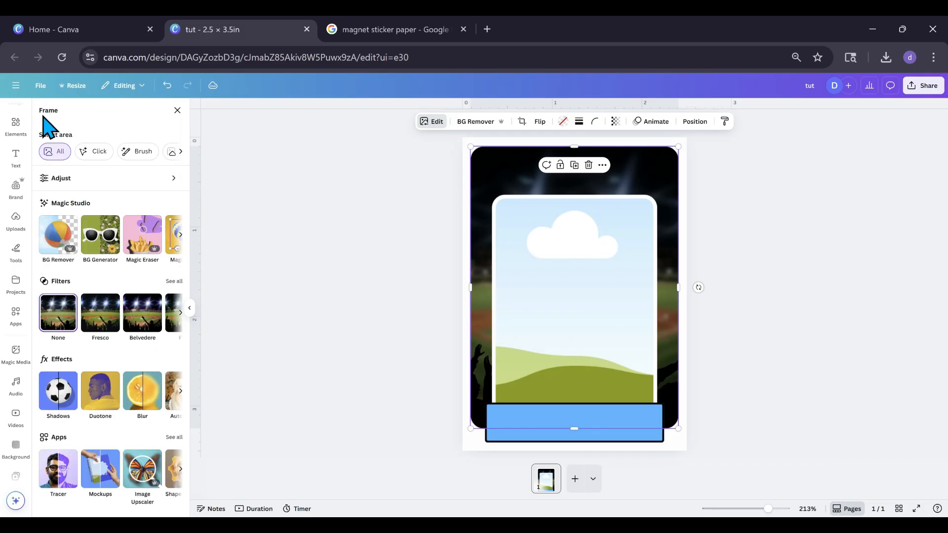
pyautogui.click(135, 395)
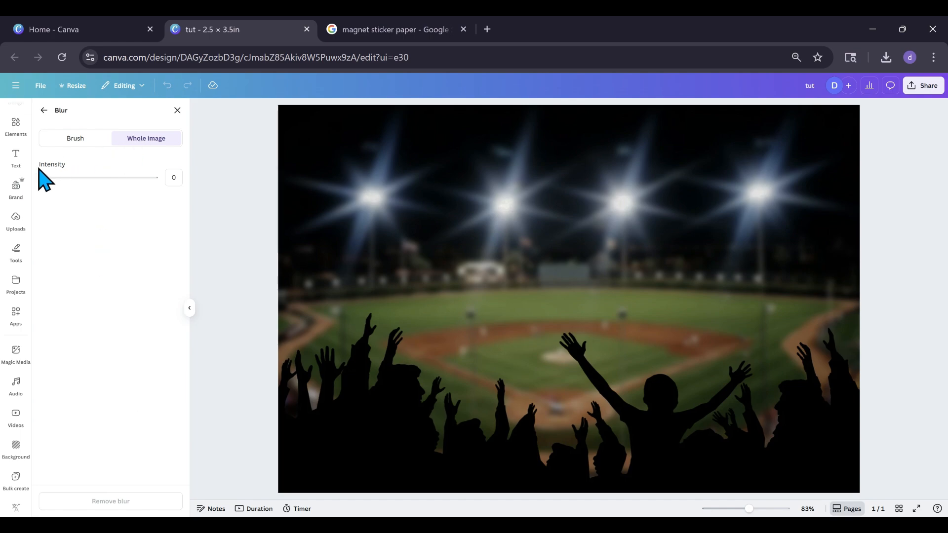
pyautogui.moveTo(43, 178); pyautogui.dragTo(99, 178)
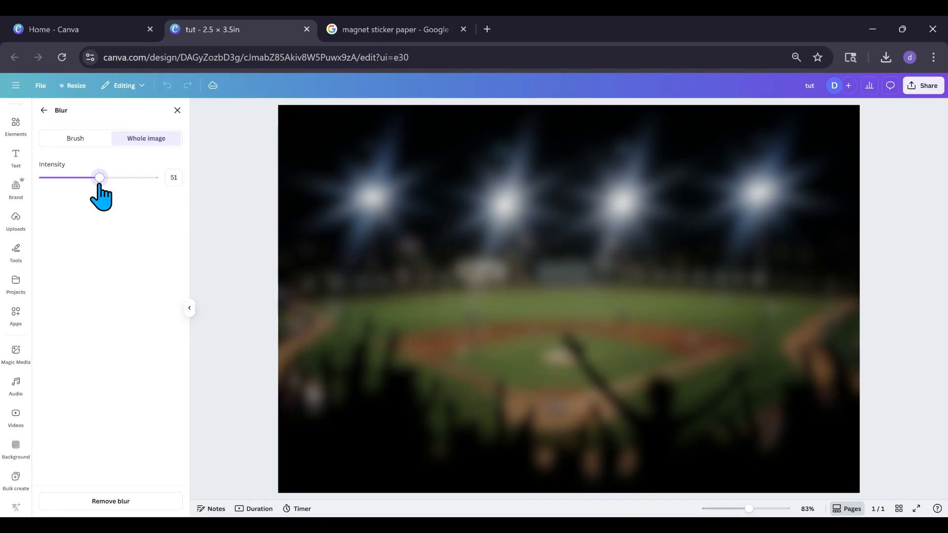
pyautogui.click(176, 111)
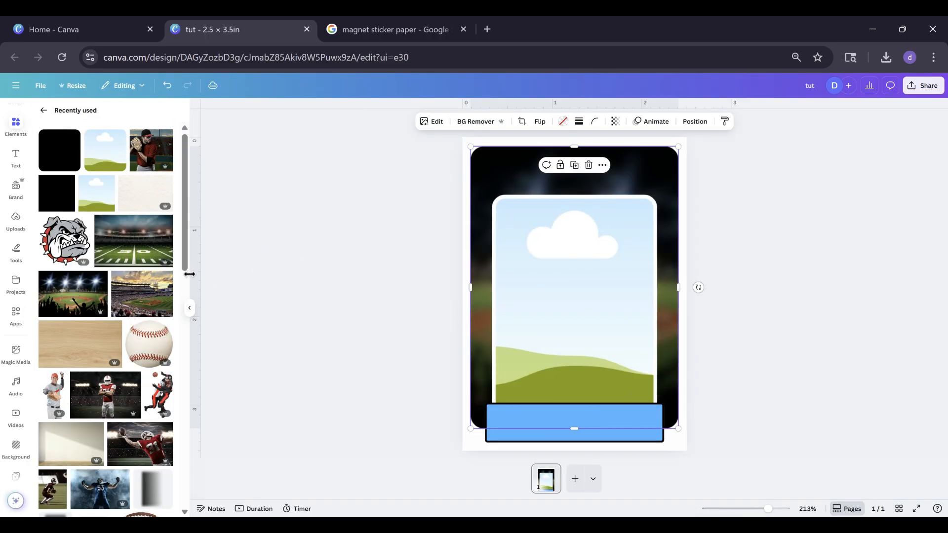
# Fill the inner white-bordered frame with the floodlit baseball field photo and reposition the photo within its crop
pyautogui.moveTo(70, 313); pyautogui.dragTo(549, 312)
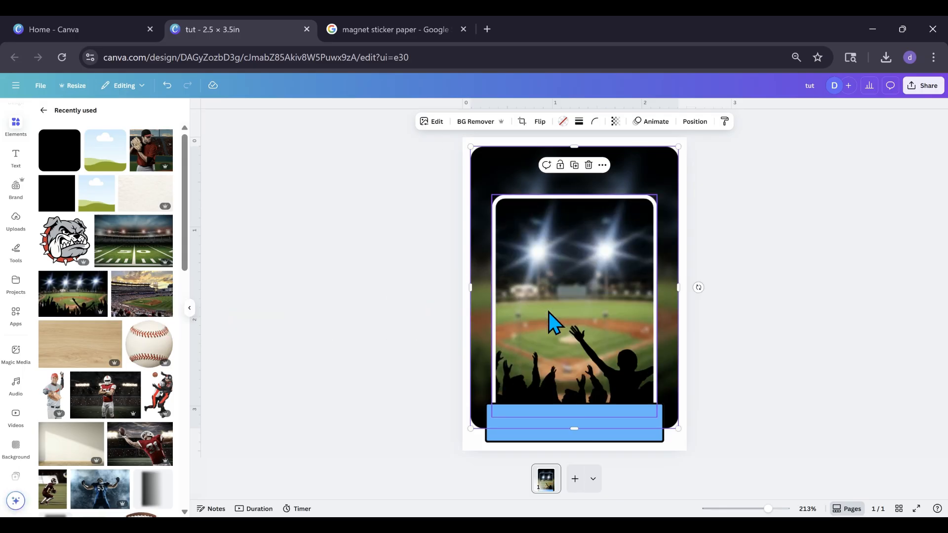
pyautogui.doubleClick(549, 312)
pyautogui.moveTo(528, 259); pyautogui.dragTo(529, 262)
pyautogui.moveTo(408, 197); pyautogui.dragTo(378, 188)
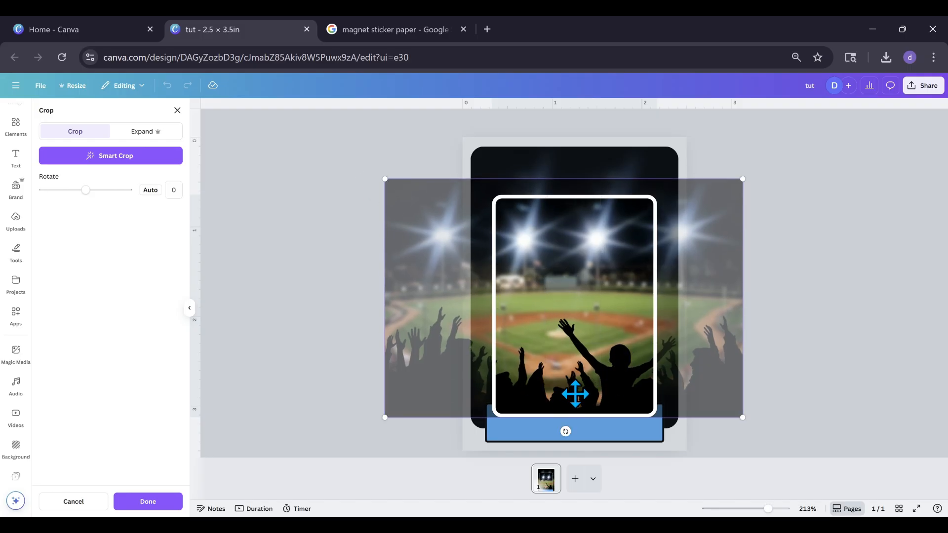
pyautogui.click(336, 275)
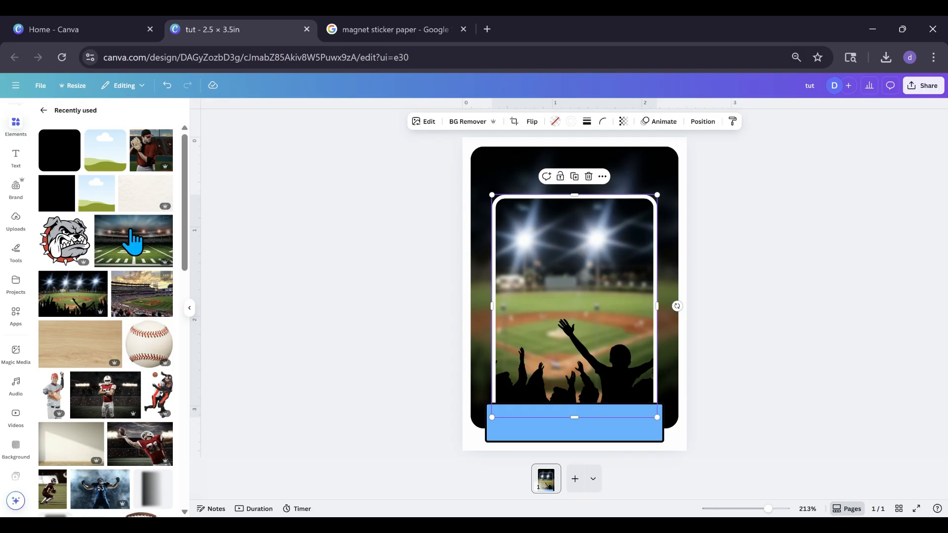
# Add the recently used photo of the baseball player in a red jersey to the card and remove its background
pyautogui.click(151, 162)
pyautogui.moveTo(585, 298)
pyautogui.mouseDown()
pyautogui.moveTo(575, 294)
pyautogui.moveTo(584, 292)
pyautogui.mouseUp()
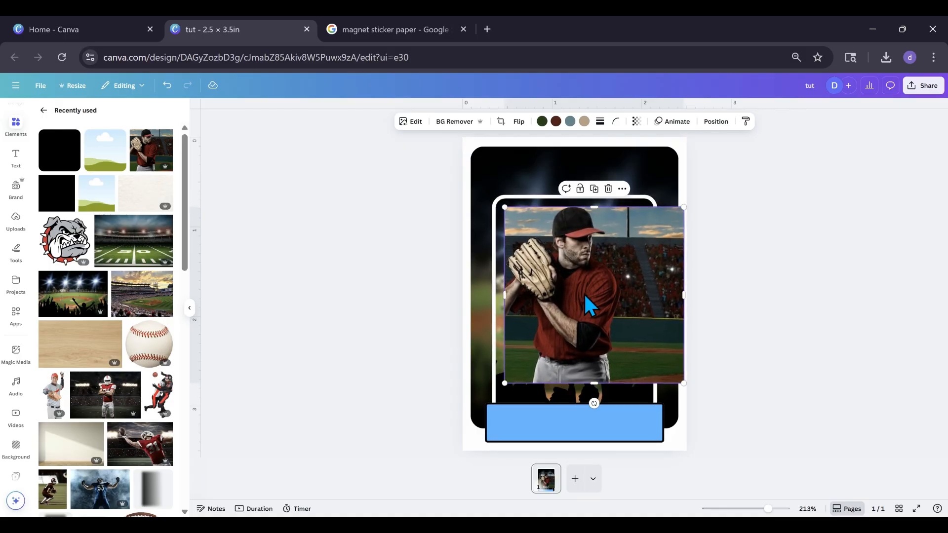
pyautogui.click(462, 128)
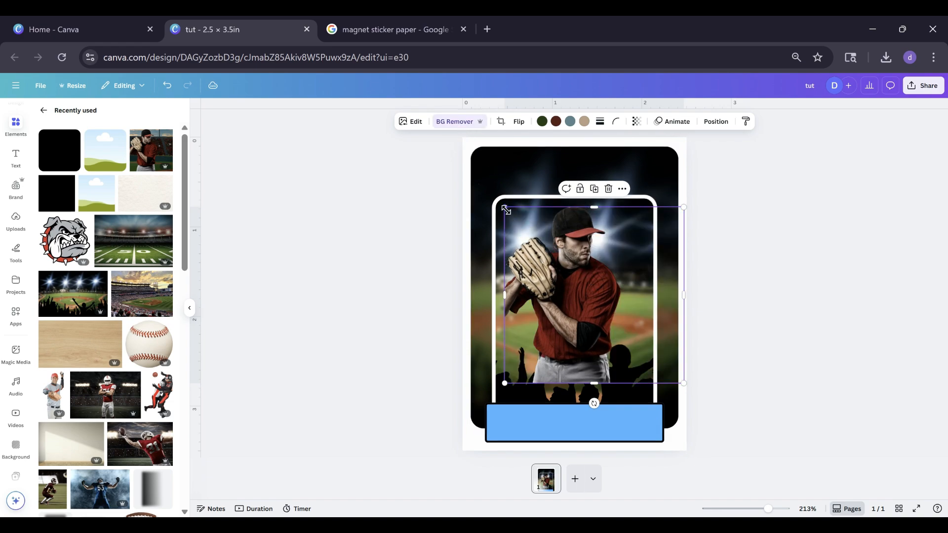
# Enlarge the player cutout to about 2.7 in wide and place it over the inner frame, just above the blue bar
pyautogui.moveTo(505, 208); pyautogui.dragTo(463, 183)
pyautogui.moveTo(684, 383); pyautogui.dragTo(712, 408)
pyautogui.moveTo(606, 349); pyautogui.dragTo(614, 345)
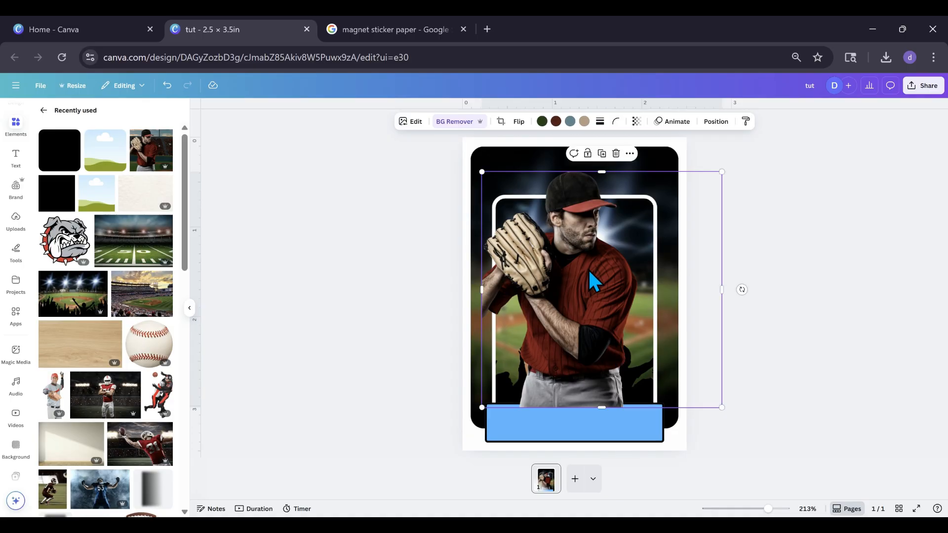
# Duplicate the player cutout, set the copy aside, and crop the original's glove side back to the white frame's inner edge
pyautogui.click(601, 156)
pyautogui.moveTo(601, 269); pyautogui.dragTo(678, 264)
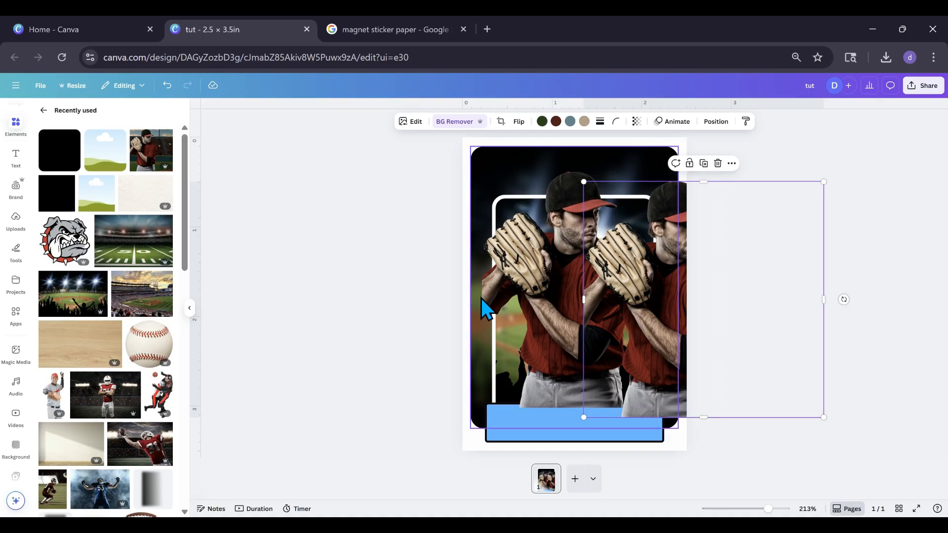
pyautogui.click(502, 296)
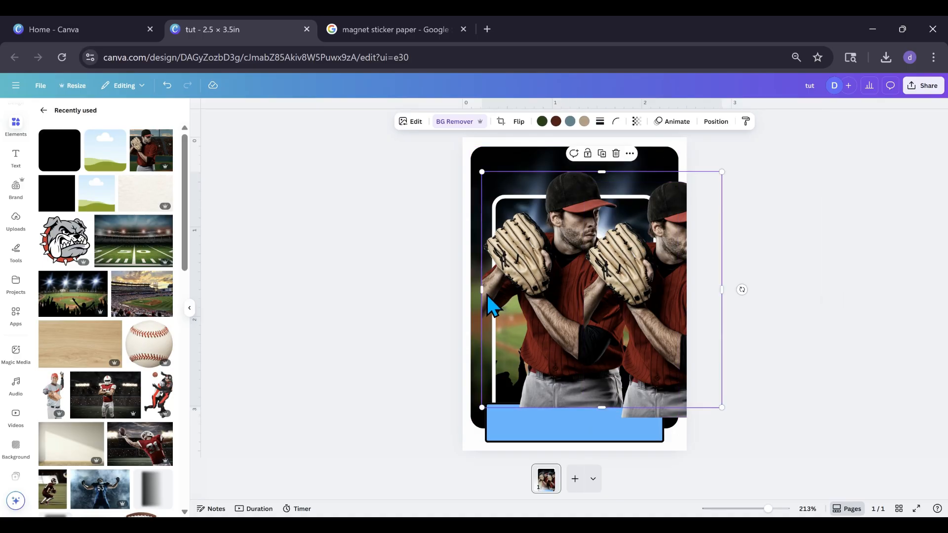
pyautogui.moveTo(482, 290); pyautogui.dragTo(497, 287)
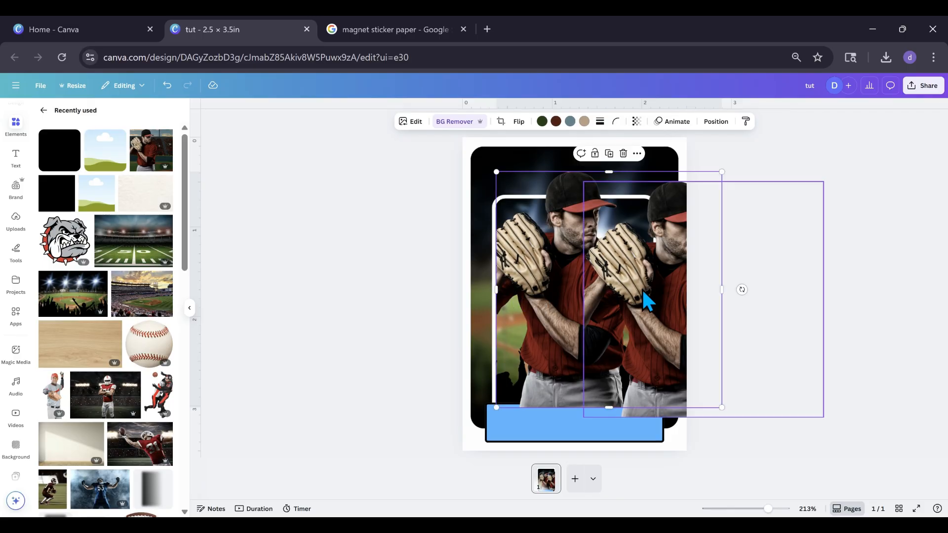
pyautogui.moveTo(646, 301)
pyautogui.mouseDown()
pyautogui.moveTo(626, 289)
pyautogui.moveTo(640, 288)
pyautogui.mouseUp()
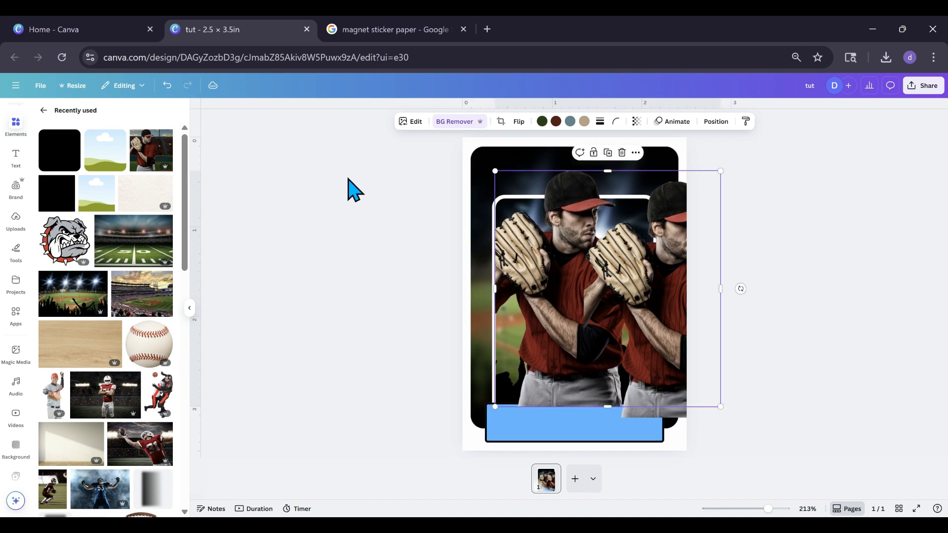
pyautogui.click(167, 86)
# Overlay the duplicate on the original player, cropped to a piece about 0.45 × 1 in around the glove, and trim the original's empty side
pyautogui.click(665, 277)
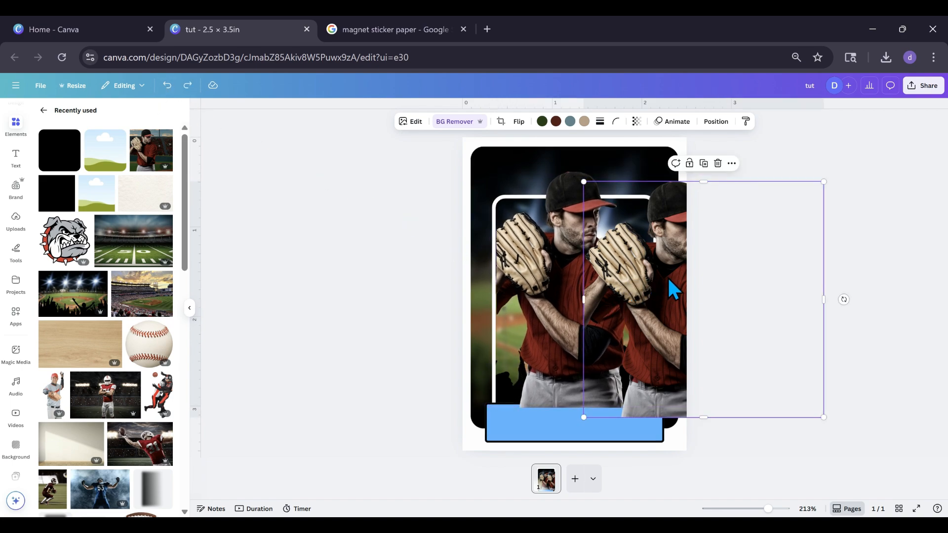
pyautogui.moveTo(667, 280); pyautogui.dragTo(566, 267)
pyautogui.moveTo(719, 290); pyautogui.dragTo(522, 296)
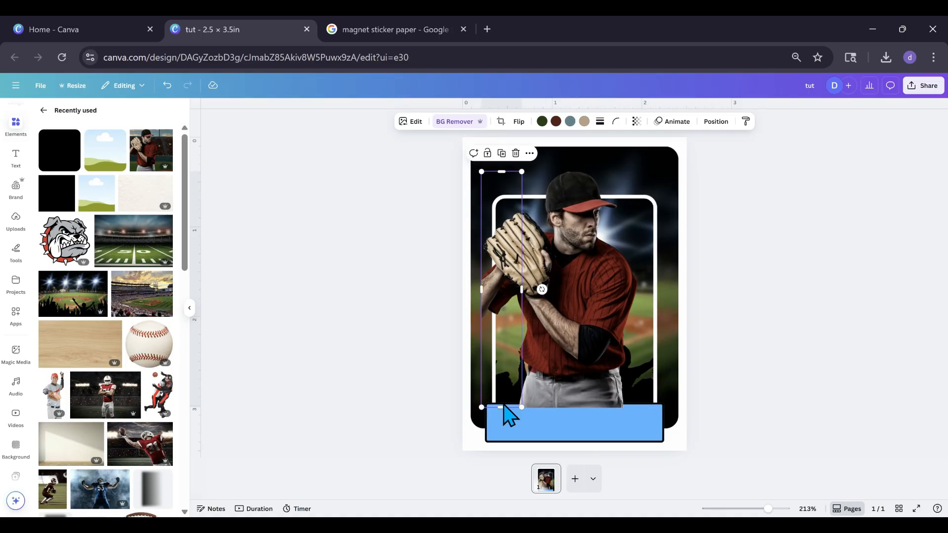
pyautogui.moveTo(503, 410); pyautogui.dragTo(485, 266)
pyautogui.click(523, 339)
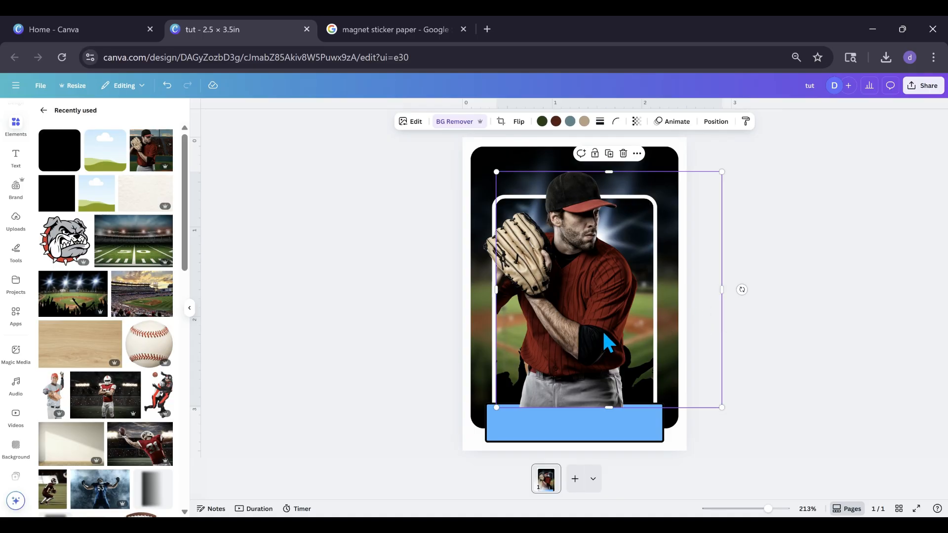
pyautogui.moveTo(718, 289); pyautogui.dragTo(666, 294)
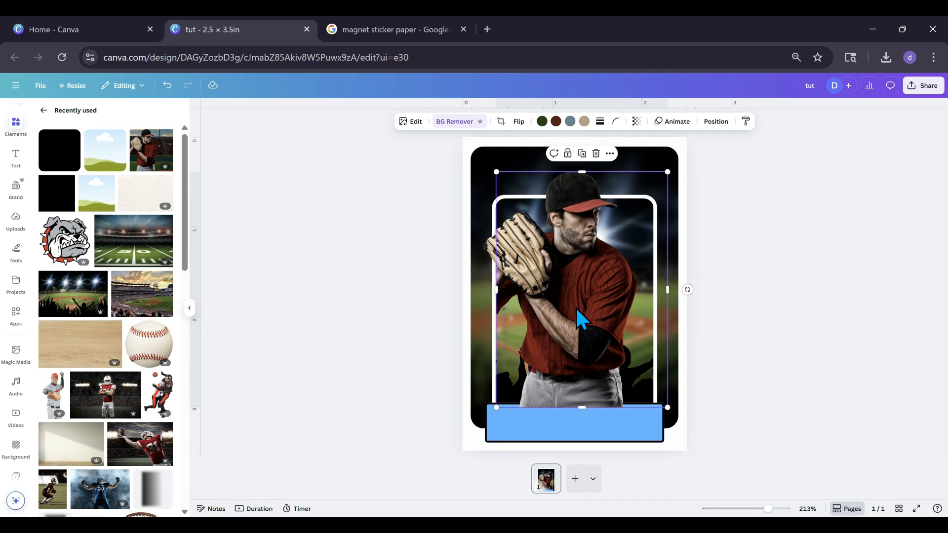
# Narrow the large background frame slightly on both sides to about 2.25 in wide and set its corner rounding to 8
pyautogui.click(673, 289)
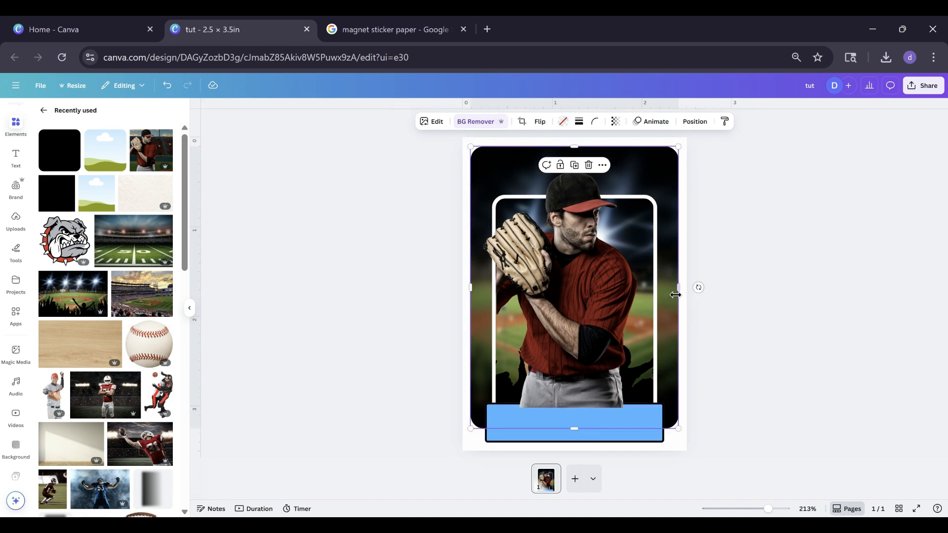
pyautogui.moveTo(676, 285); pyautogui.dragTo(673, 287)
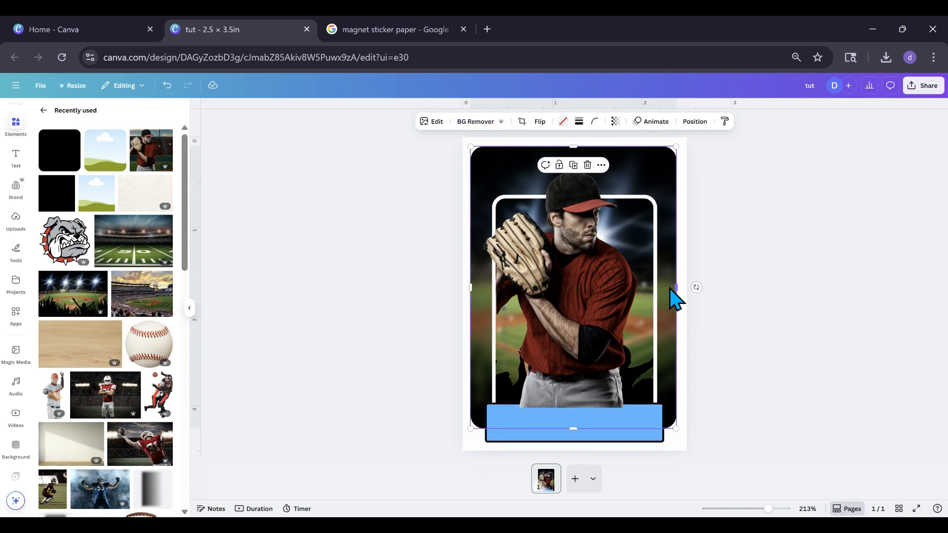
pyautogui.moveTo(473, 289); pyautogui.dragTo(477, 288)
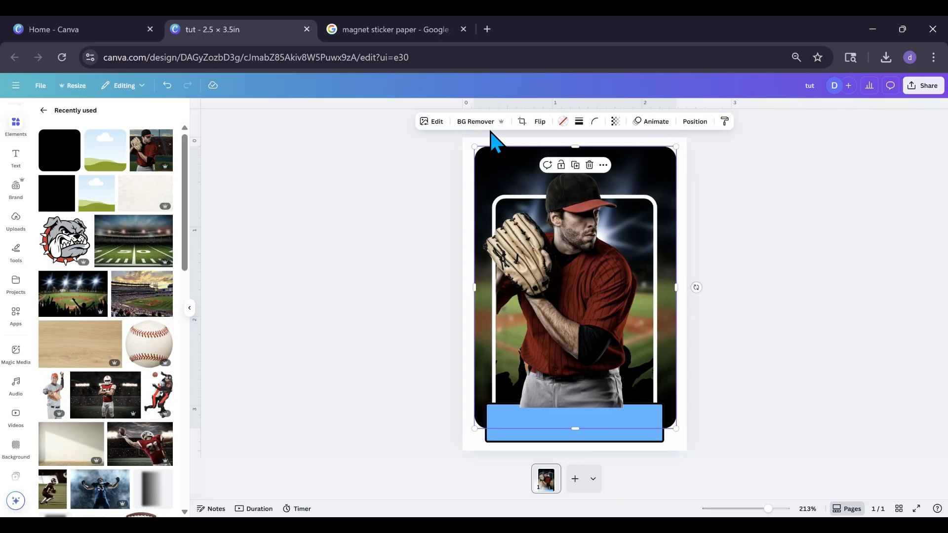
pyautogui.click(595, 121)
pyautogui.moveTo(559, 157); pyautogui.dragTo(555, 157)
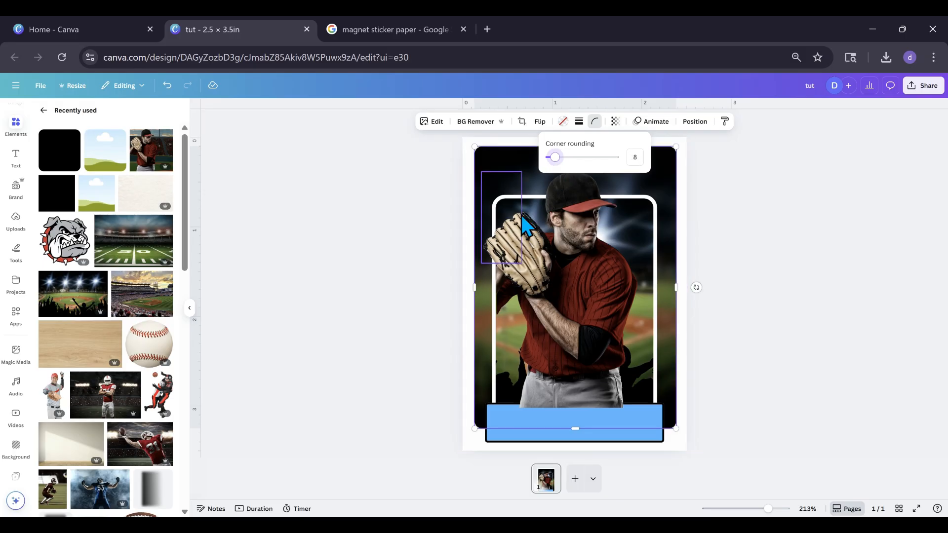
# Select the inner white-bordered frame from the layer list and set its corner rounding to 18
pyautogui.click(638, 387)
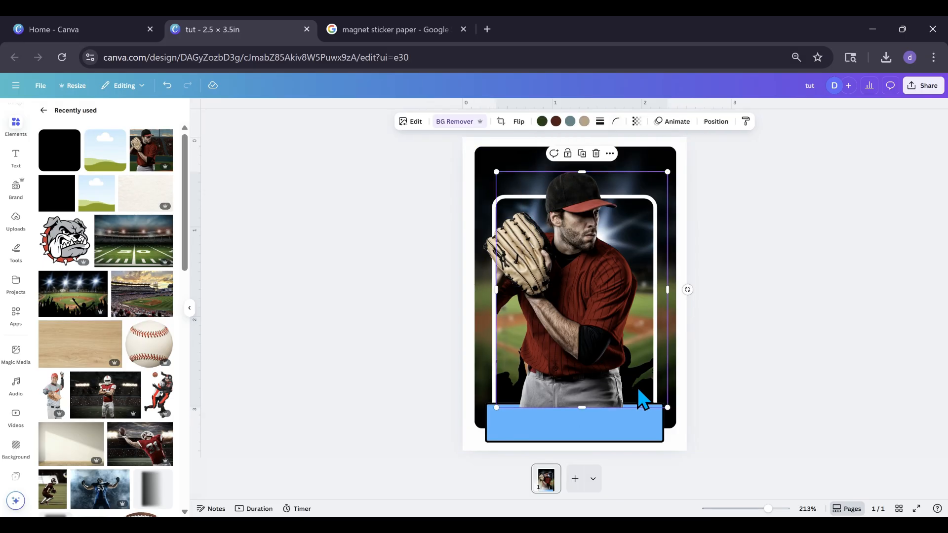
pyautogui.click(712, 122)
pyautogui.click(147, 132)
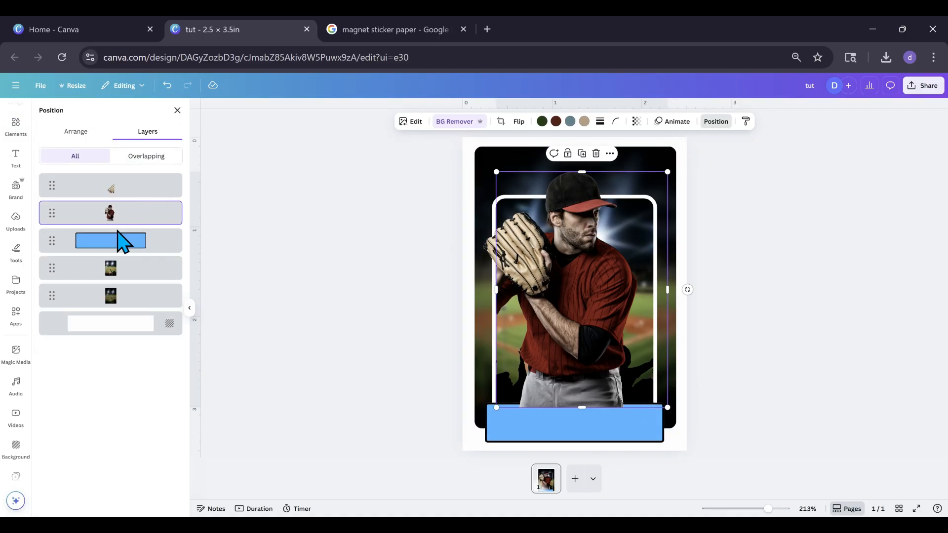
pyautogui.click(103, 277)
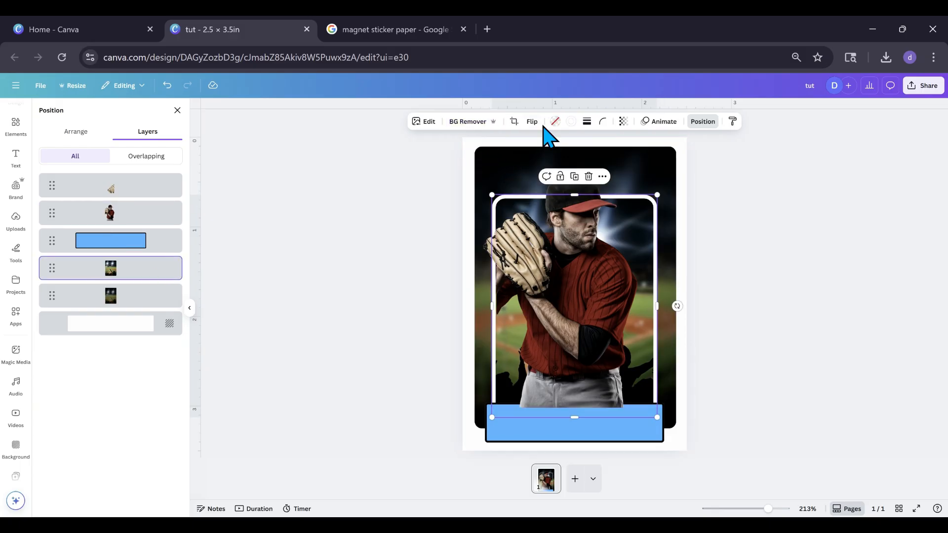
pyautogui.click(602, 122)
pyautogui.moveTo(558, 157); pyautogui.dragTo(571, 161)
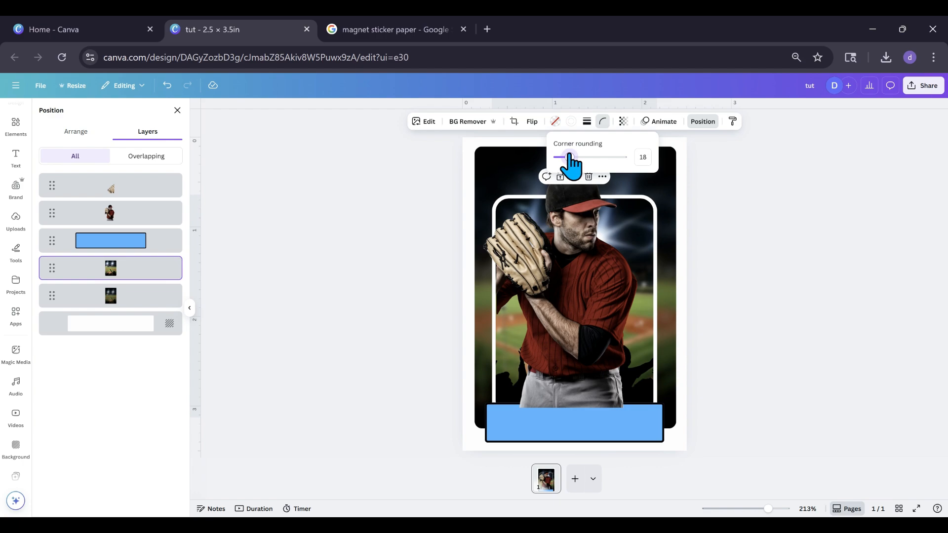
pyautogui.click(375, 231)
pyautogui.click(375, 230)
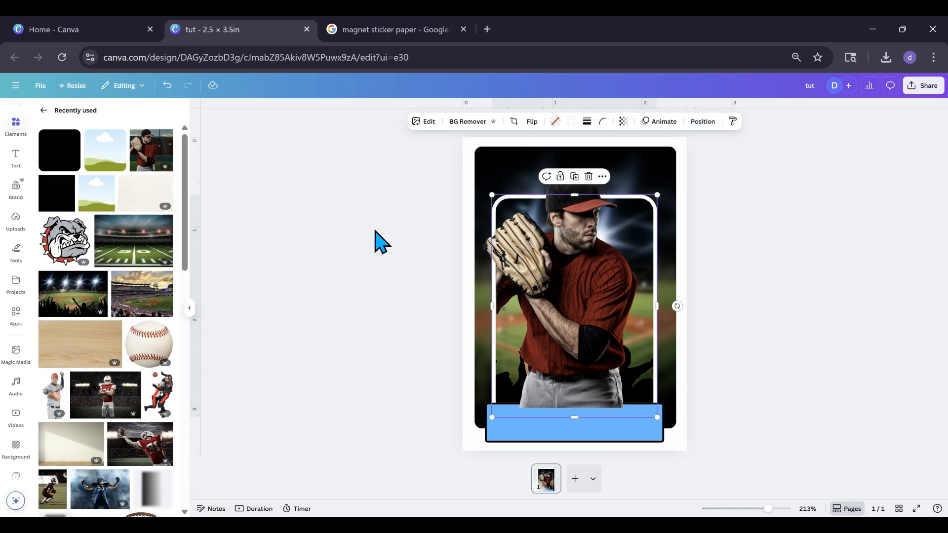
pyautogui.click(375, 231)
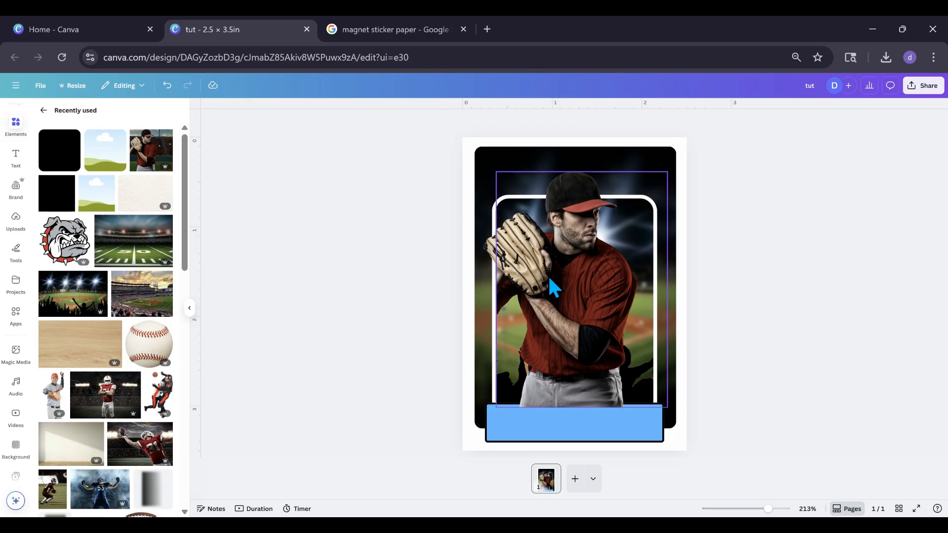
# Move the main player layer beneath the blue bar and select the bar
pyautogui.click(559, 385)
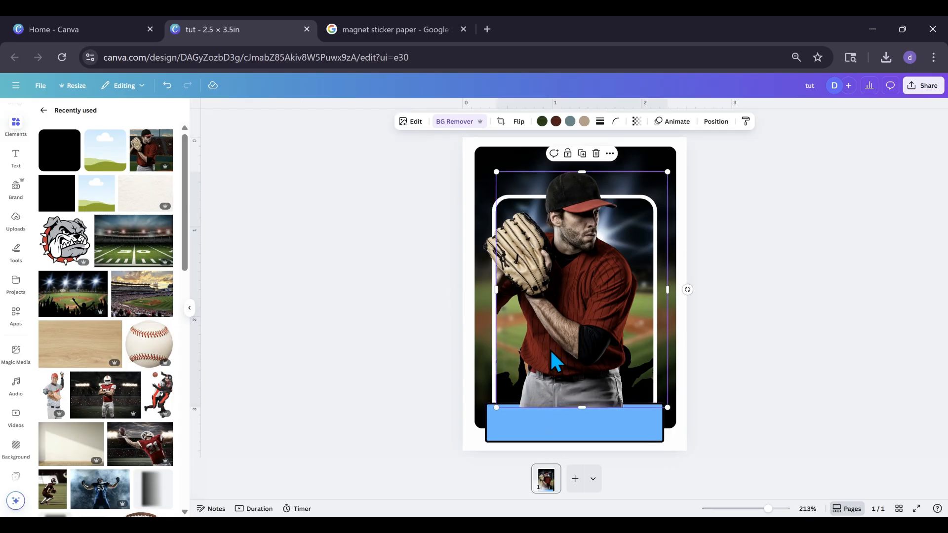
pyautogui.click(716, 121)
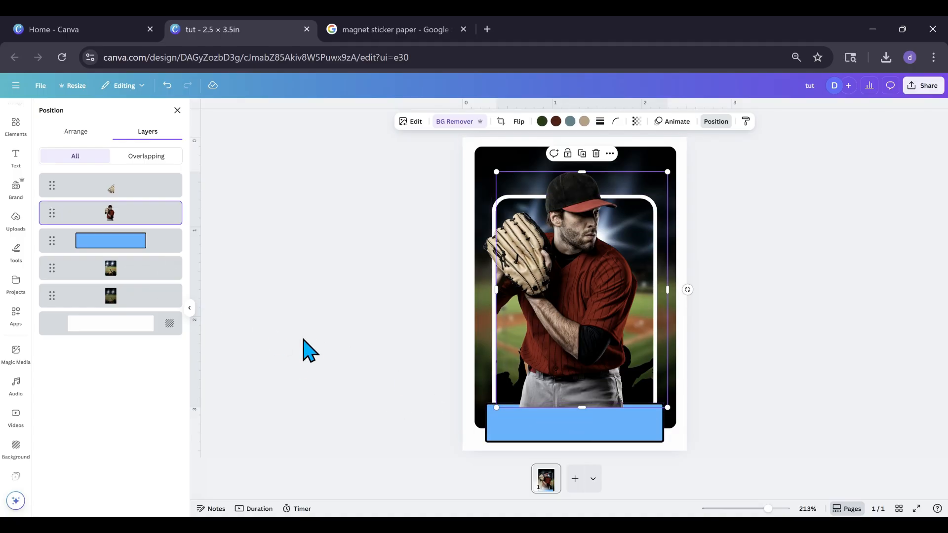
pyautogui.moveTo(138, 212); pyautogui.dragTo(105, 226)
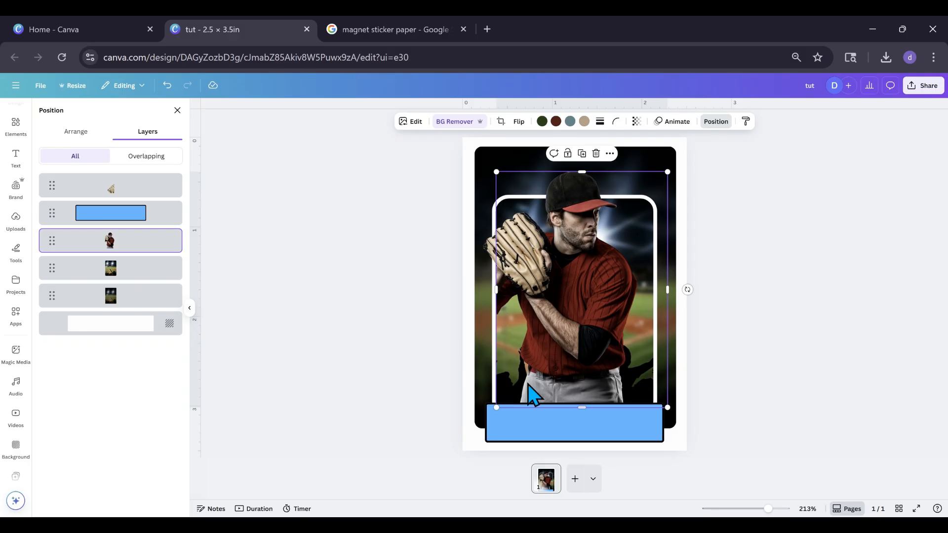
pyautogui.click(574, 440)
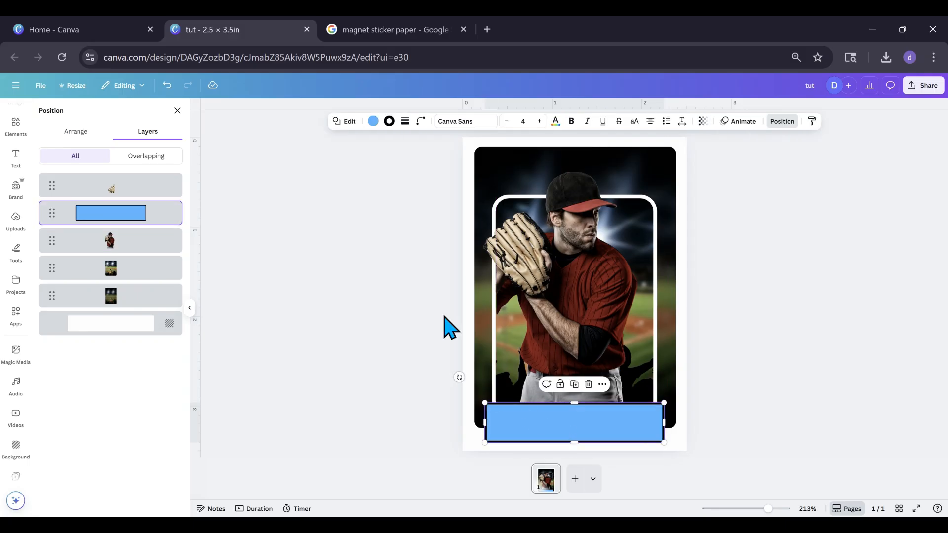
# Recolor the name bar with a red sampled from the player's cap brim and deepen it to #BB1919
pyautogui.click(373, 124)
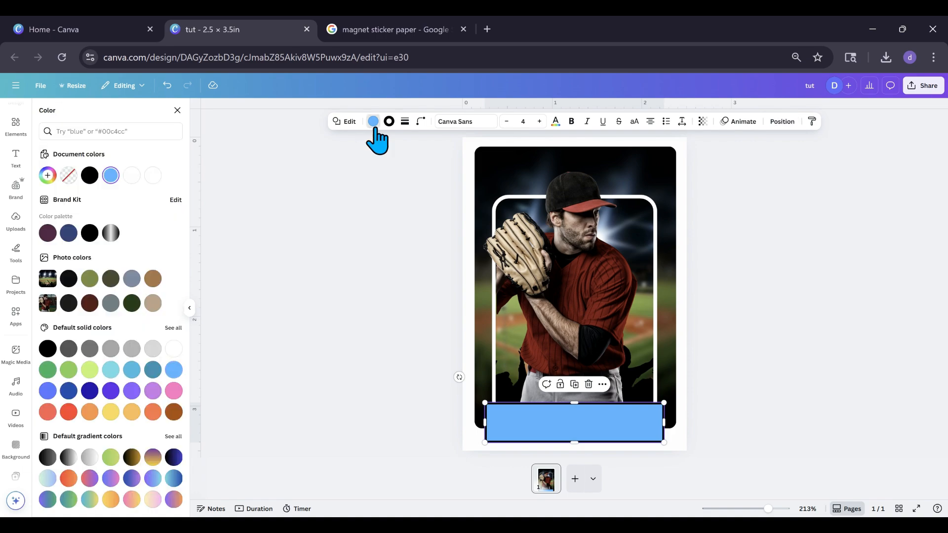
pyautogui.click(47, 188)
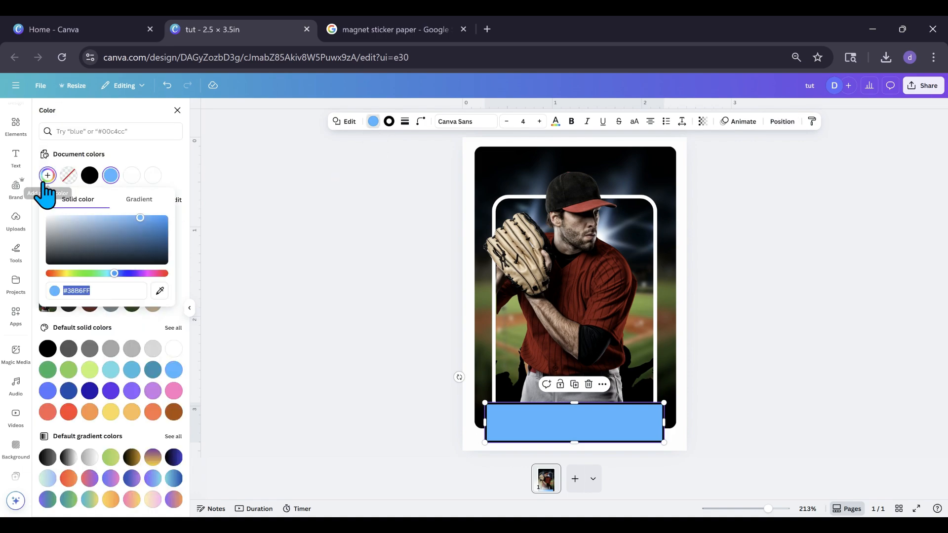
pyautogui.click(159, 292)
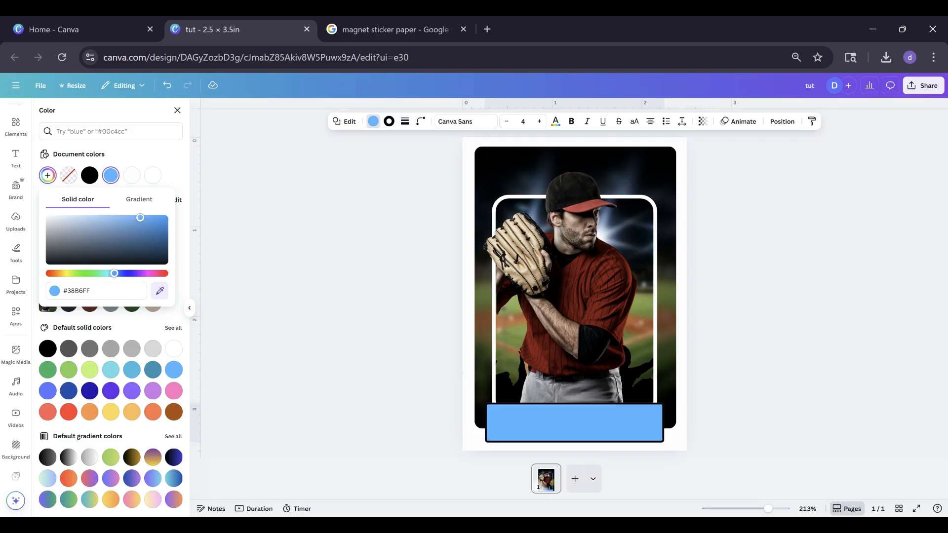
pyautogui.click(578, 215)
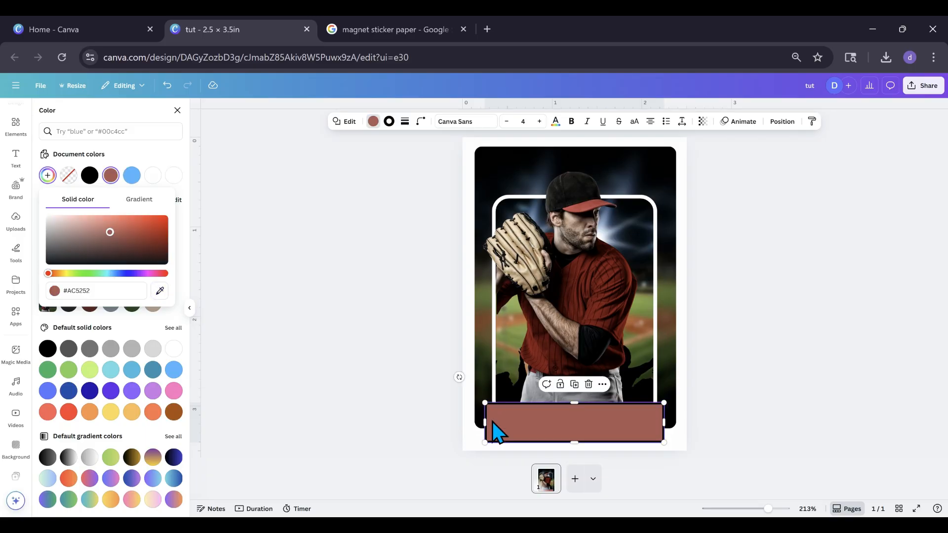
pyautogui.click(109, 233)
pyautogui.moveTo(119, 229); pyautogui.dragTo(134, 227)
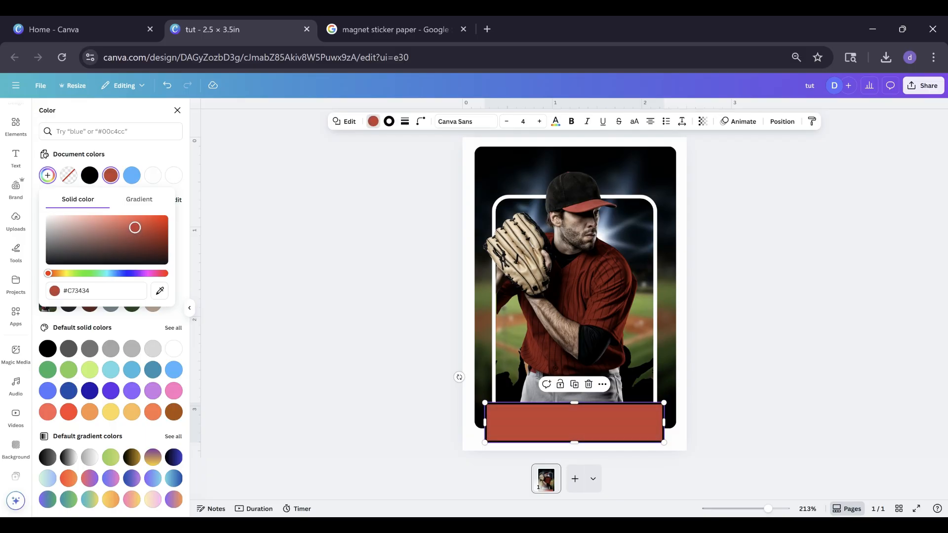
pyautogui.moveTo(141, 222); pyautogui.dragTo(148, 228)
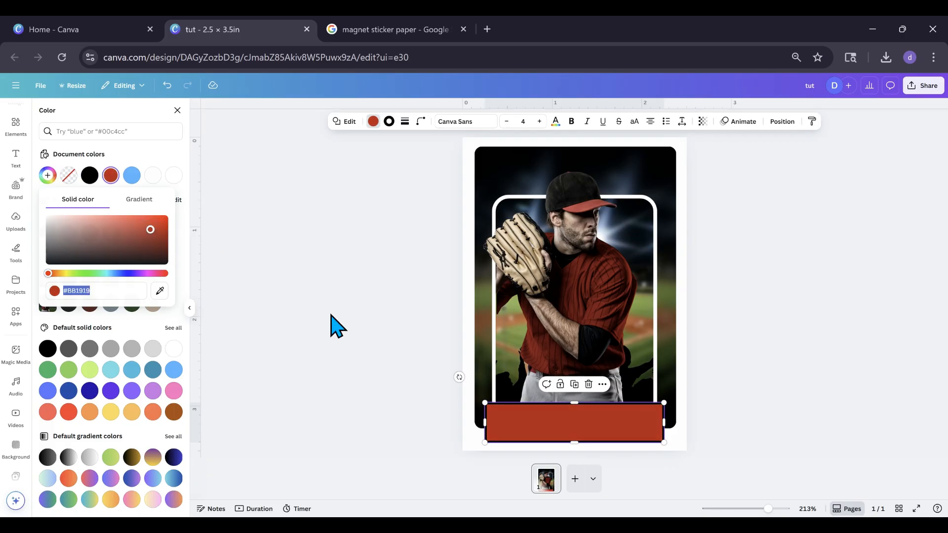
pyautogui.press('Escape')
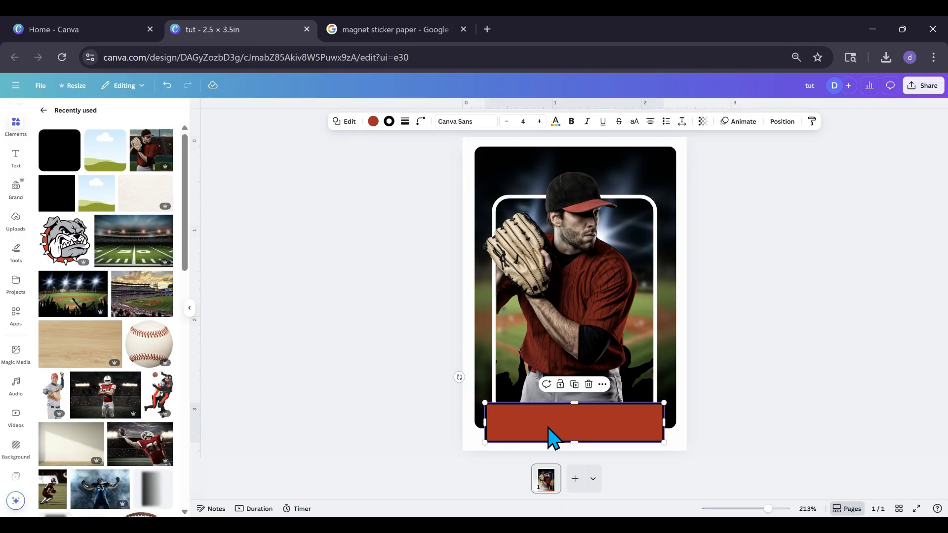
pyautogui.click(393, 339)
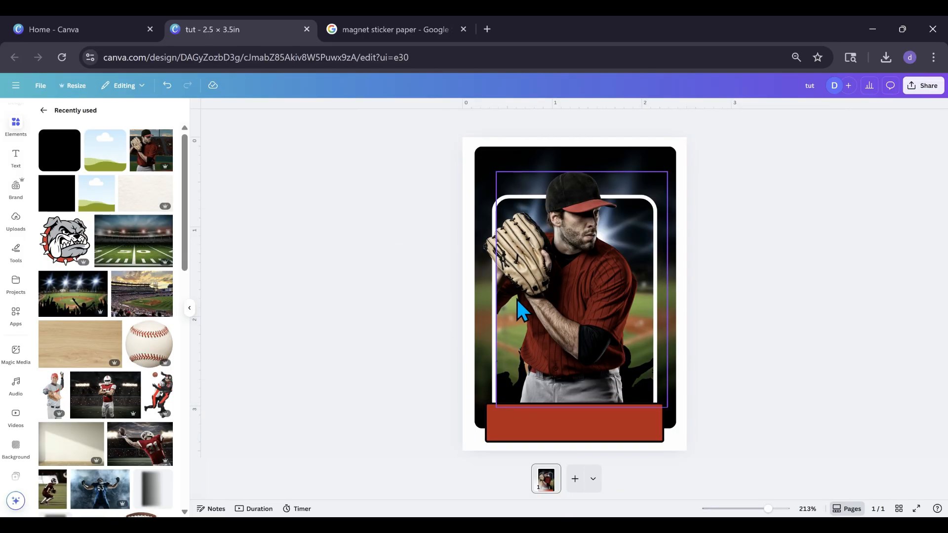
# Add a heading text containing the player's full name
pyautogui.click(15, 160)
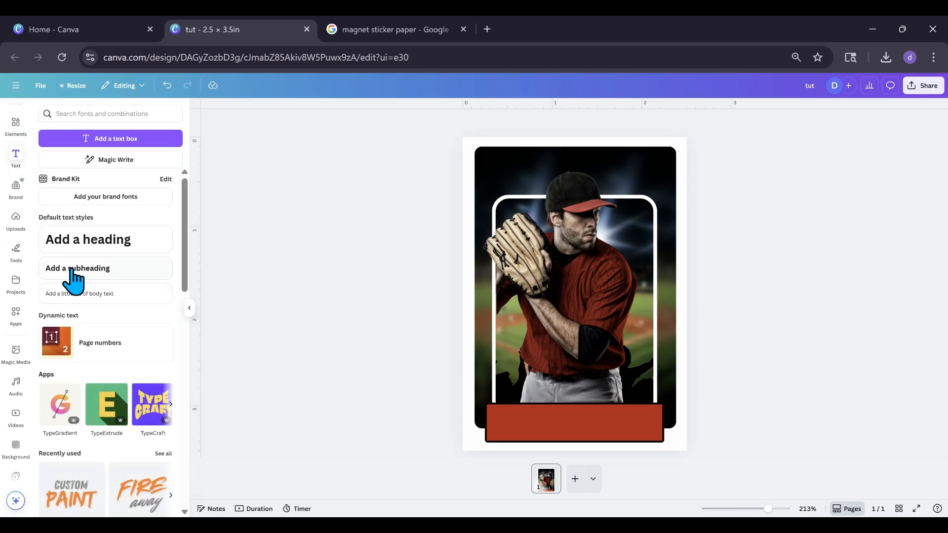
pyautogui.click(85, 248)
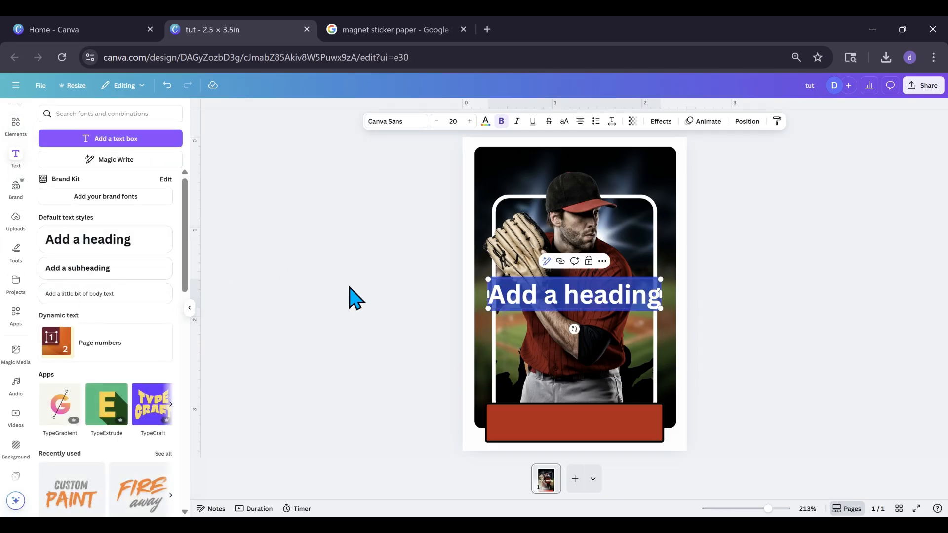
pyautogui.write('J')
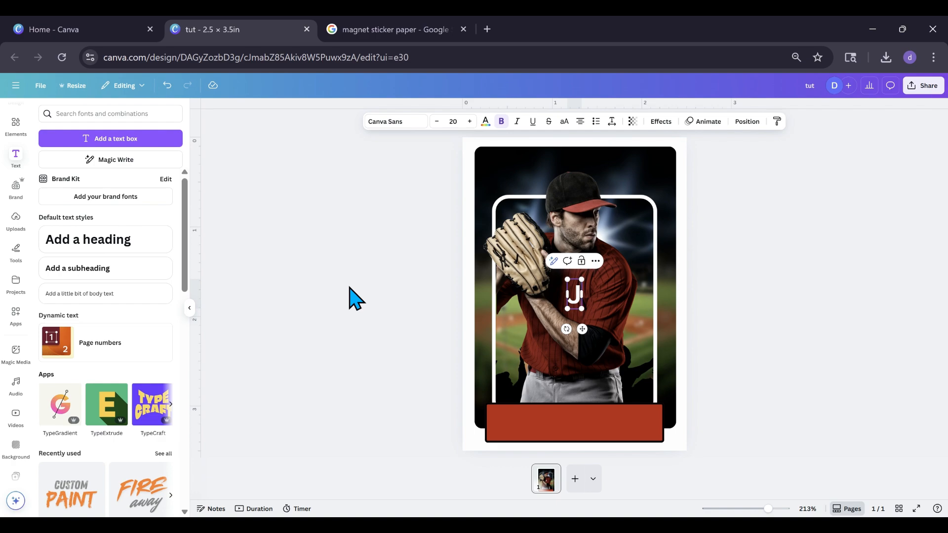
pyautogui.write('ohn Smith')
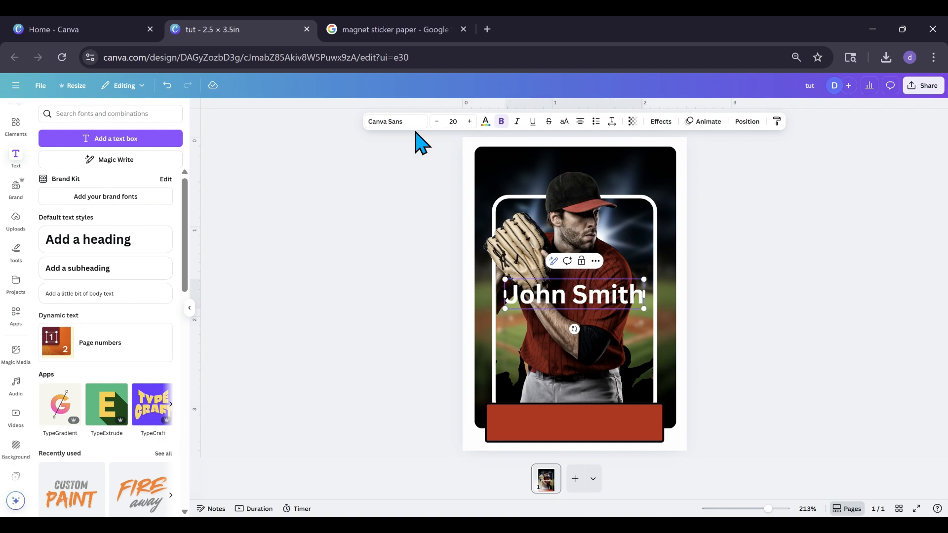
# Set the name text's font to Yearbook Solid and color the whole text black
pyautogui.click(402, 124)
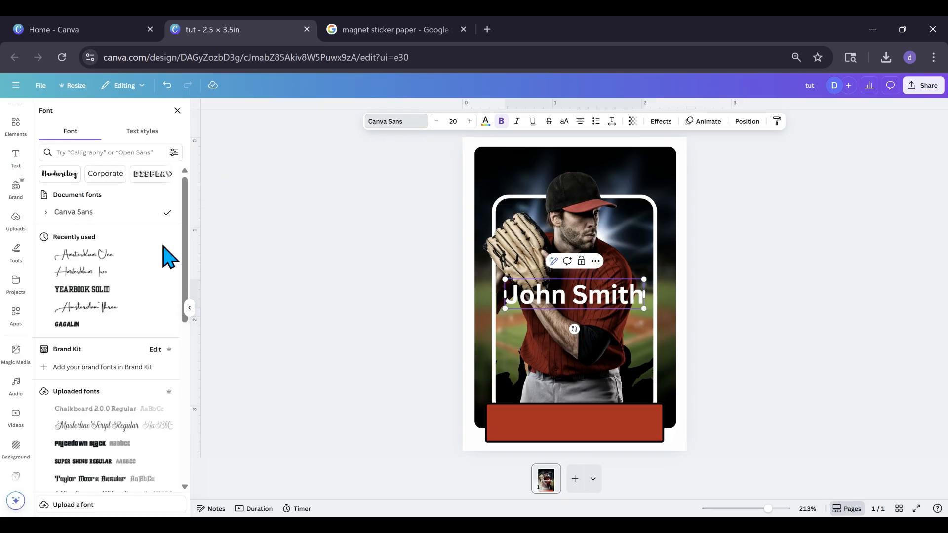
pyautogui.click(117, 293)
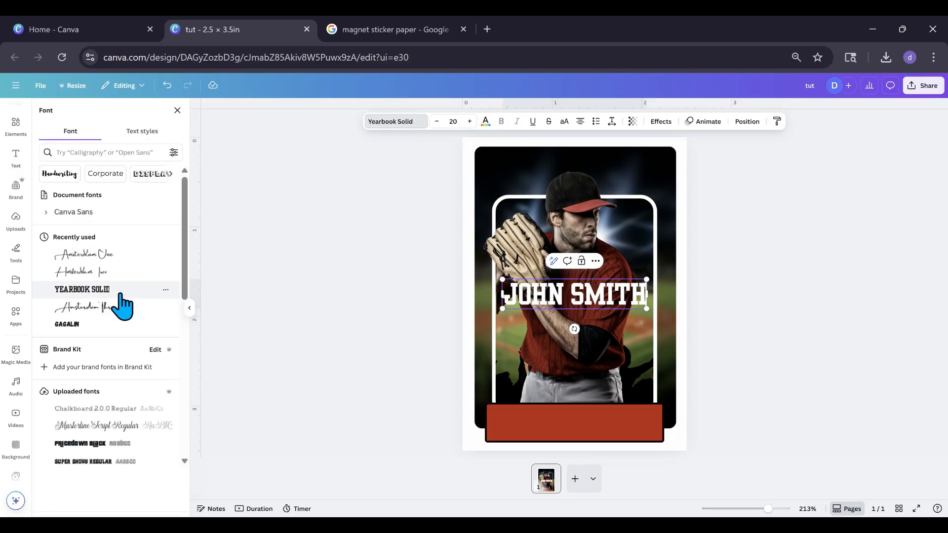
pyautogui.doubleClick(556, 305)
pyautogui.doubleClick(596, 305)
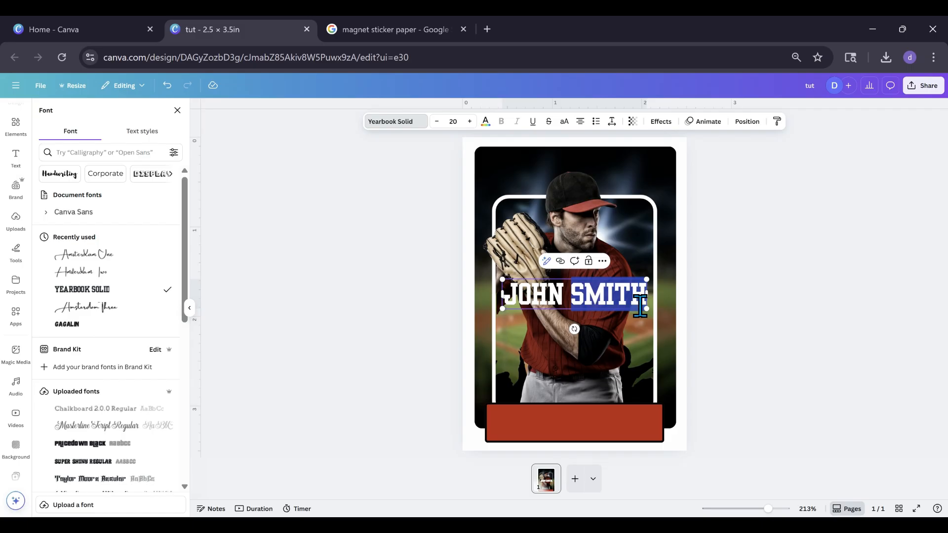
pyautogui.moveTo(631, 296); pyautogui.dragTo(544, 295)
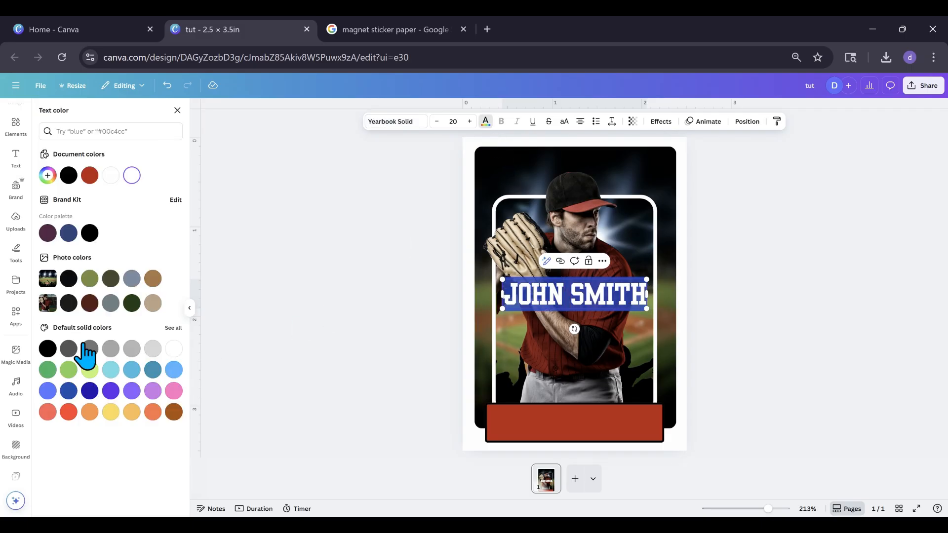
pyautogui.click(47, 349)
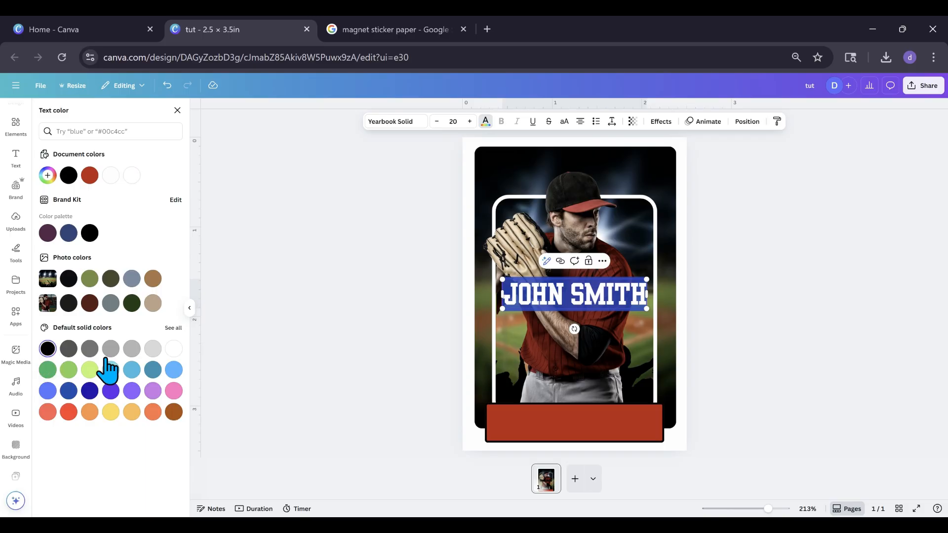
pyautogui.click(714, 303)
pyautogui.click(736, 300)
# Move the player's name onto the red bar and center it there
pyautogui.moveTo(605, 308); pyautogui.dragTo(607, 384)
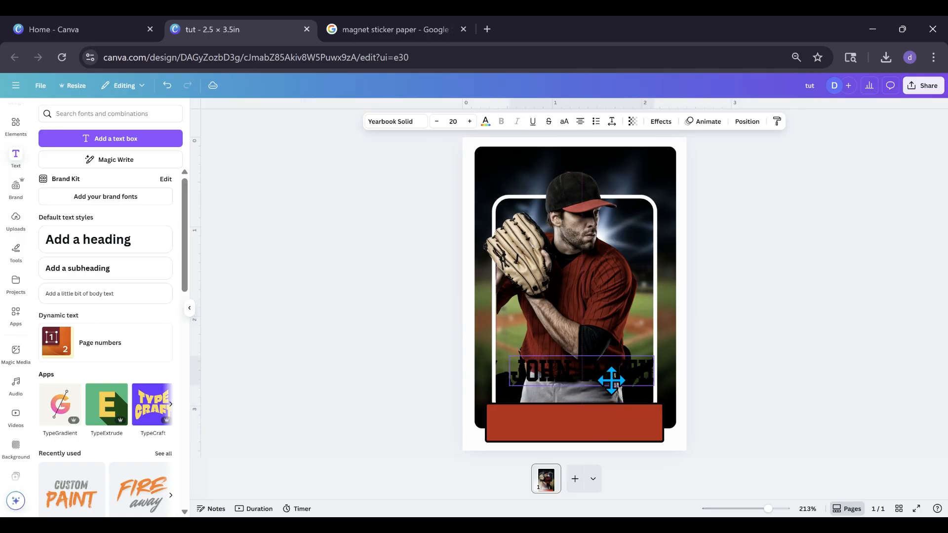
pyautogui.click(600, 439)
pyautogui.moveTo(596, 440); pyautogui.dragTo(595, 429)
pyautogui.moveTo(572, 383); pyautogui.dragTo(567, 423)
pyautogui.click(434, 406)
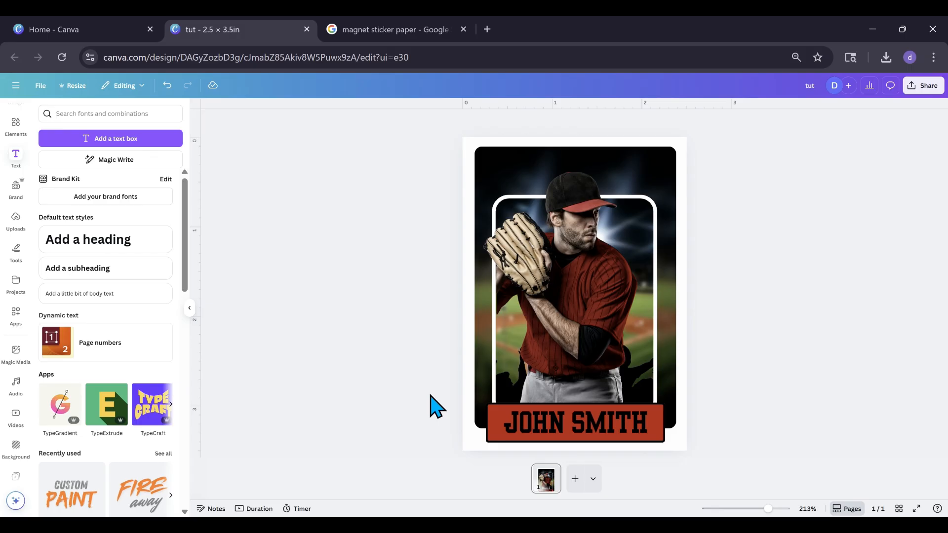
# Duplicate the name text, place the copy just above the red bar and change its wording to PITCHER
pyautogui.click(571, 430)
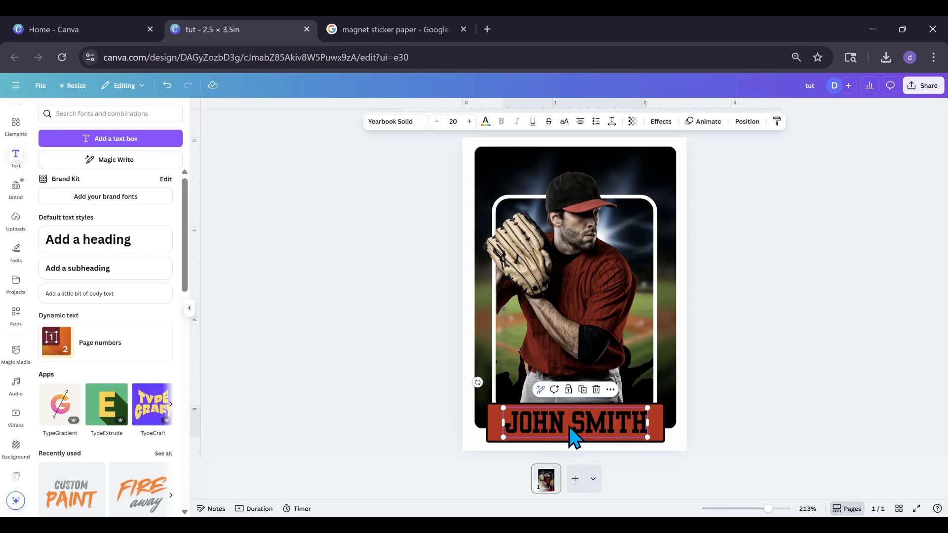
pyautogui.click(582, 390)
pyautogui.moveTo(586, 445); pyautogui.dragTo(568, 381)
pyautogui.doubleClick(568, 381)
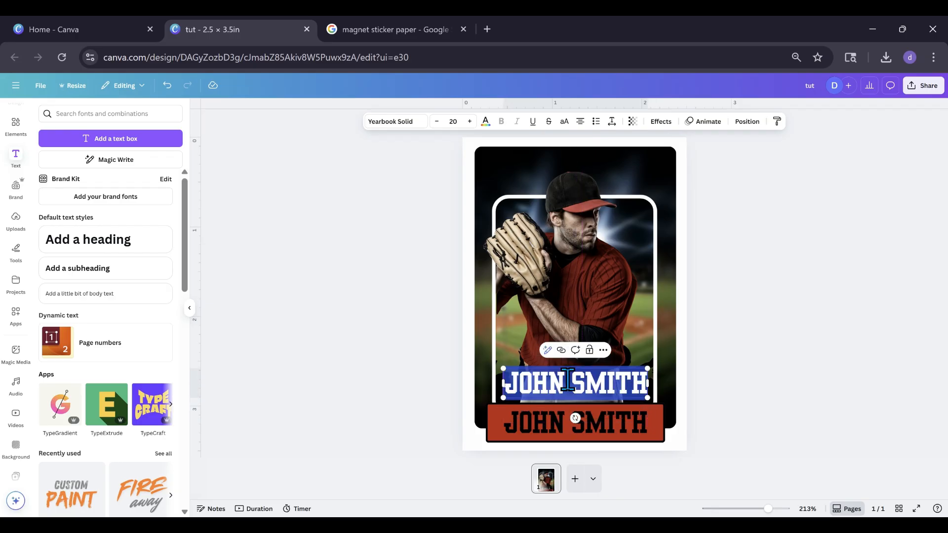
pyautogui.write('PITCHE')
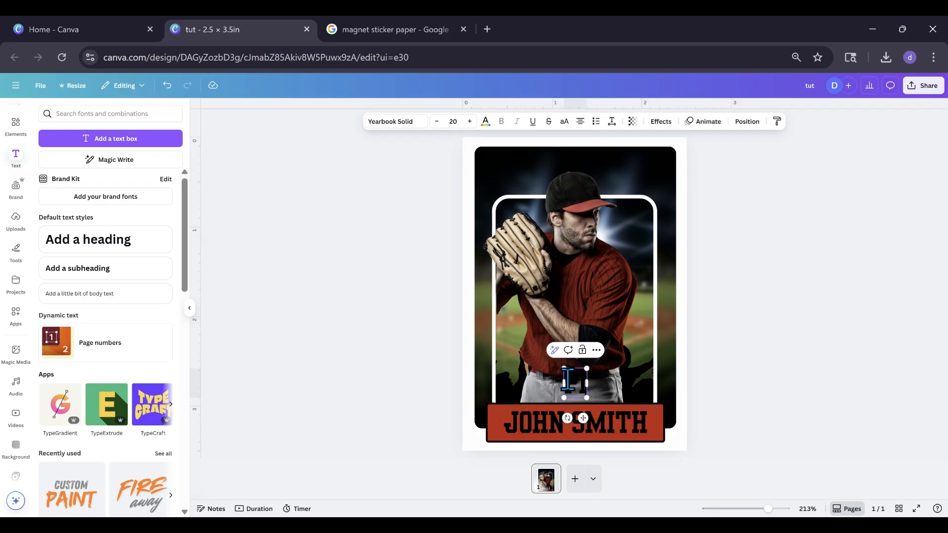
pyautogui.write('R')
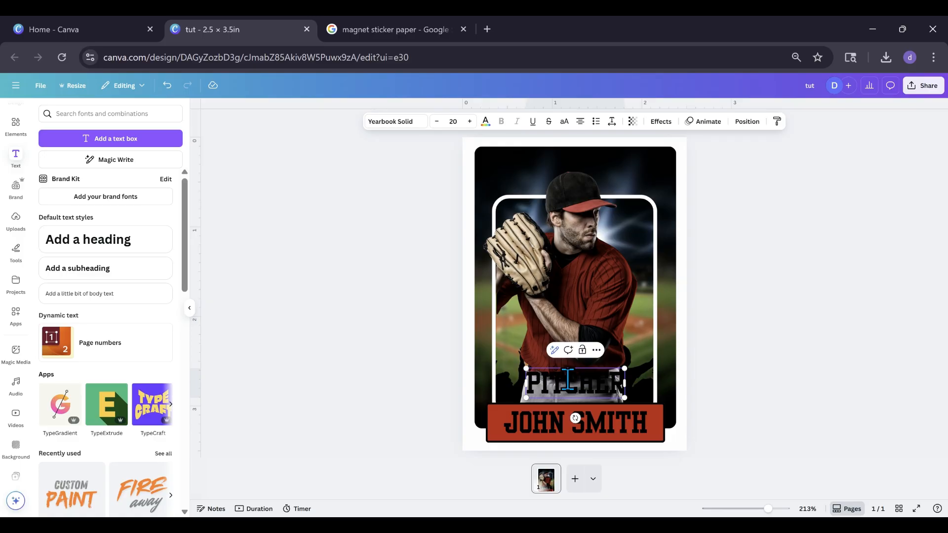
# Color the PITCHER text white and scale it down to font size 15, just above the bar
pyautogui.click(485, 122)
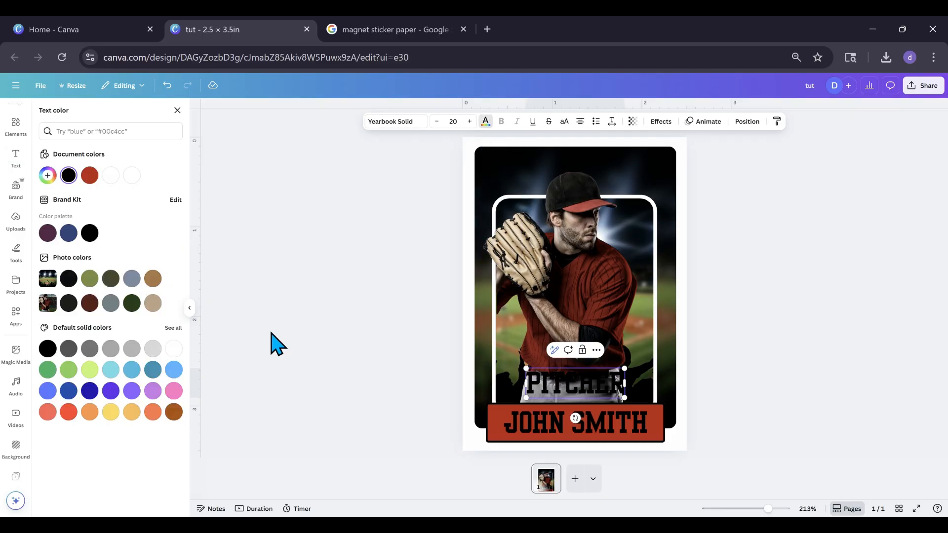
pyautogui.click(173, 349)
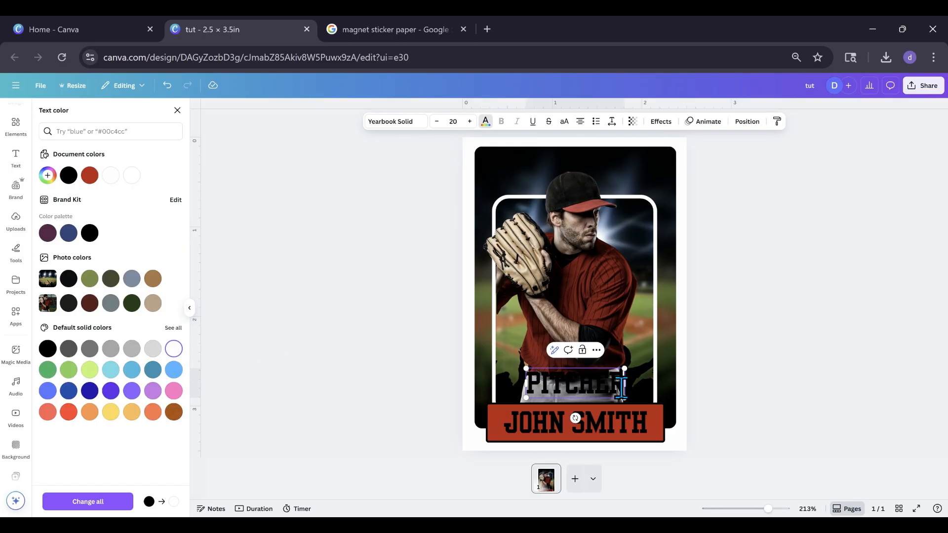
pyautogui.click(175, 349)
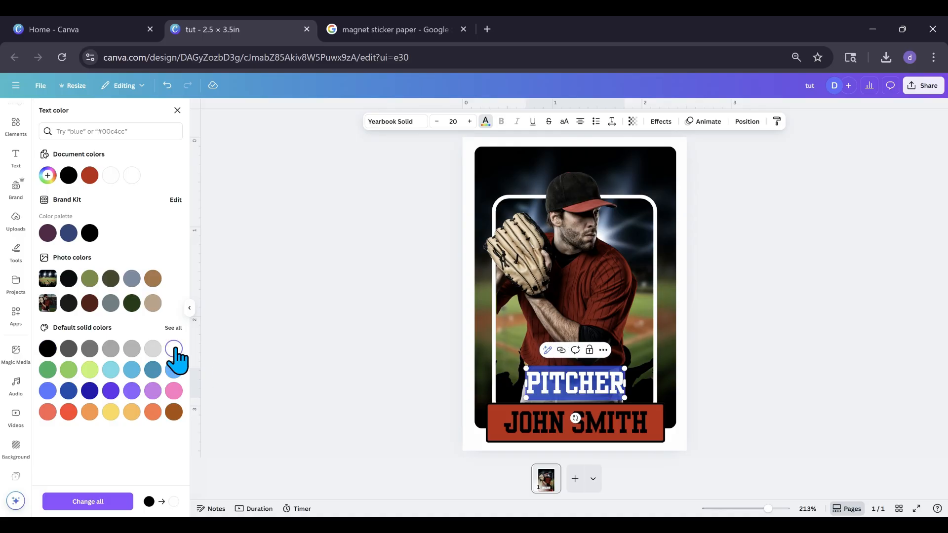
pyautogui.click(490, 383)
pyautogui.click(539, 390)
pyautogui.moveTo(526, 368); pyautogui.dragTo(580, 391)
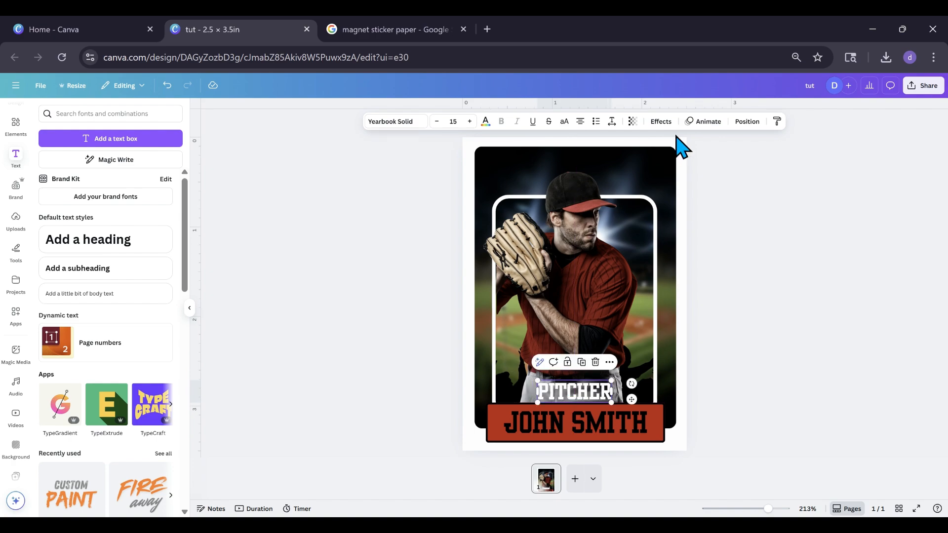
# Give the PITCHER text a black Outline effect of thickness 32 and move it above the red bar's right end
pyautogui.click(664, 126)
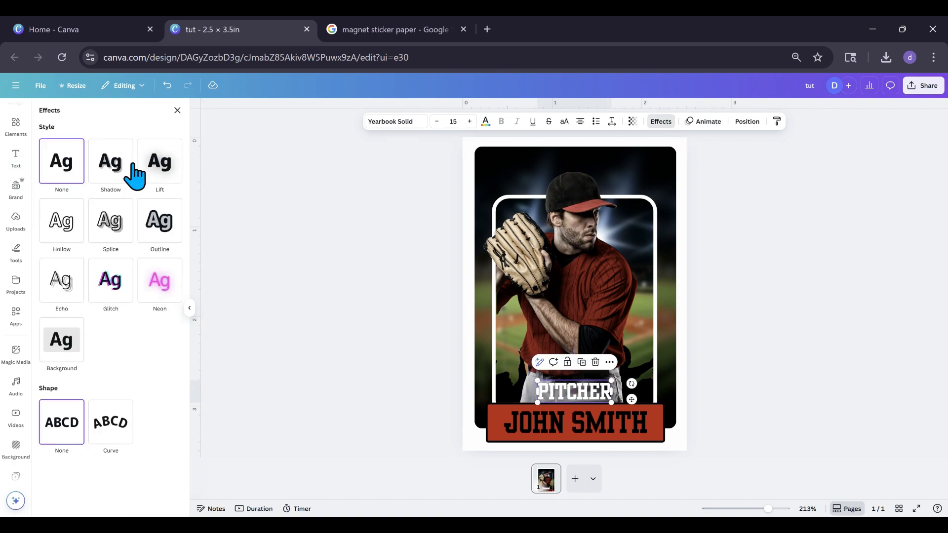
pyautogui.click(148, 233)
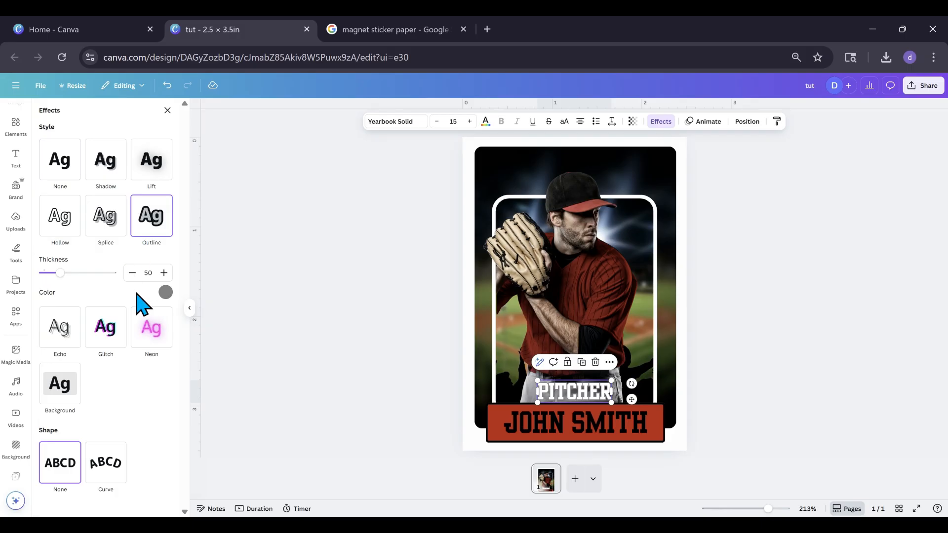
pyautogui.click(165, 293)
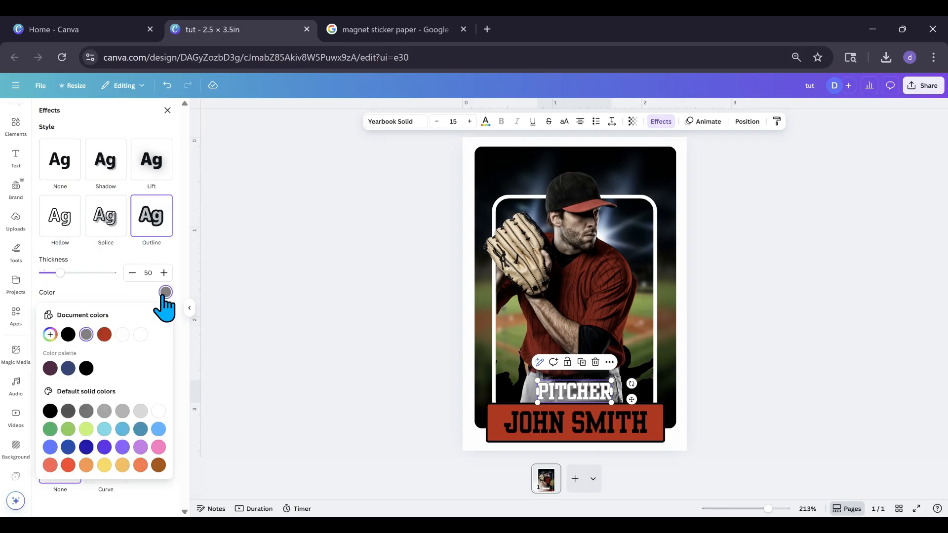
pyautogui.click(86, 368)
pyautogui.moveTo(58, 276); pyautogui.dragTo(52, 281)
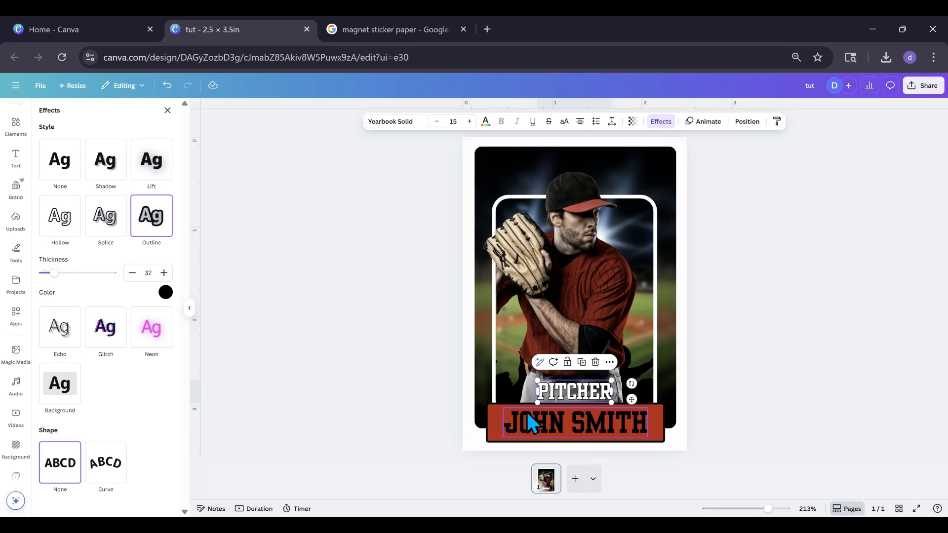
pyautogui.moveTo(565, 396); pyautogui.dragTo(610, 395)
pyautogui.click(546, 378)
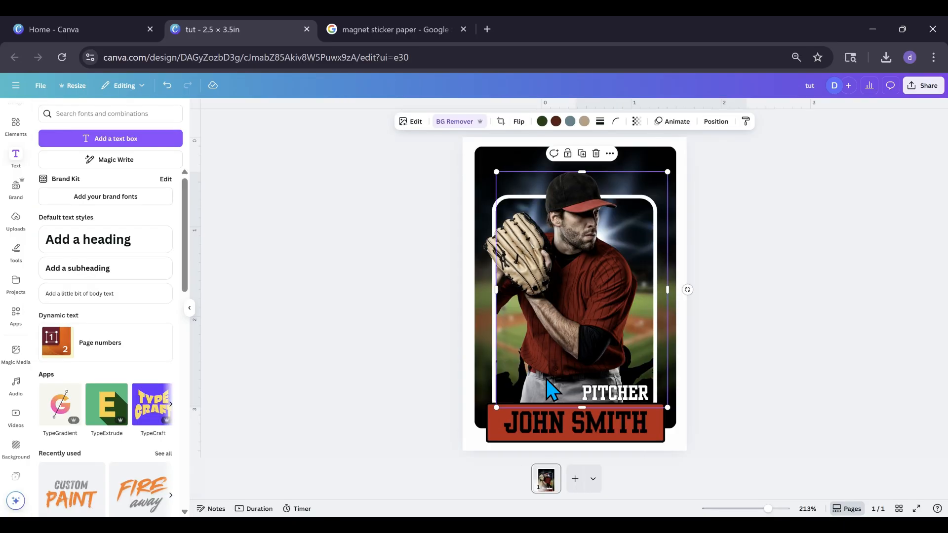
# Duplicate the name text, place the copy over the player's torso and change its wording to BULLS
pyautogui.click(557, 426)
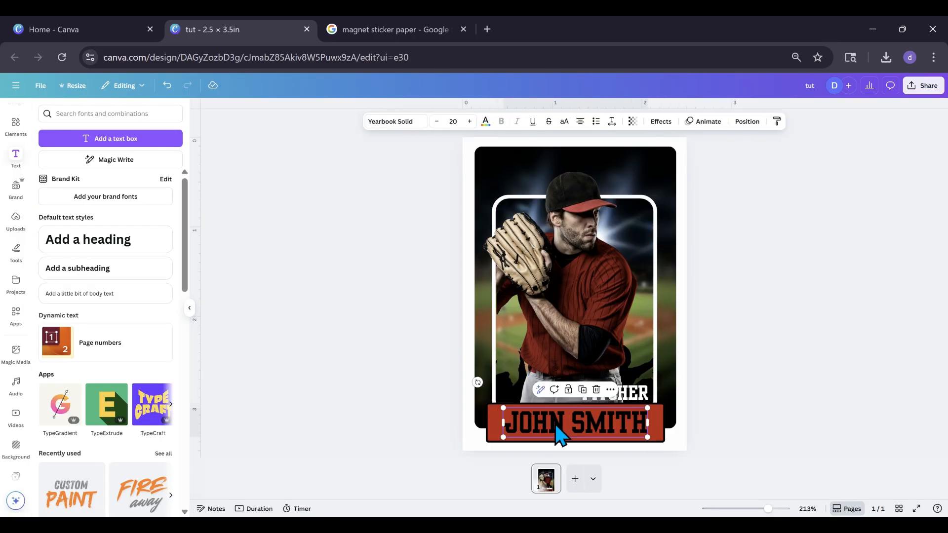
pyautogui.click(582, 390)
pyautogui.moveTo(592, 434); pyautogui.dragTo(574, 328)
pyautogui.click(572, 326)
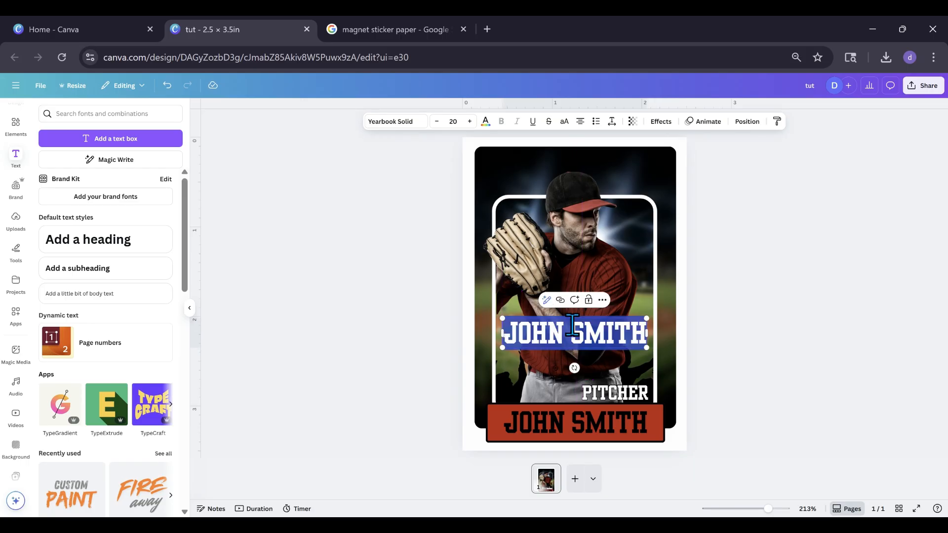
pyautogui.write('BULL')
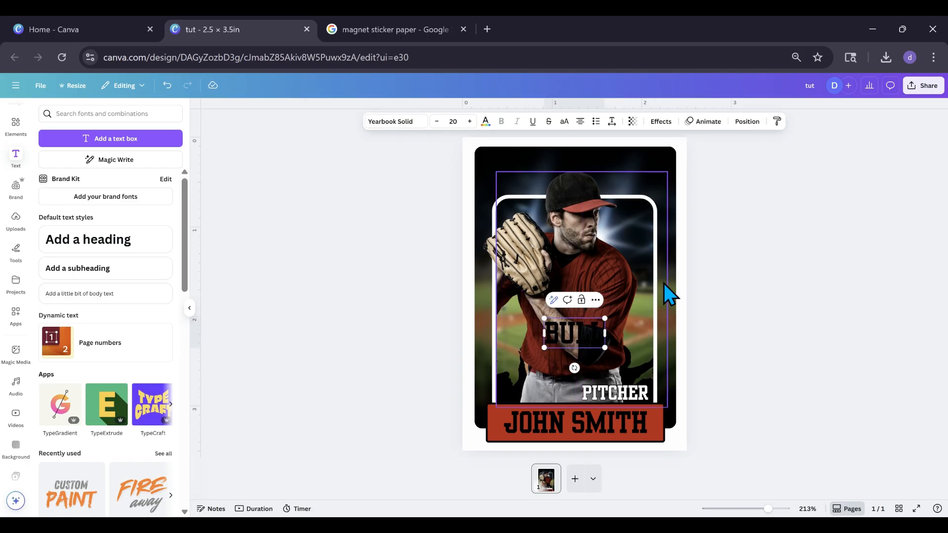
pyautogui.write('SGS')
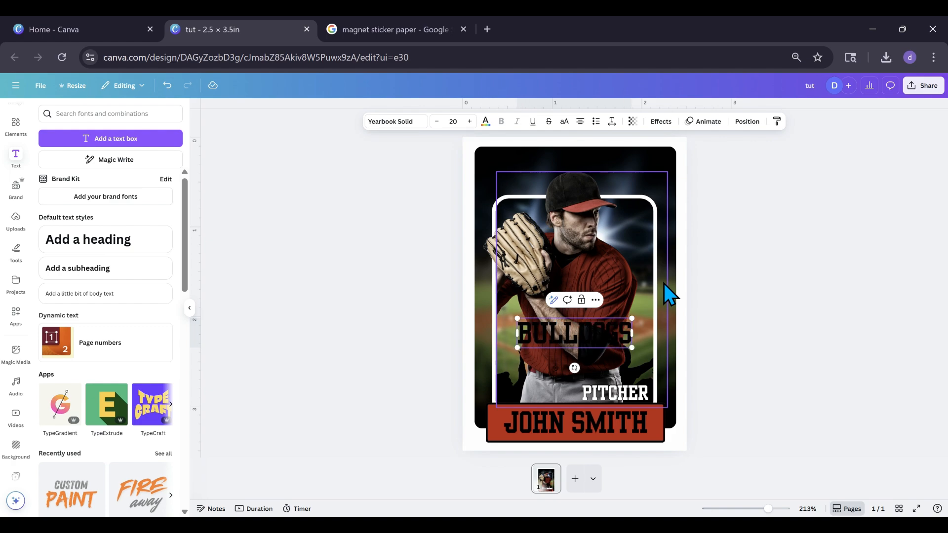
# Complete the team text as BULLDOGS, duplicate it and place the copy just above the original on the player's torso
pyautogui.click(557, 350)
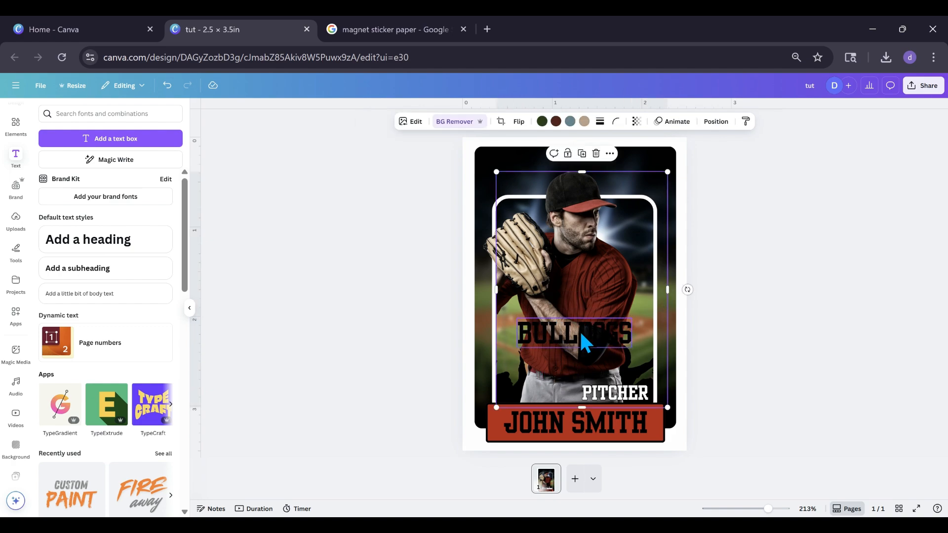
pyautogui.click(582, 328)
pyautogui.click(582, 303)
pyautogui.moveTo(569, 347); pyautogui.dragTo(555, 301)
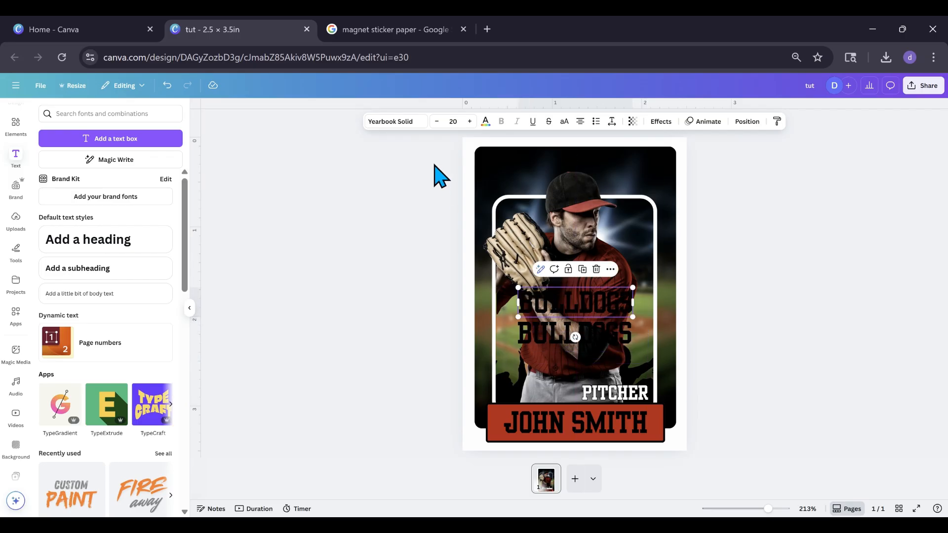
# Color the upper BULLDOGS copy with the red already used in the design
pyautogui.click(412, 123)
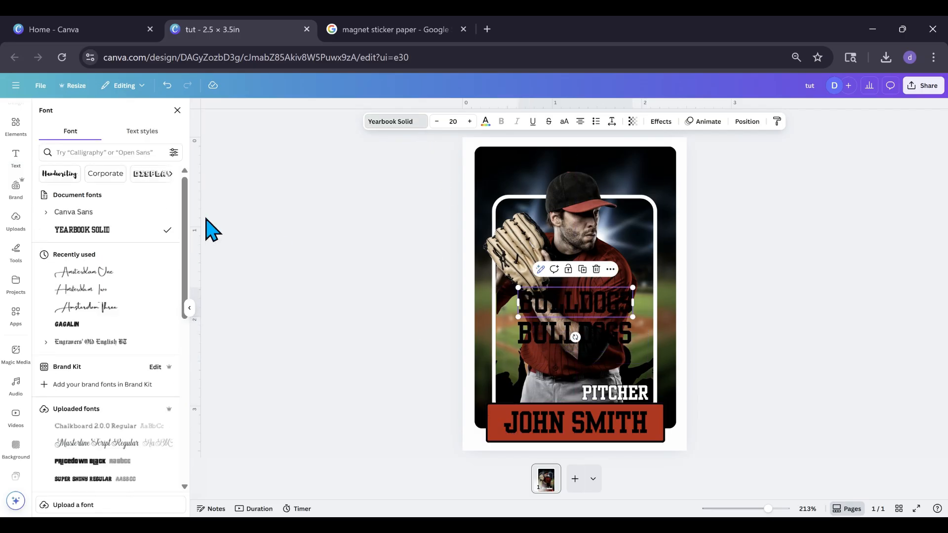
pyautogui.click(485, 122)
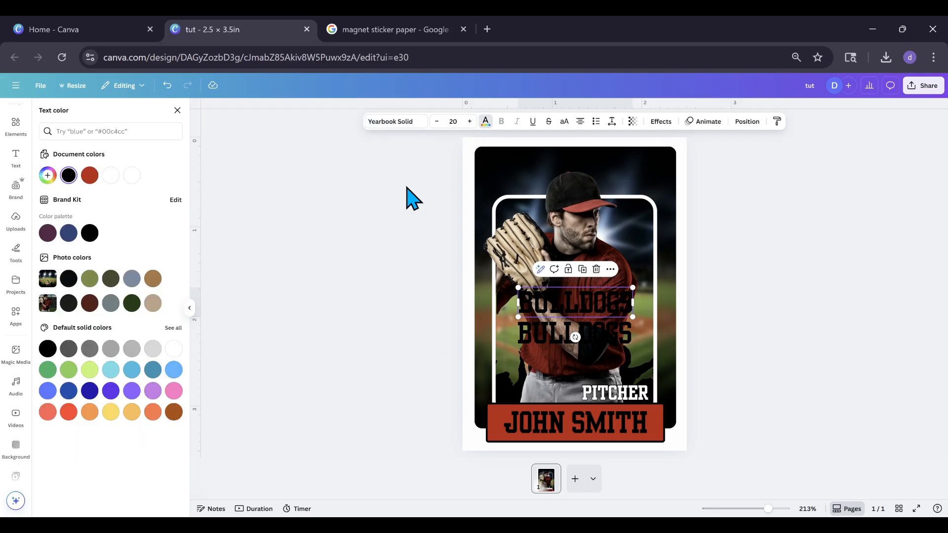
pyautogui.click(89, 175)
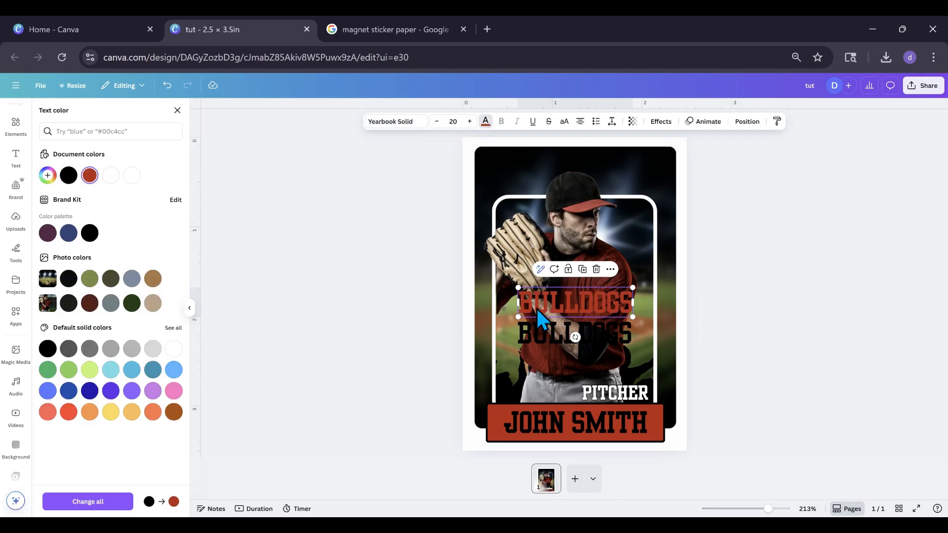
# Give the red BULLDOGS text a white Background effect with spread 32 and reduced roundness
pyautogui.click(661, 124)
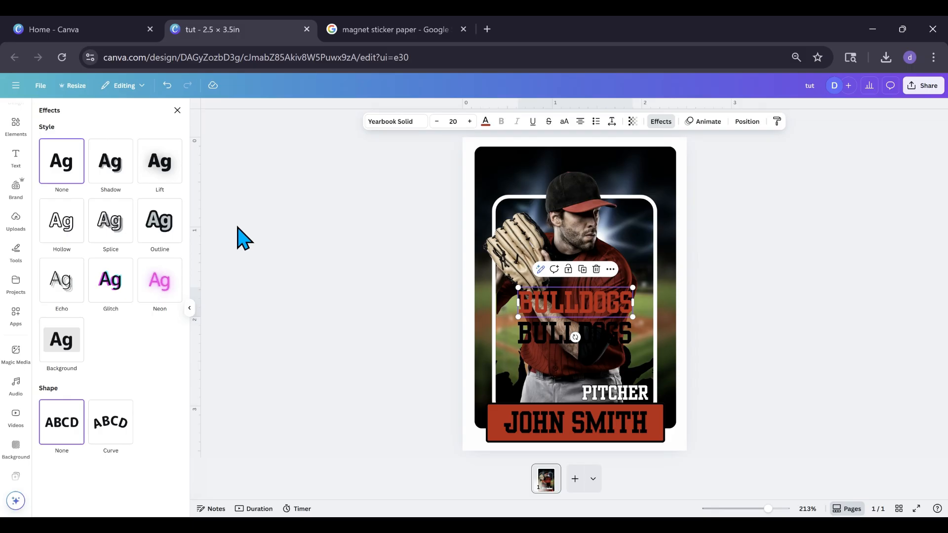
pyautogui.click(59, 352)
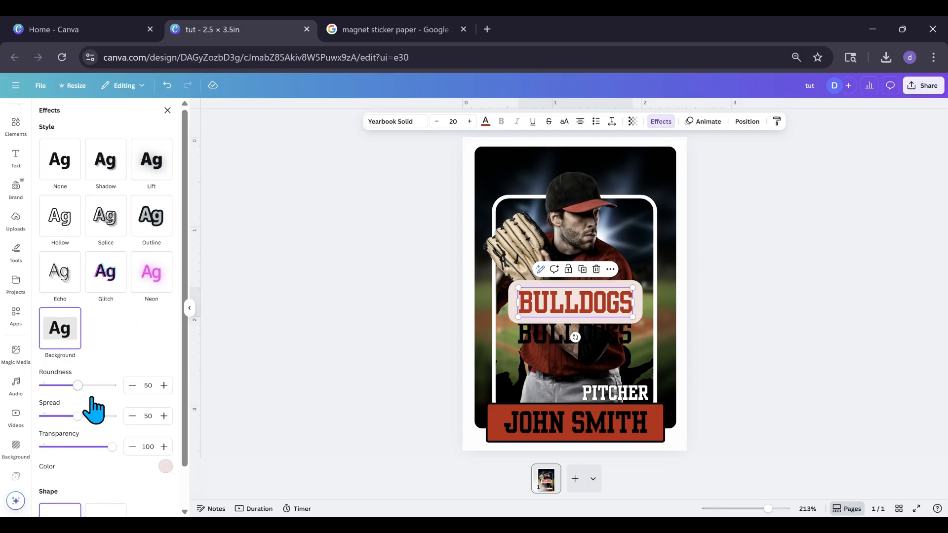
pyautogui.click(165, 466)
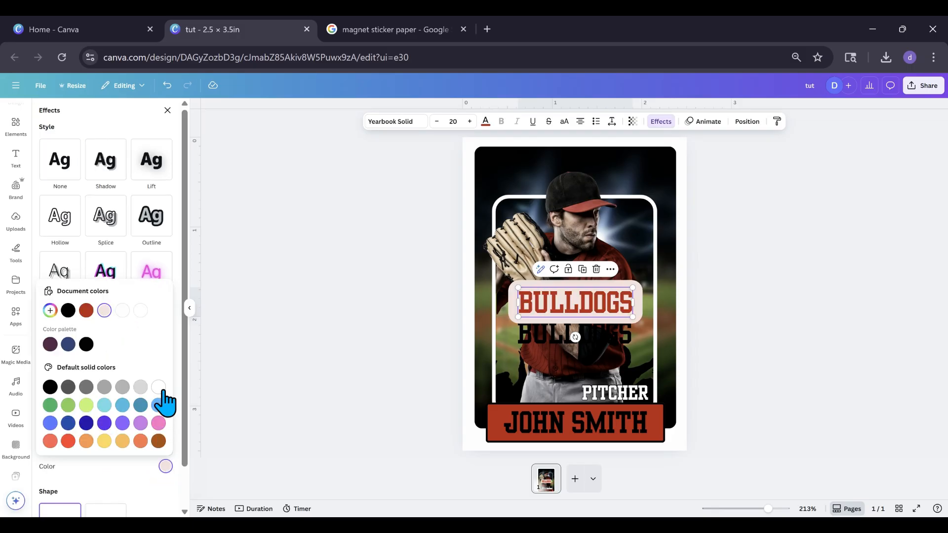
pyautogui.click(158, 388)
pyautogui.click(149, 492)
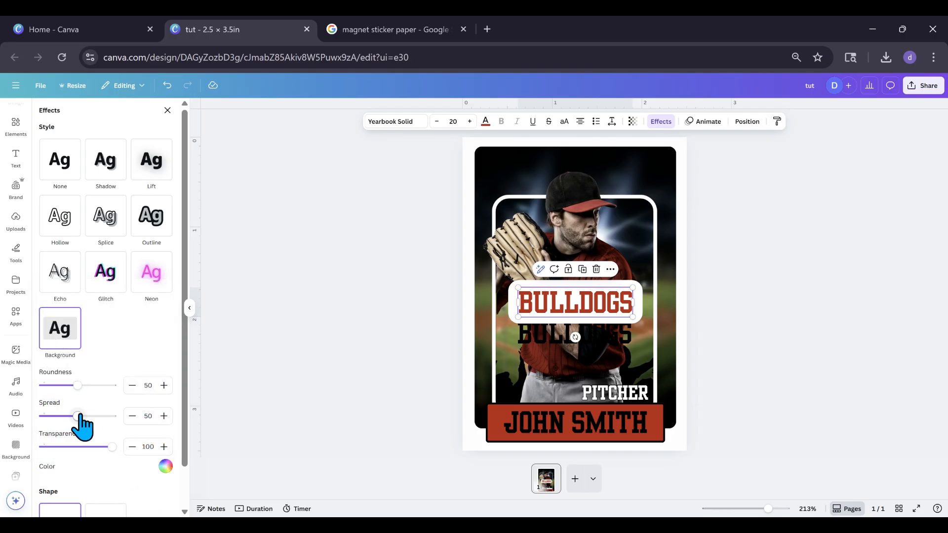
pyautogui.moveTo(78, 416); pyautogui.dragTo(65, 416)
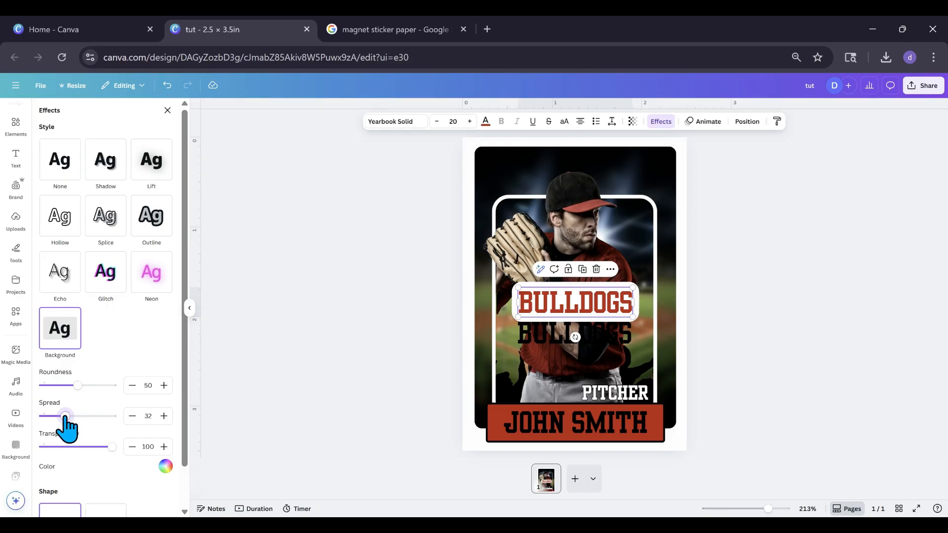
pyautogui.moveTo(77, 385); pyautogui.dragTo(67, 386)
pyautogui.click(285, 396)
# Move the black BULLDOGS text up toward the red copy and bring it in front of the copy's white background
pyautogui.moveTo(557, 337)
pyautogui.mouseDown()
pyautogui.moveTo(552, 330)
pyautogui.moveTo(553, 341)
pyautogui.mouseUp()
pyautogui.click(605, 301)
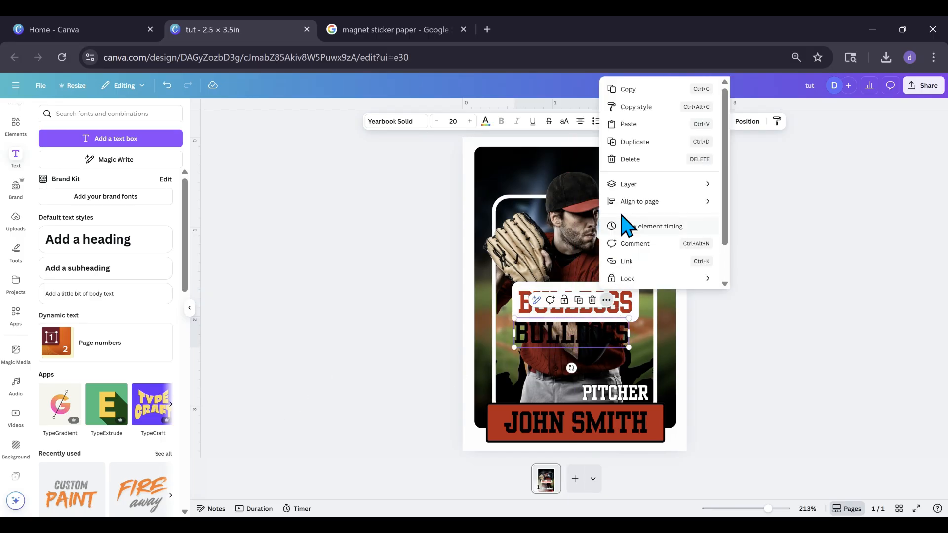
pyautogui.moveTo(705, 190)
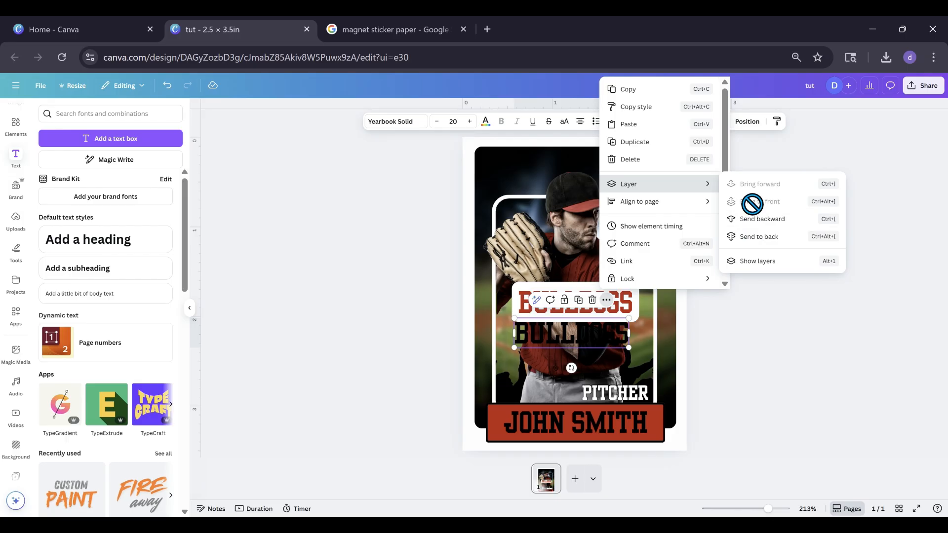
pyautogui.moveTo(597, 341)
pyautogui.mouseDown()
pyautogui.moveTo(591, 315)
pyautogui.moveTo(588, 333)
pyautogui.moveTo(588, 324)
pyautogui.mouseUp()
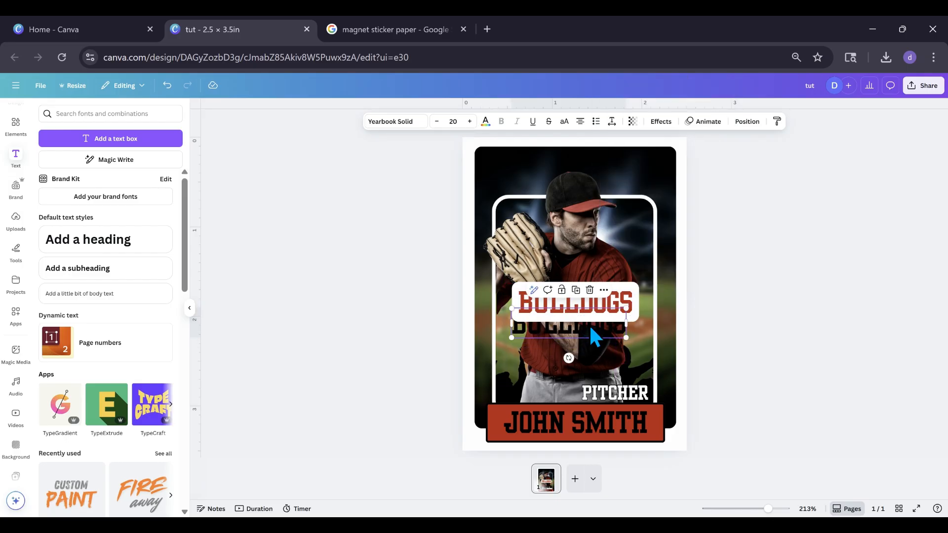
pyautogui.click(604, 290)
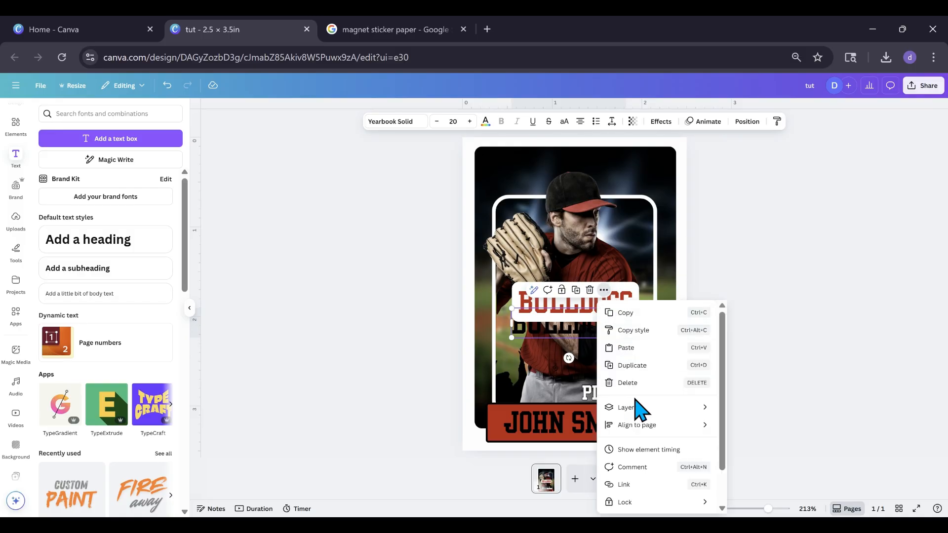
pyautogui.moveTo(640, 408)
pyautogui.click(706, 423)
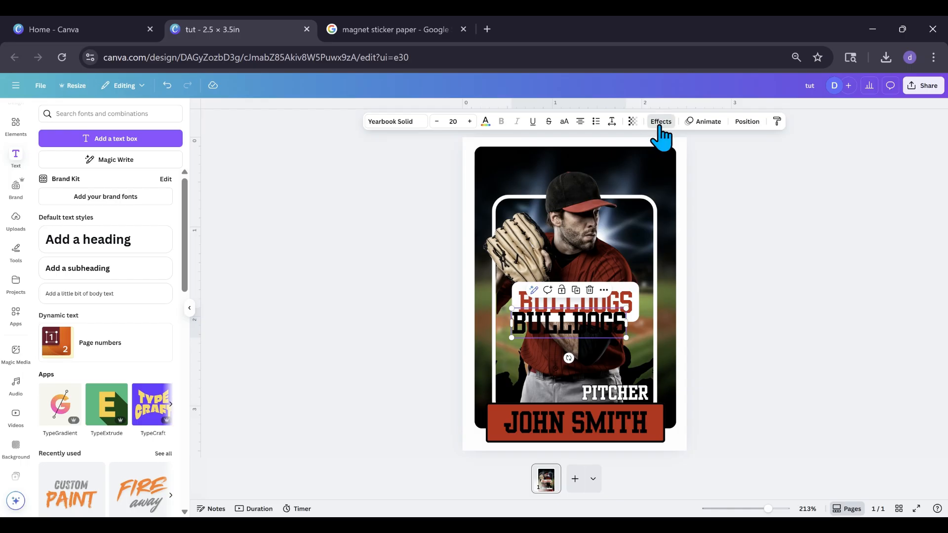
# Apply the Hollow effect with thickness 50 to the black BULLDOGS text and align it exactly over the red copy
pyautogui.click(660, 123)
pyautogui.click(69, 242)
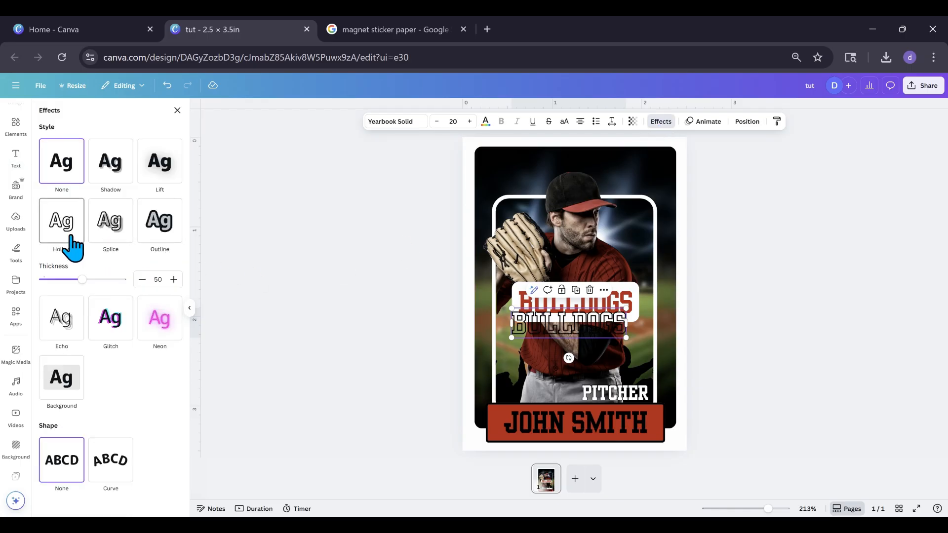
pyautogui.moveTo(548, 328); pyautogui.dragTo(555, 307)
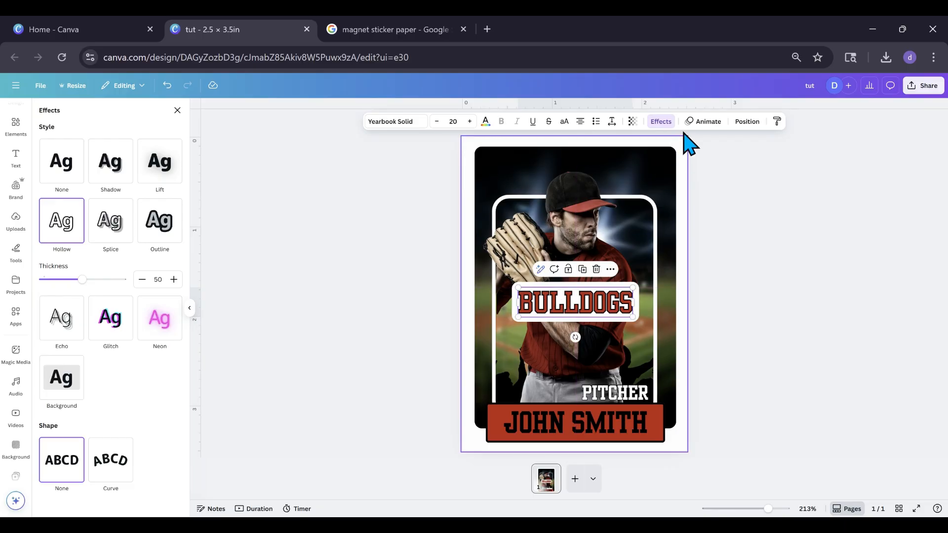
# Select both BULLDOGS text layers and group them
pyautogui.click(747, 121)
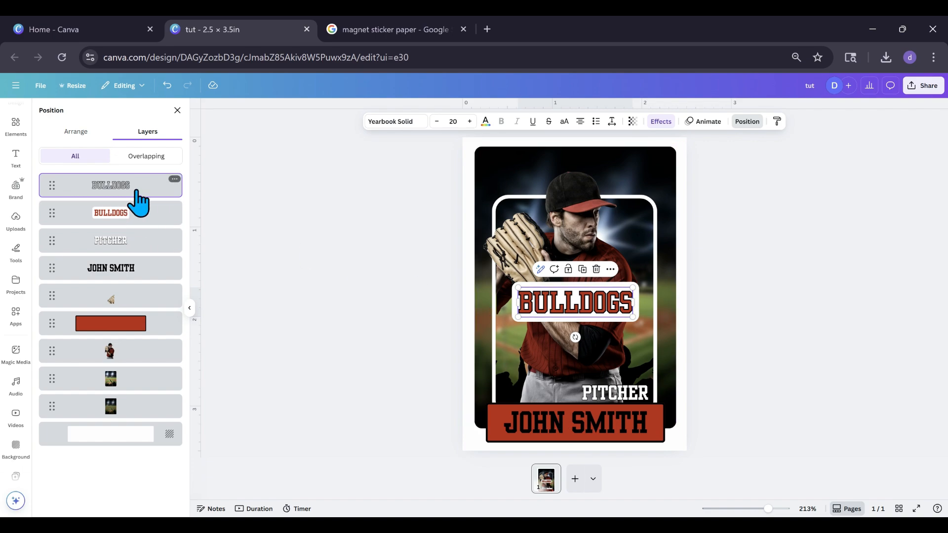
pyautogui.keyDown('shift'); pyautogui.click(129, 213); pyautogui.keyUp('shift')
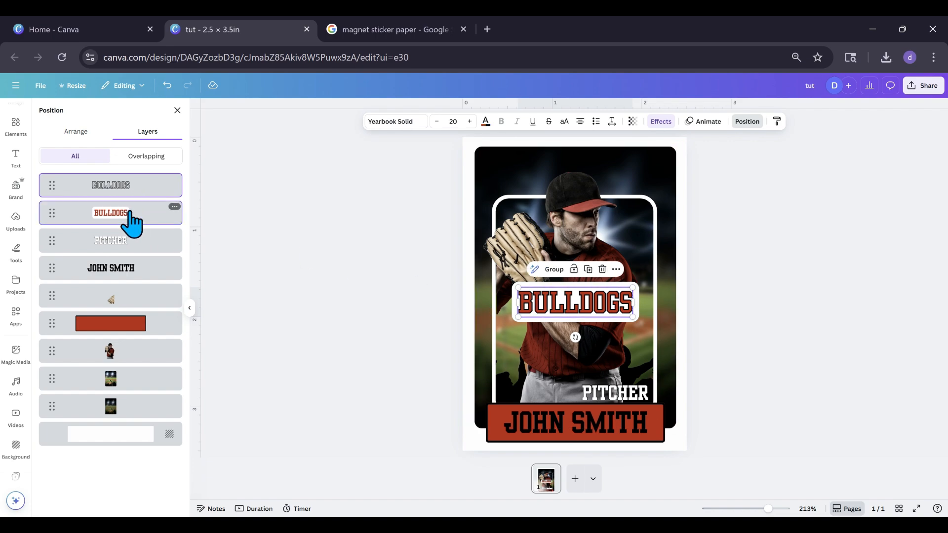
pyautogui.click(552, 270)
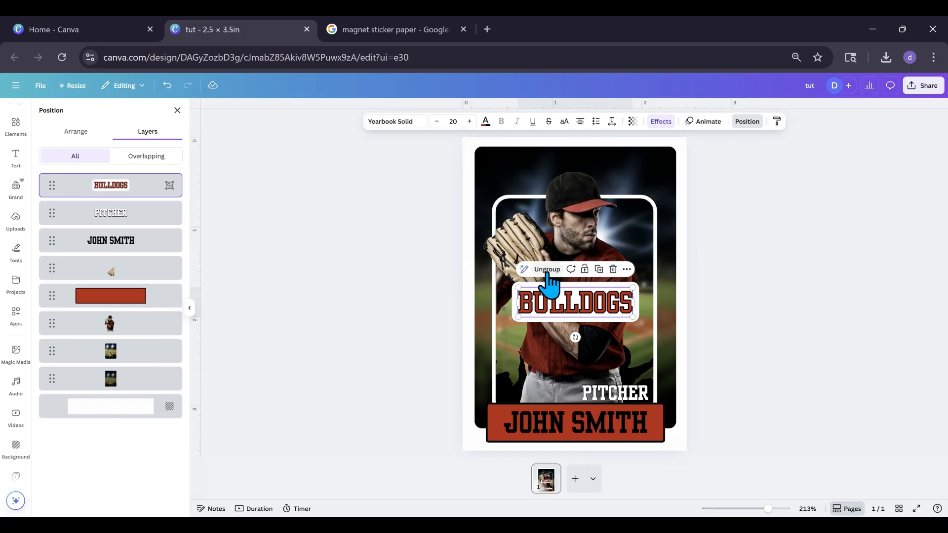
# Apply the Curve shape to the BULLDOGS group with a curve of 47 and move it down over the player's waist
pyautogui.click(653, 127)
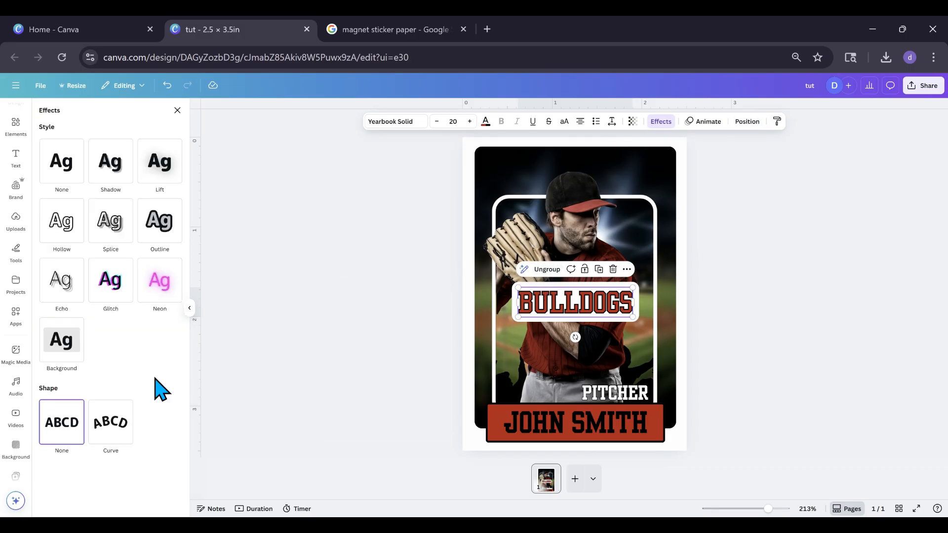
pyautogui.click(116, 426)
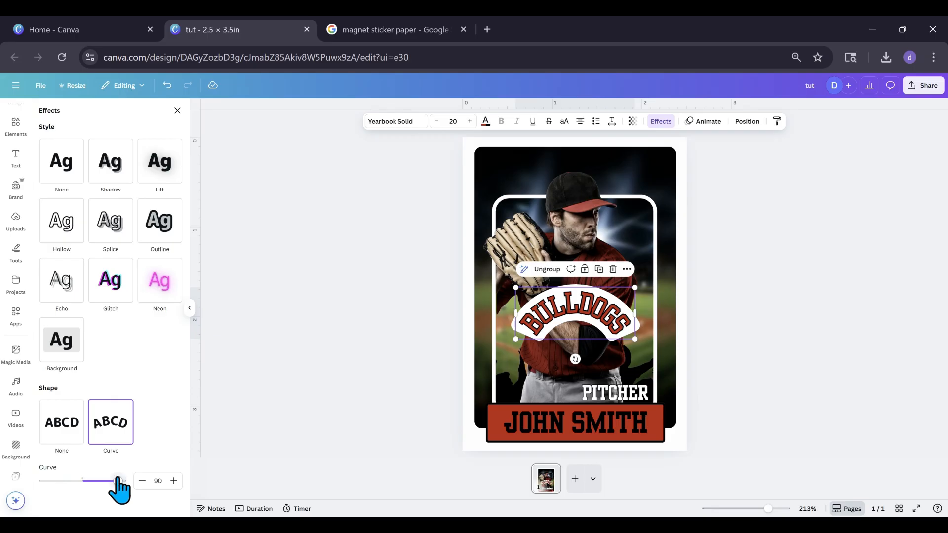
pyautogui.moveTo(117, 481); pyautogui.dragTo(101, 480)
pyautogui.moveTo(582, 305); pyautogui.dragTo(573, 344)
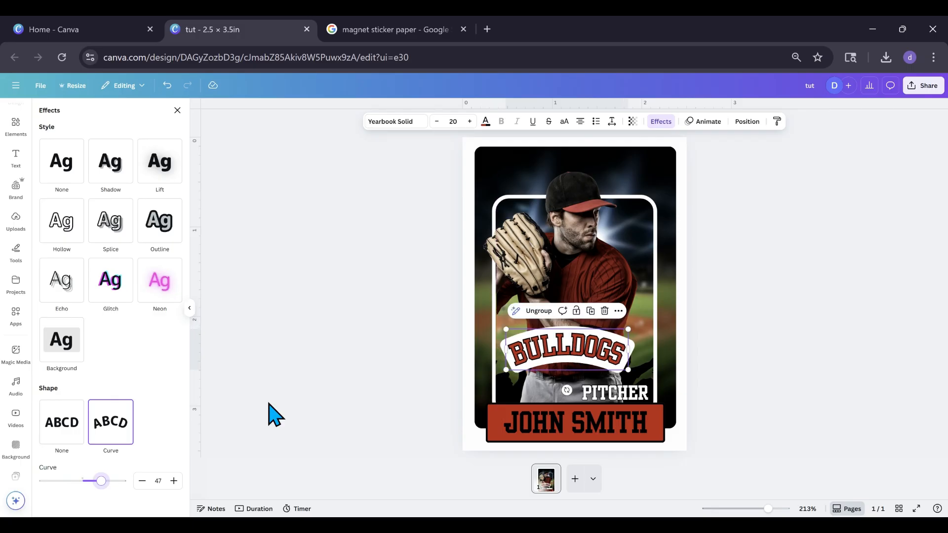
# Set the BULLDOGS group's curve to 0, scale it down to font size 15.4 and try arranging it beside PITCHER above the red bar
pyautogui.moveTo(101, 480); pyautogui.dragTo(82, 481)
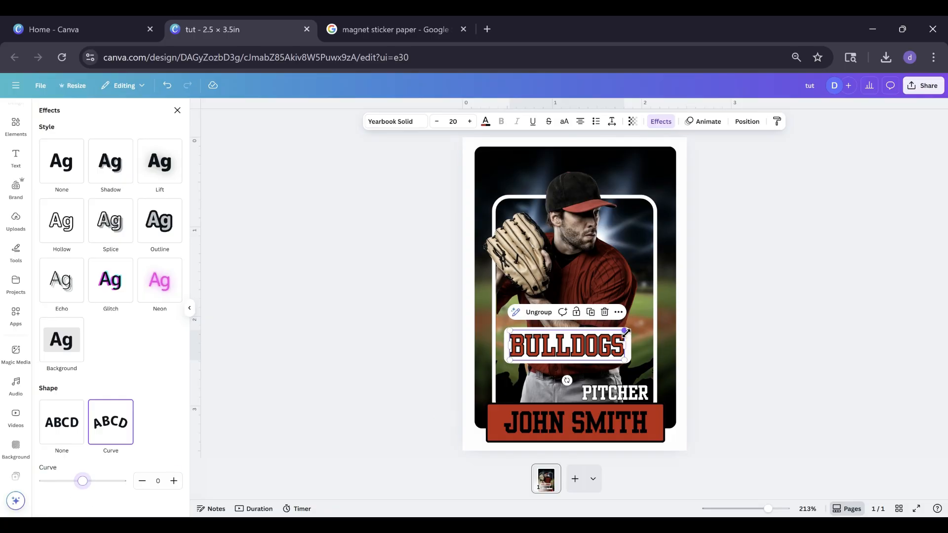
pyautogui.moveTo(626, 332); pyautogui.dragTo(603, 336)
pyautogui.moveTo(541, 351); pyautogui.dragTo(516, 385)
pyautogui.click(613, 391)
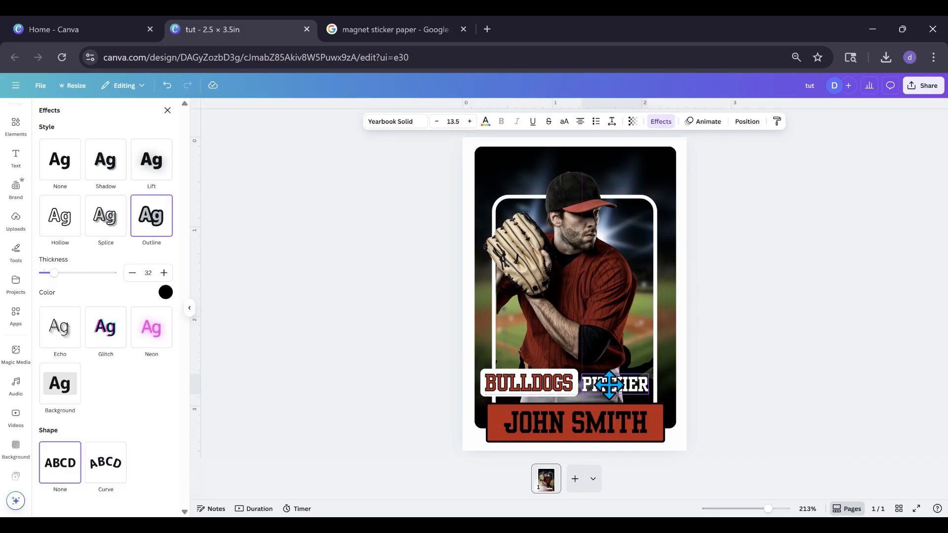
pyautogui.moveTo(614, 385); pyautogui.dragTo(577, 339)
# Undo the last PITCHER move and the BULLDOGS group's move and scaling
pyautogui.click(167, 85)
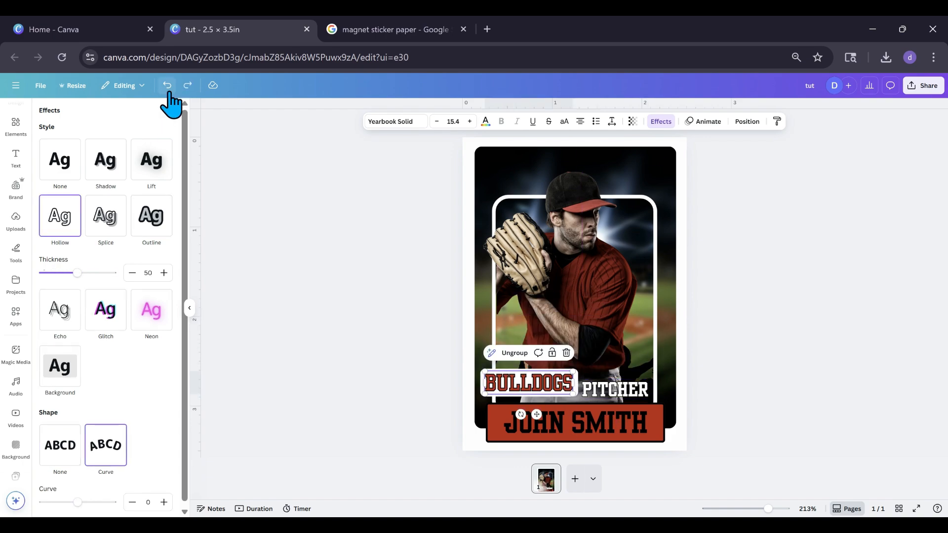
pyautogui.click(168, 87)
pyautogui.click(168, 87)
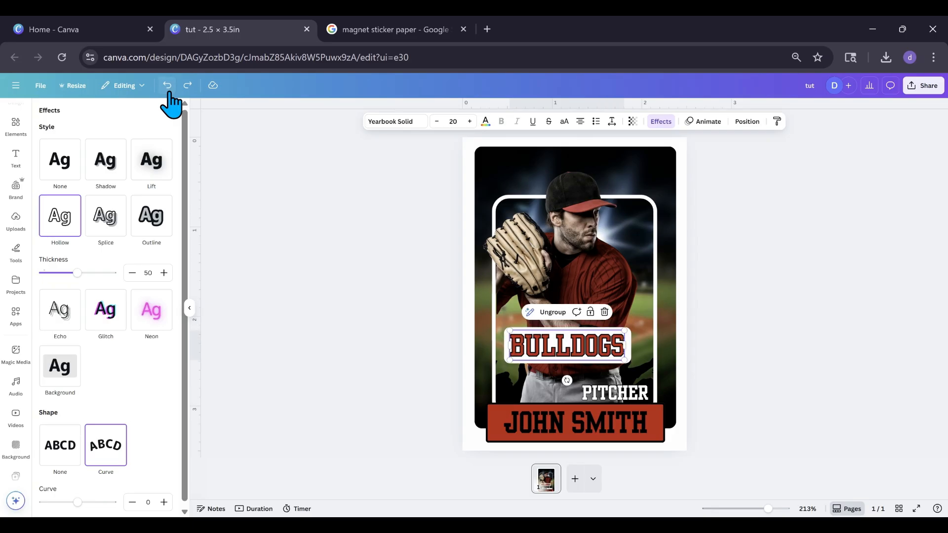
# Set the BULLDOGS group's curve to 36 and move it slightly up over the player's waist
pyautogui.moveTo(77, 502); pyautogui.dragTo(78, 502)
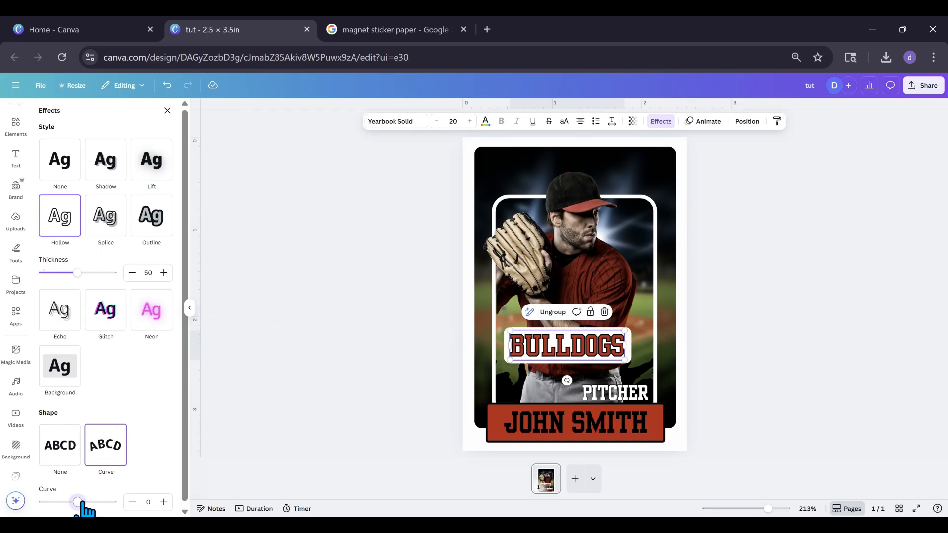
pyautogui.click(738, 127)
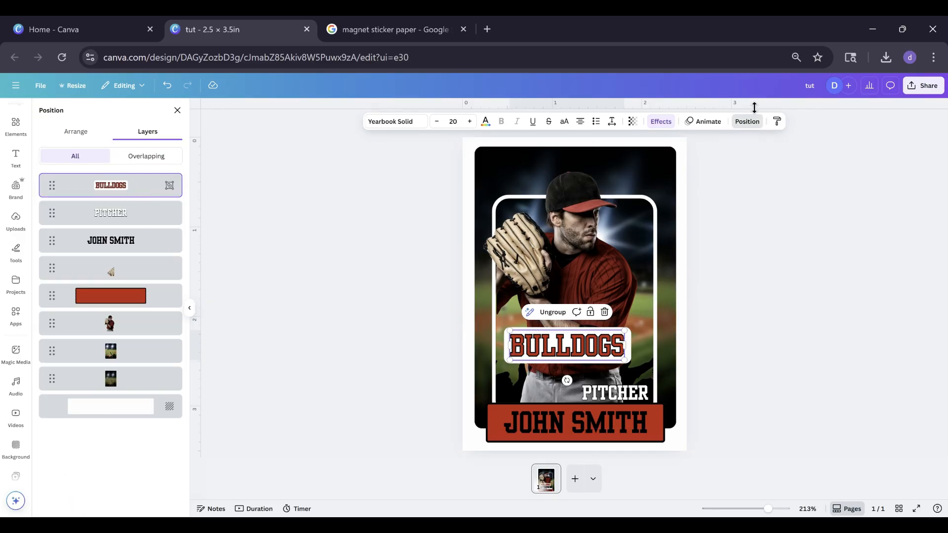
pyautogui.click(660, 123)
pyautogui.moveTo(83, 481); pyautogui.dragTo(99, 483)
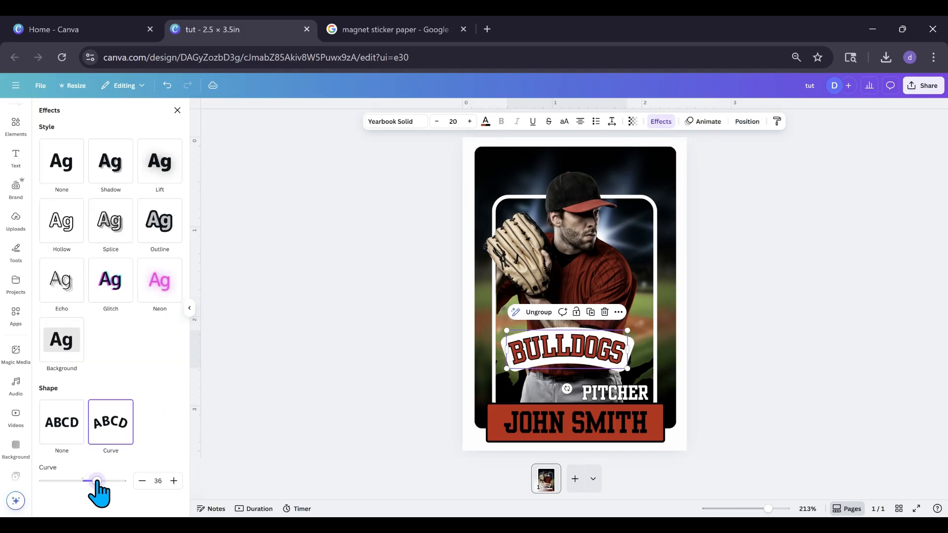
pyautogui.moveTo(567, 354); pyautogui.dragTo(571, 346)
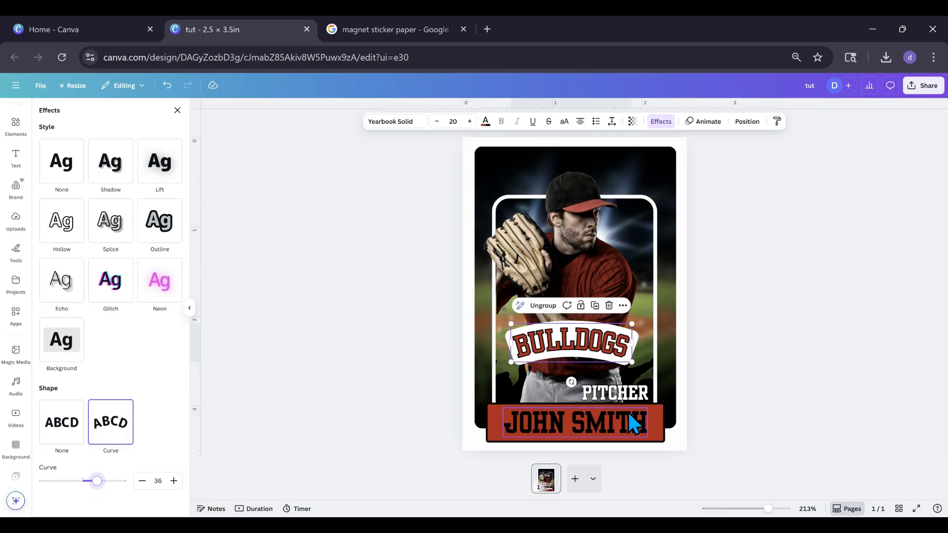
# Lower the curved BULLDOGS group to just above PITCHER and shift PITCHER slightly right of center above the red bar
pyautogui.click(618, 398)
pyautogui.moveTo(618, 398); pyautogui.dragTo(580, 393)
pyautogui.click(595, 341)
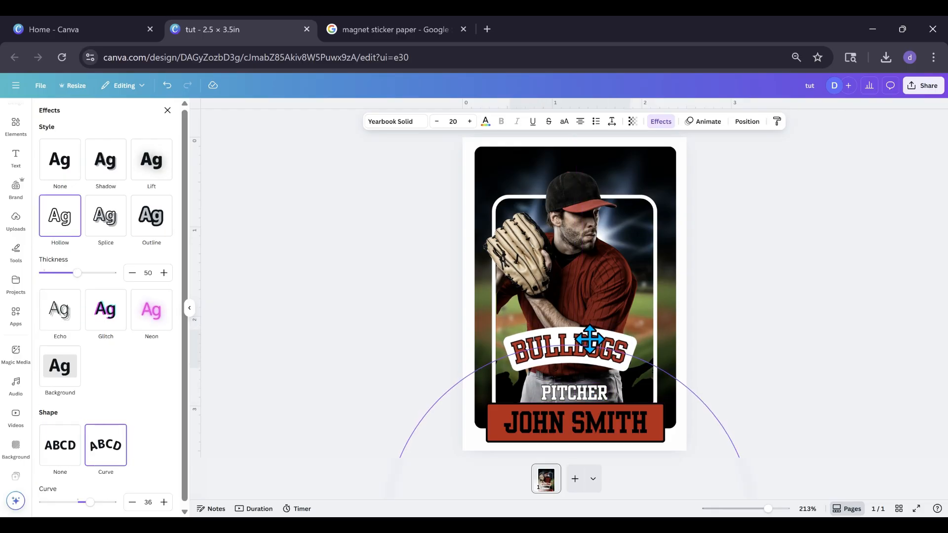
pyautogui.moveTo(592, 340); pyautogui.dragTo(598, 338)
pyautogui.click(576, 401)
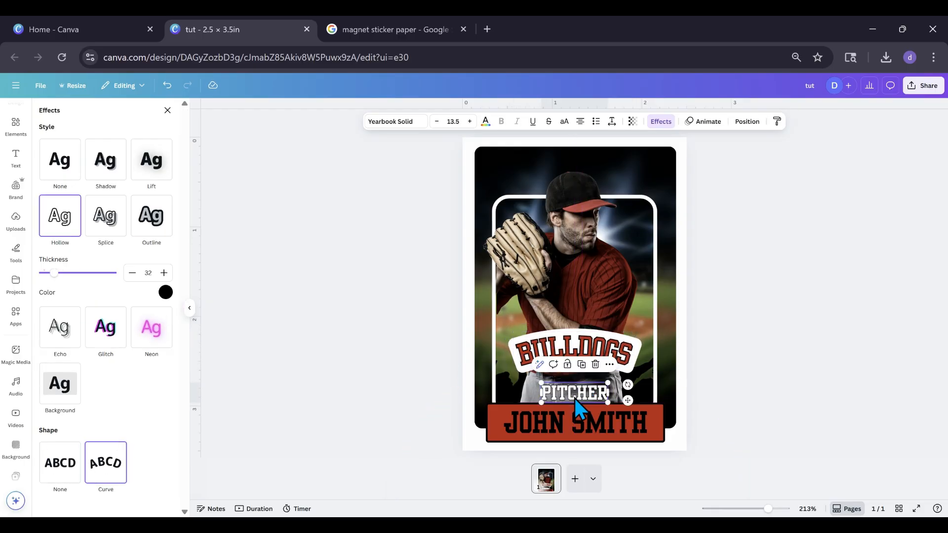
pyautogui.moveTo(574, 399); pyautogui.dragTo(587, 394)
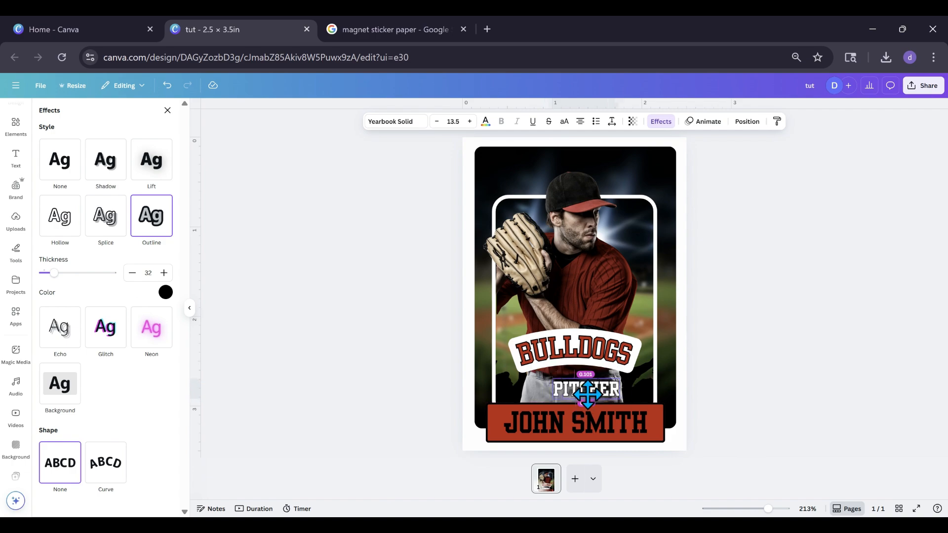
# Lower the curved BULLDOGS group slightly and center PITCHER beneath it above the red bar
pyautogui.click(578, 353)
pyautogui.moveTo(577, 353)
pyautogui.mouseDown()
pyautogui.moveTo(575, 169)
pyautogui.moveTo(576, 348)
pyautogui.mouseUp()
pyautogui.moveTo(595, 399); pyautogui.dragTo(570, 396)
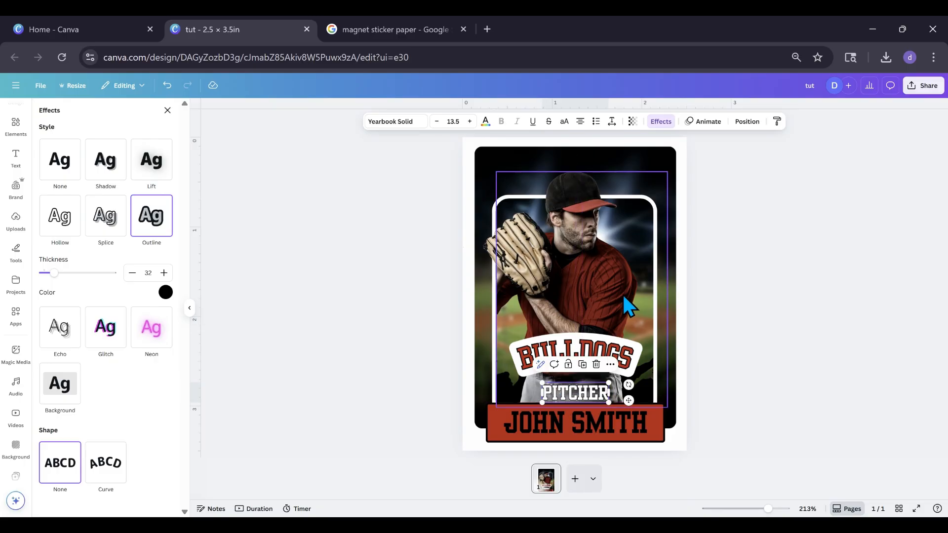
# Duplicate the player name text, place the copy over the player's face and change its text to #15
pyautogui.click(568, 437)
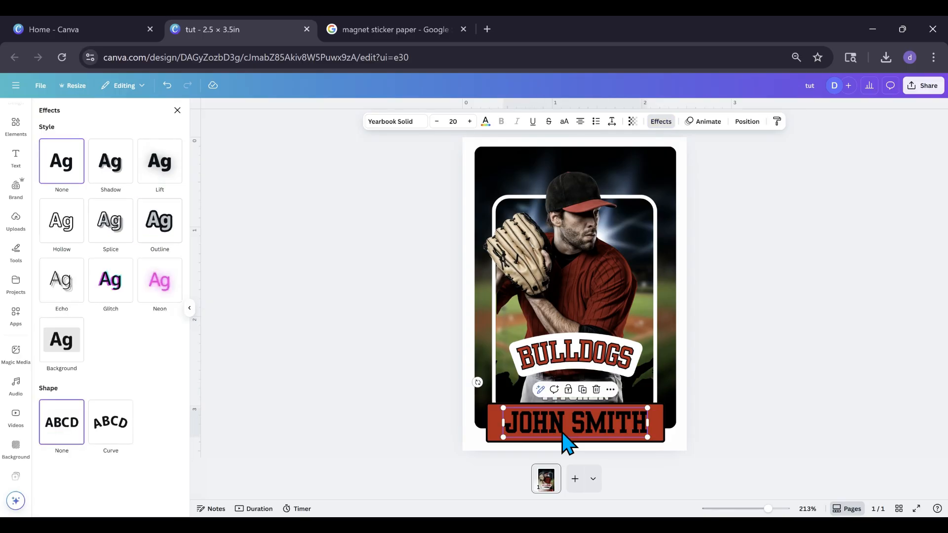
pyautogui.click(583, 390)
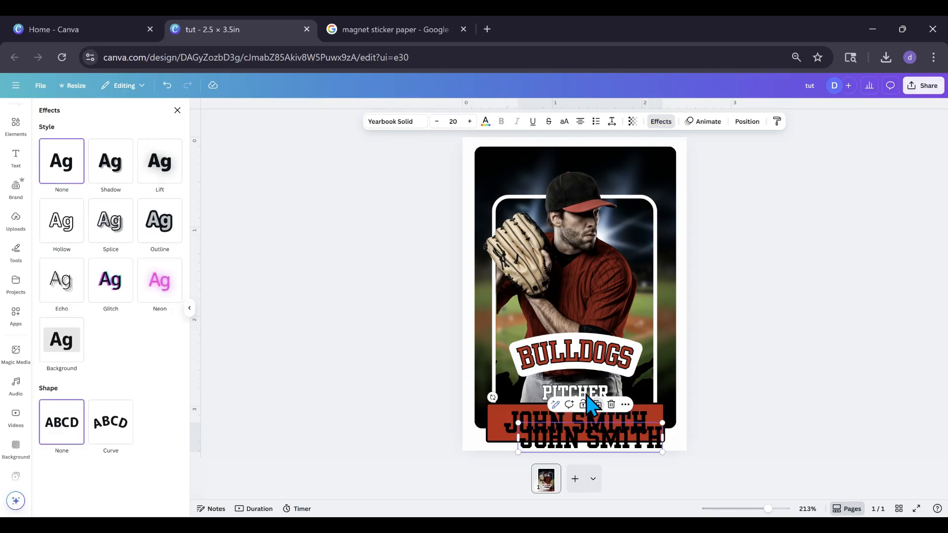
pyautogui.moveTo(591, 442); pyautogui.dragTo(595, 217)
pyautogui.doubleClick(593, 213)
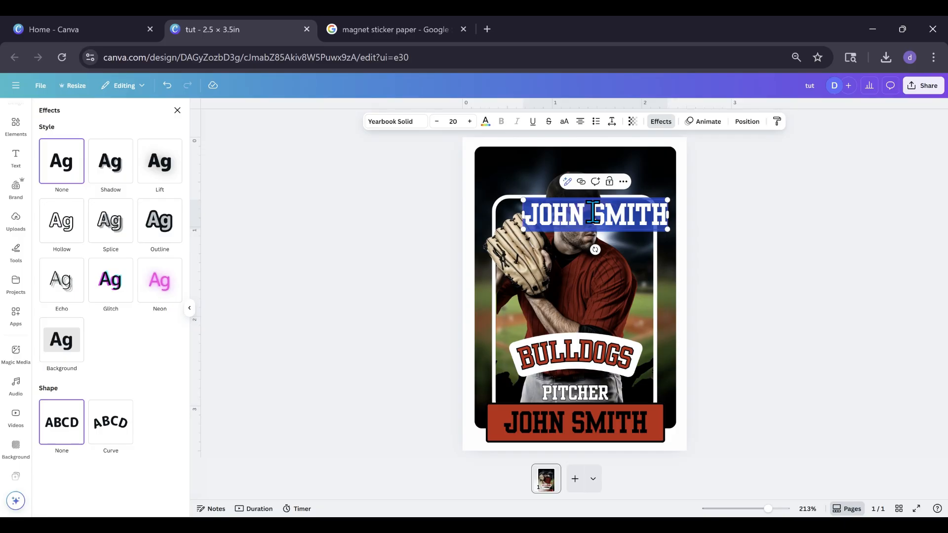
pyautogui.press('BackSpace')
pyautogui.write('#15')
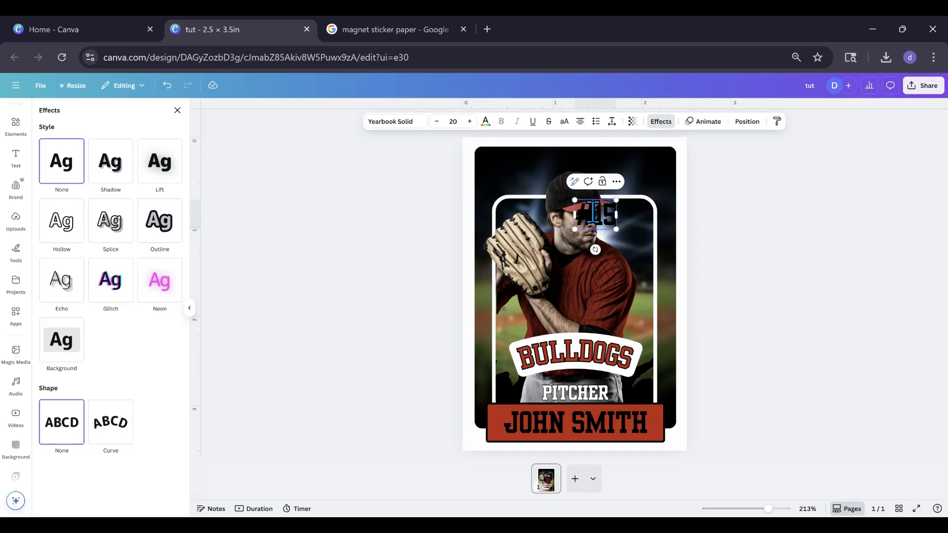
# Recolor the #15 text white
pyautogui.click(486, 122)
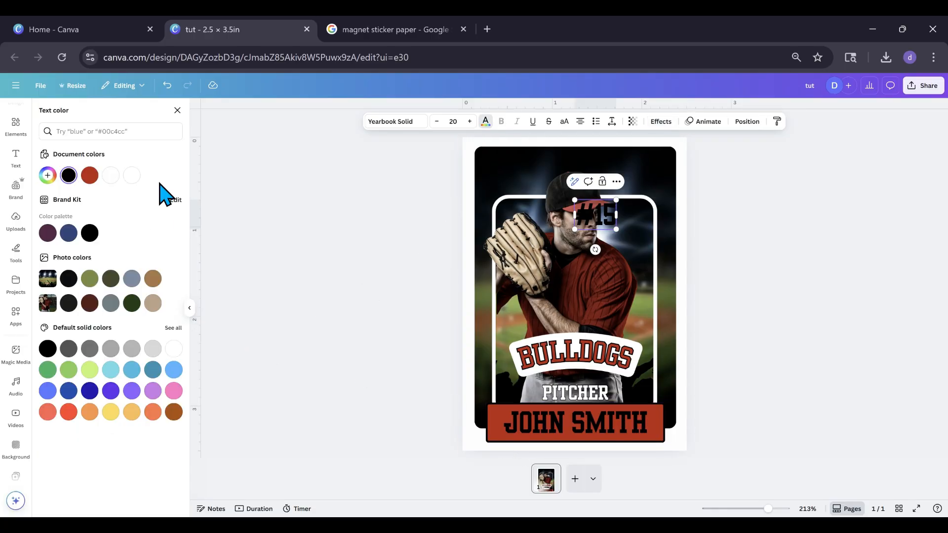
pyautogui.click(131, 181)
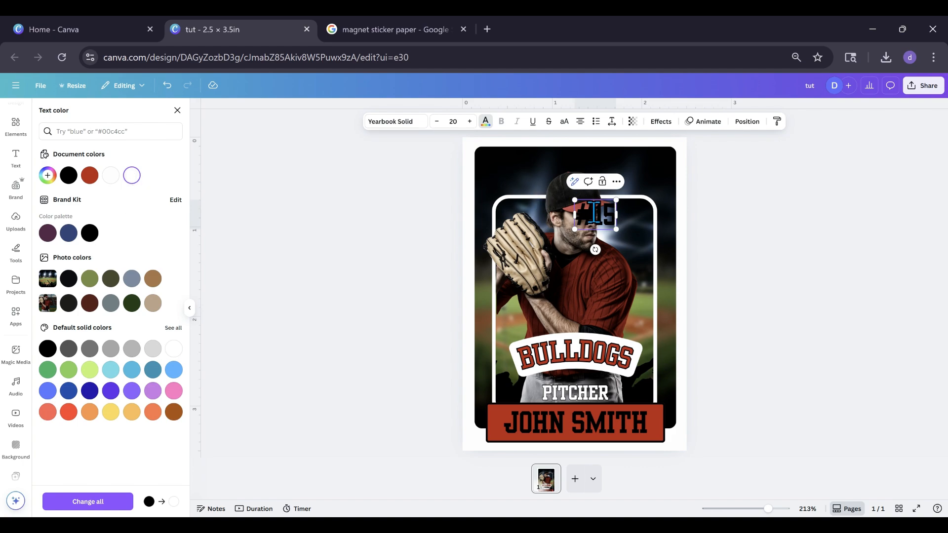
pyautogui.doubleClick(611, 218)
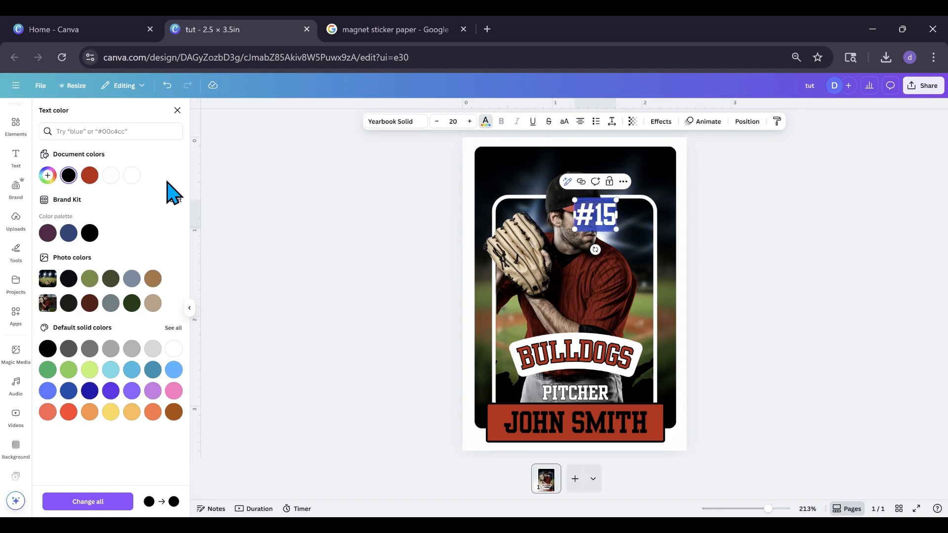
pyautogui.click(502, 185)
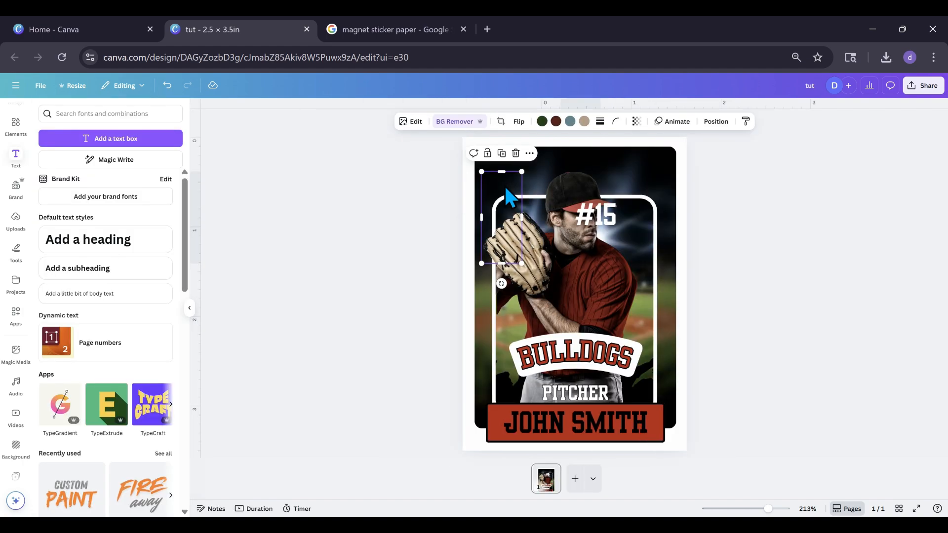
# Apply the Splice effect to the #15 text with the document's red as the effect color
pyautogui.click(599, 225)
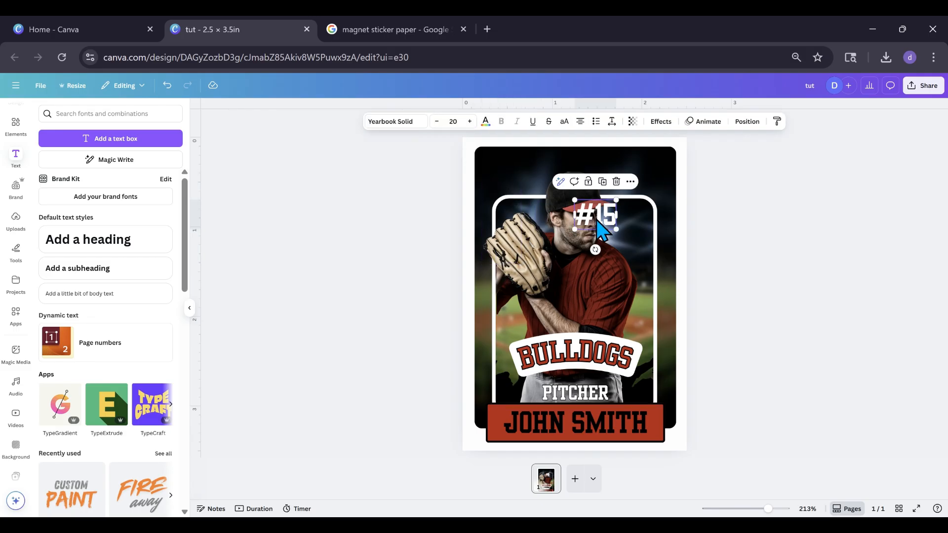
pyautogui.click(662, 124)
pyautogui.click(106, 228)
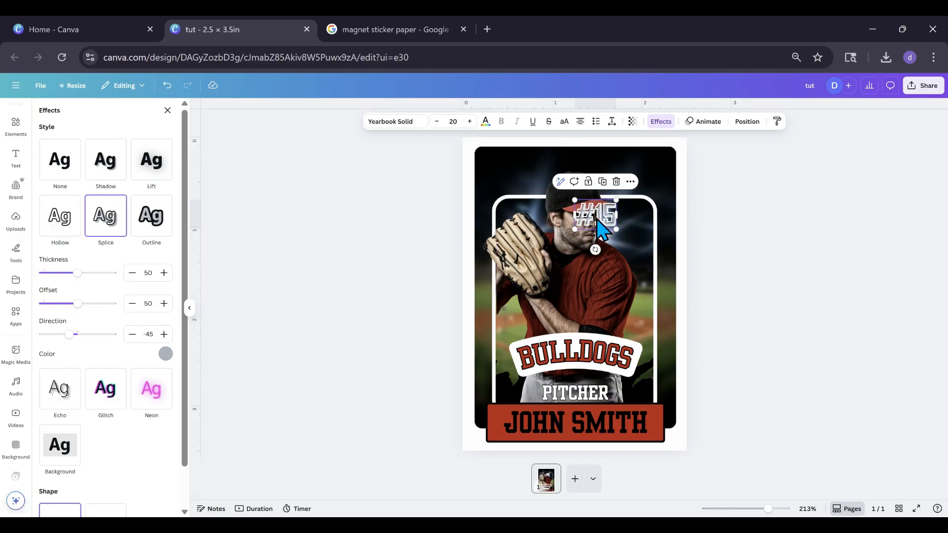
pyautogui.click(165, 354)
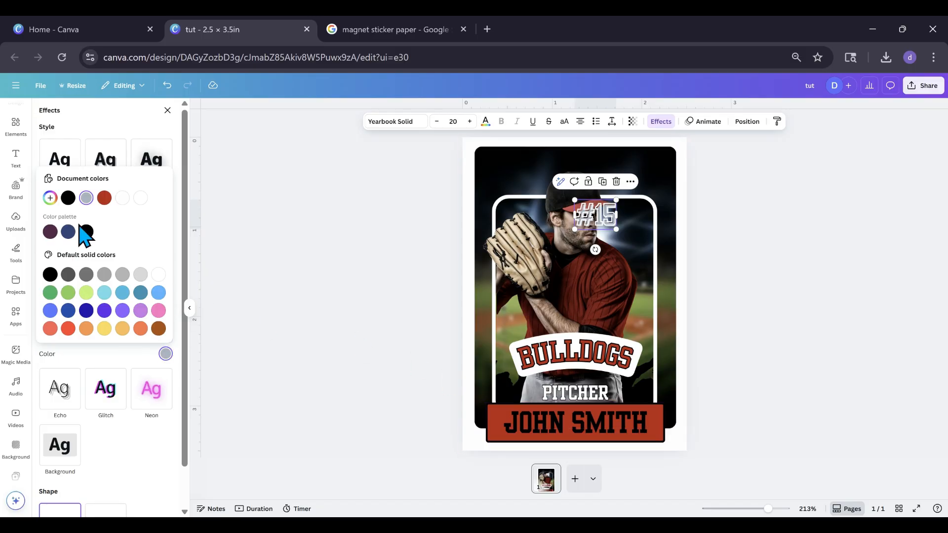
pyautogui.click(104, 199)
# Place #15 in the card's upper right corner and a matching copy reading 2025 in its upper left corner
pyautogui.moveTo(613, 217); pyautogui.dragTo(512, 175)
pyautogui.click(637, 142)
pyautogui.doubleClick(513, 175)
pyautogui.write('2025')
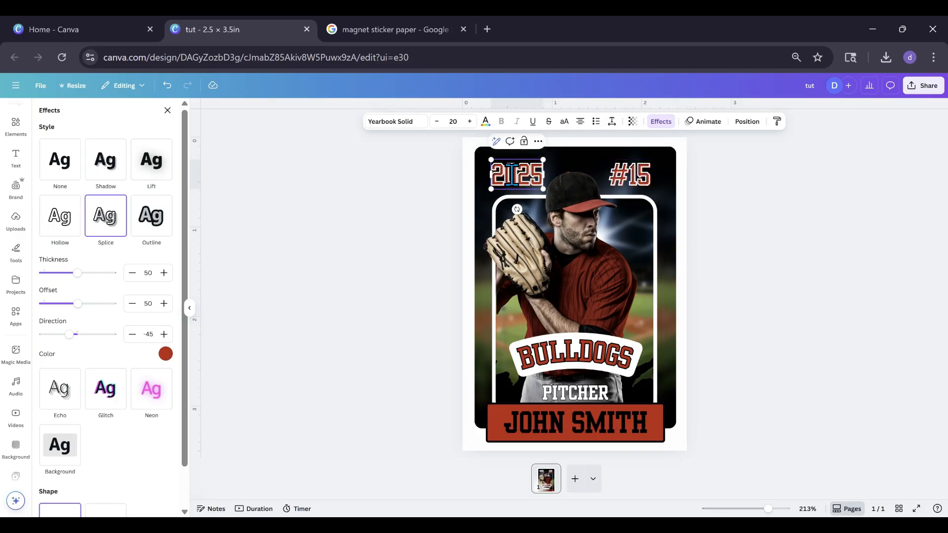
pyautogui.click(400, 233)
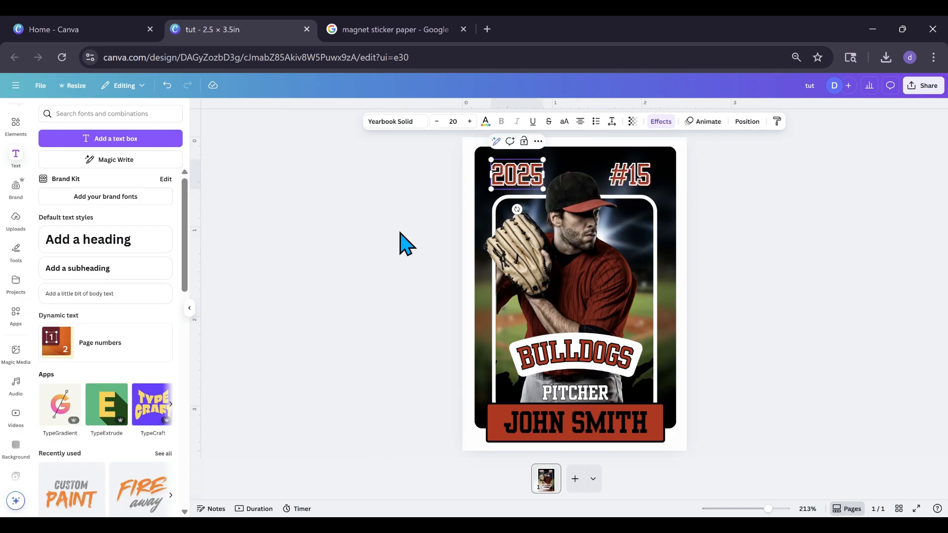
pyautogui.click(406, 244)
pyautogui.click(520, 180)
pyautogui.click(419, 291)
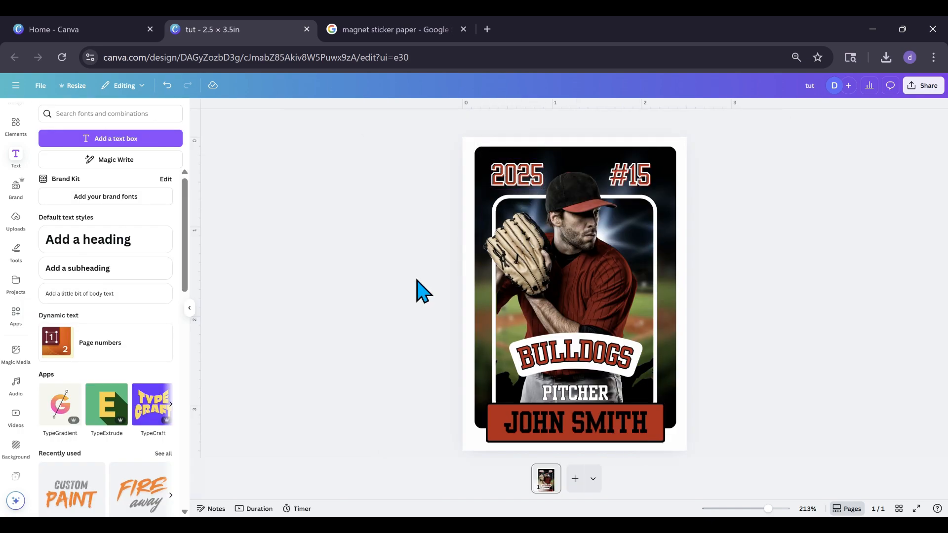
# Duplicate the player name text, move the copy over the player's chest and set its font to Amsterdam Three
pyautogui.click(556, 334)
pyautogui.click(560, 434)
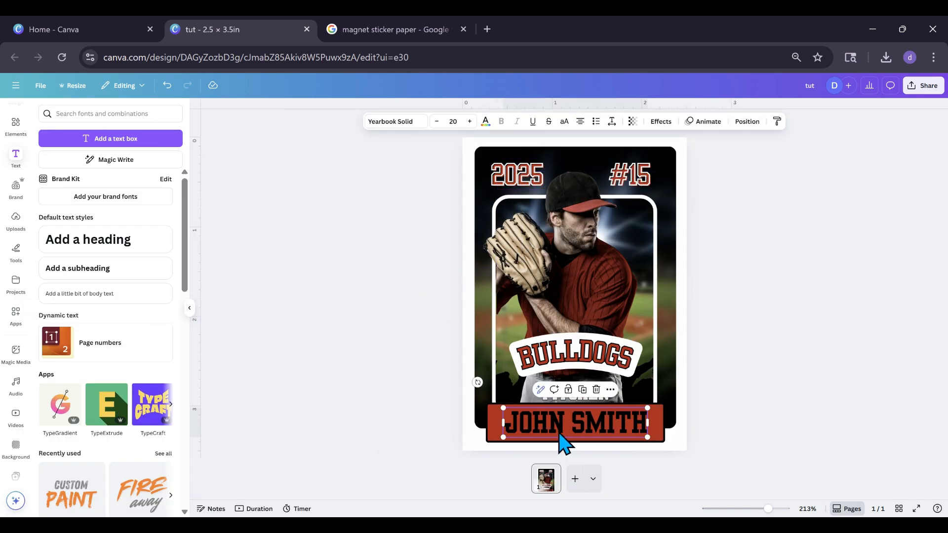
pyautogui.click(582, 391)
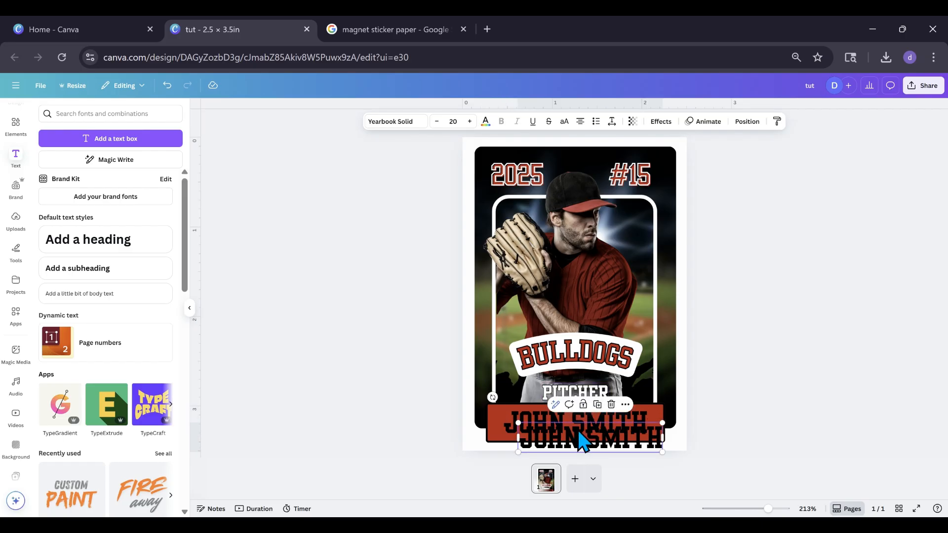
pyautogui.moveTo(583, 444); pyautogui.dragTo(567, 292)
pyautogui.click(391, 122)
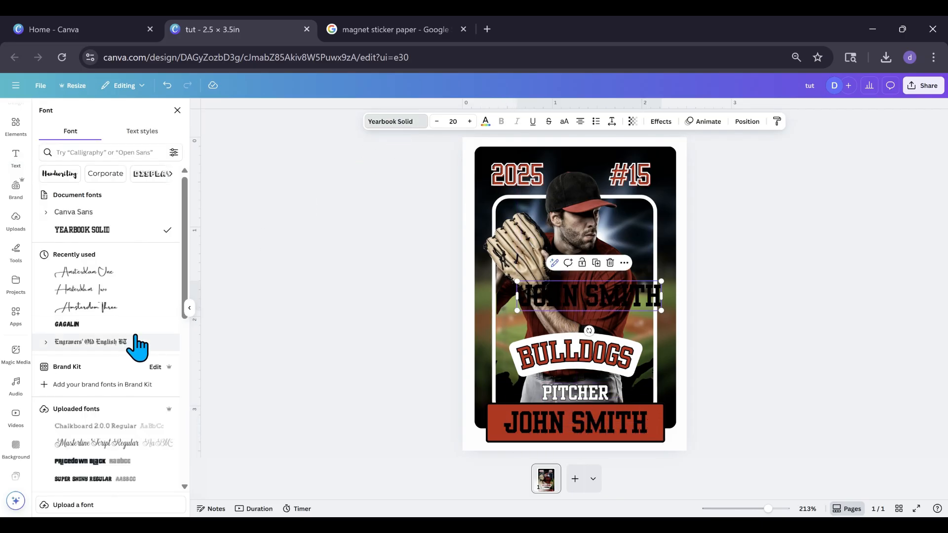
pyautogui.click(77, 307)
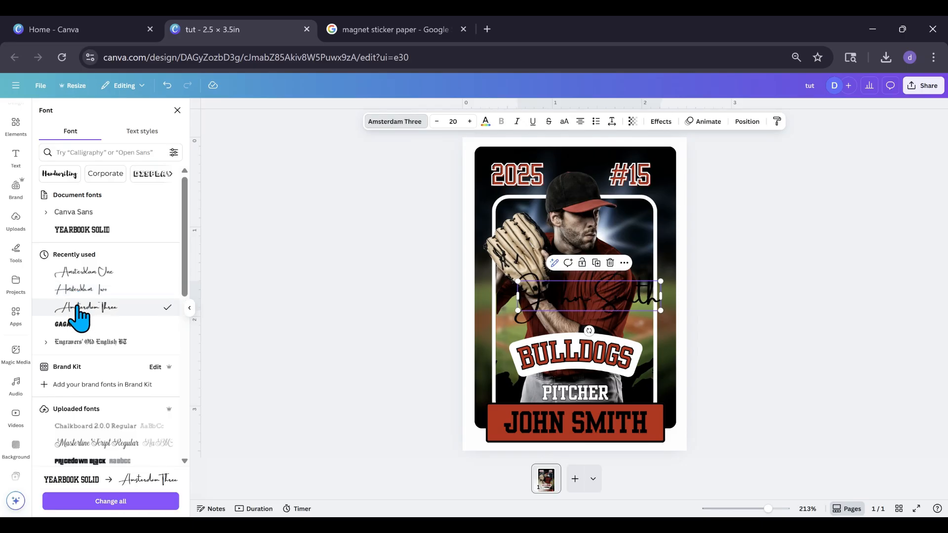
# Recolor the script name white, scale it down to font size 8.2 and place it above the right half of BULLDOGS
pyautogui.doubleClick(609, 301)
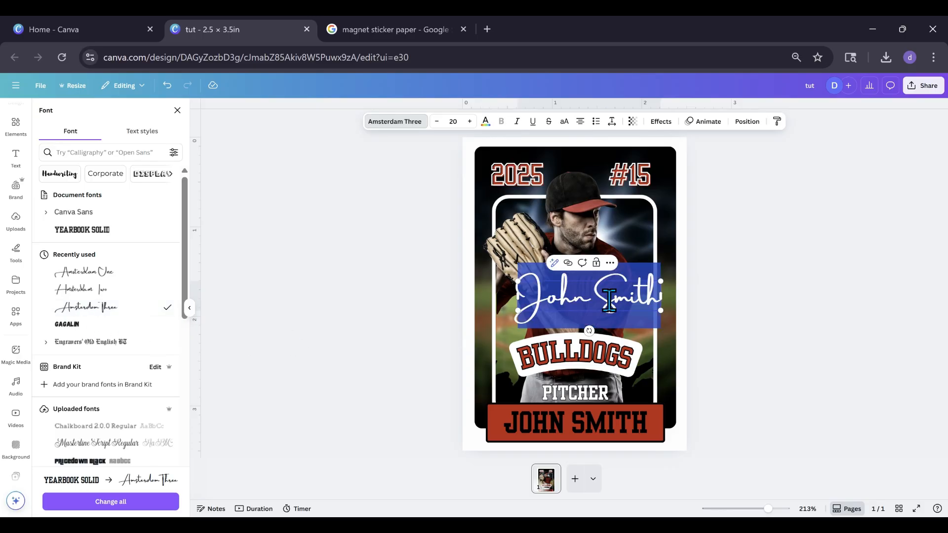
pyautogui.click(485, 121)
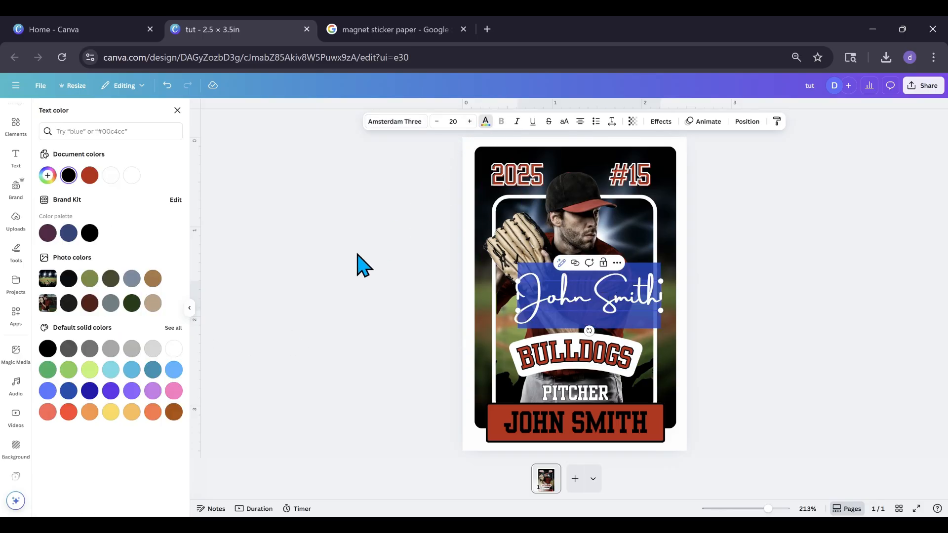
pyautogui.click(174, 349)
pyautogui.press('Escape')
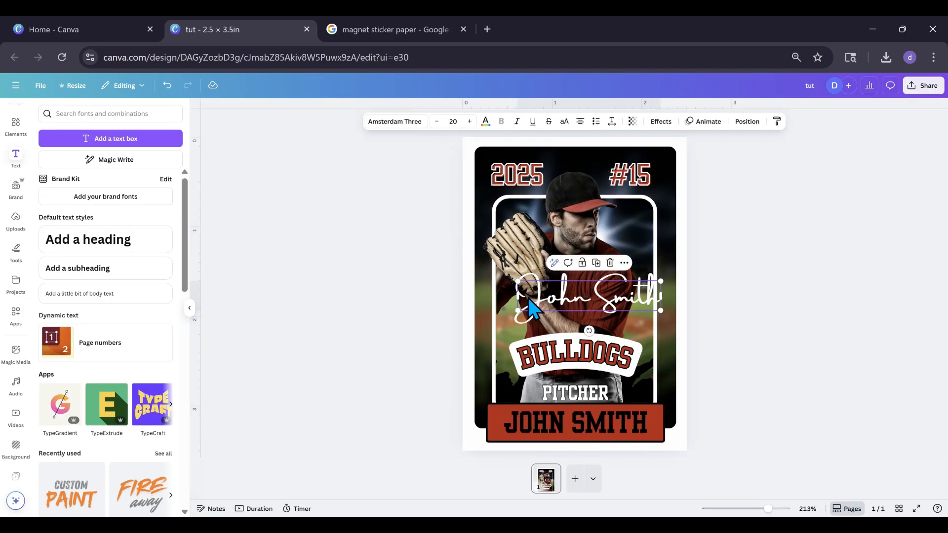
pyautogui.moveTo(518, 282); pyautogui.dragTo(621, 316)
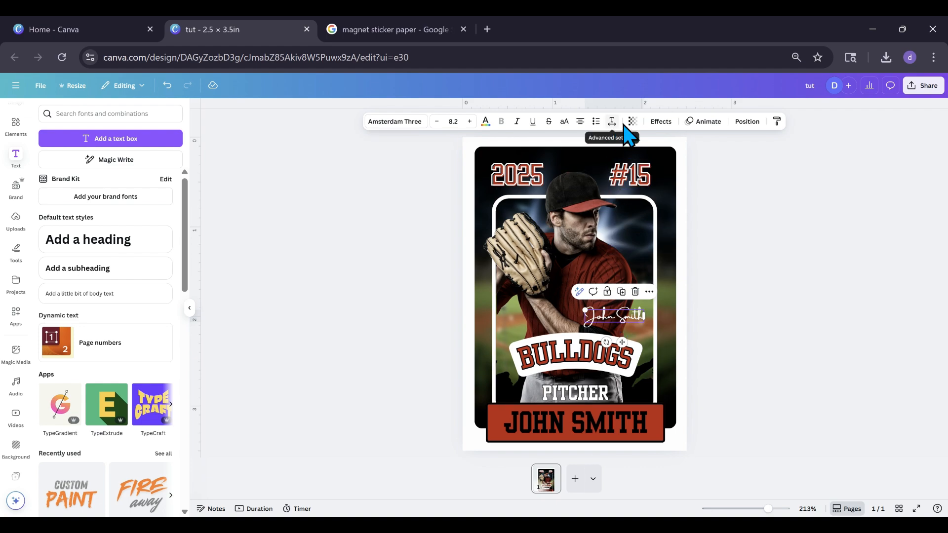
# Give the script signature a black Outline effect with thickness 26 and move it slightly up on the jersey
pyautogui.click(660, 122)
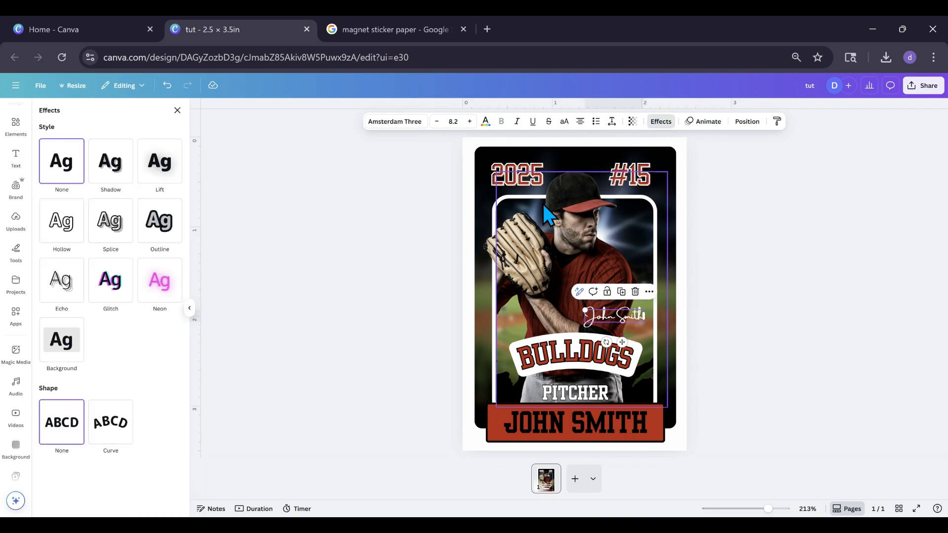
pyautogui.click(159, 225)
pyautogui.click(166, 292)
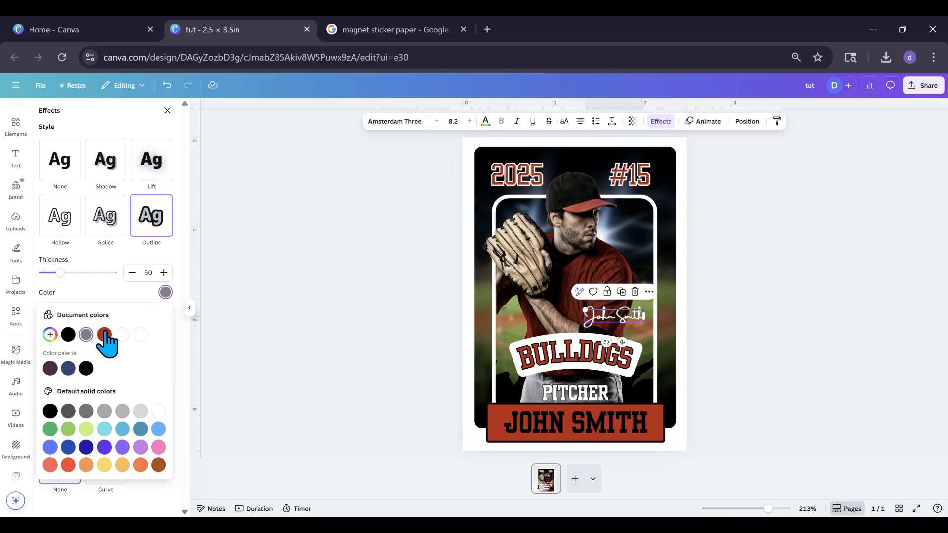
pyautogui.click(68, 334)
pyautogui.moveTo(60, 272); pyautogui.dragTo(51, 273)
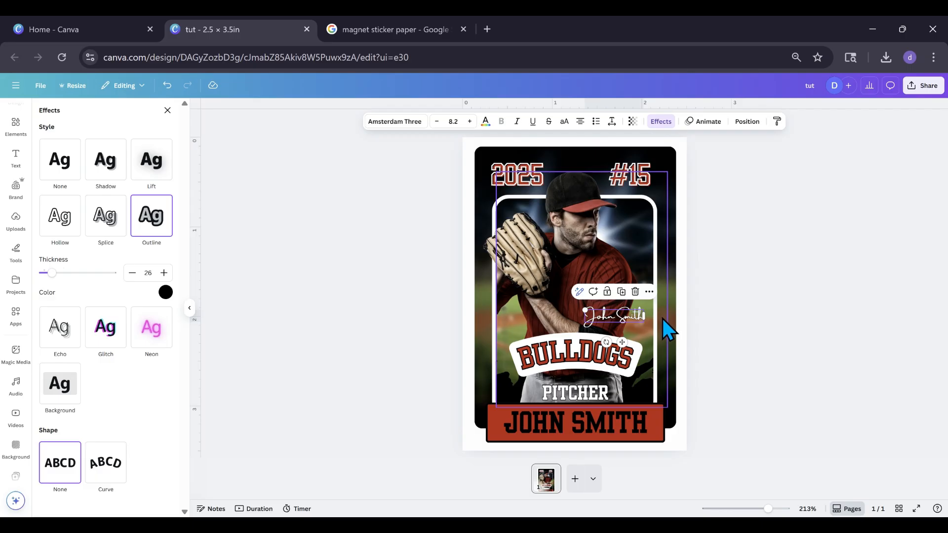
pyautogui.moveTo(620, 315)
pyautogui.mouseDown()
pyautogui.moveTo(621, 327)
pyautogui.moveTo(616, 302)
pyautogui.mouseUp()
pyautogui.click(413, 339)
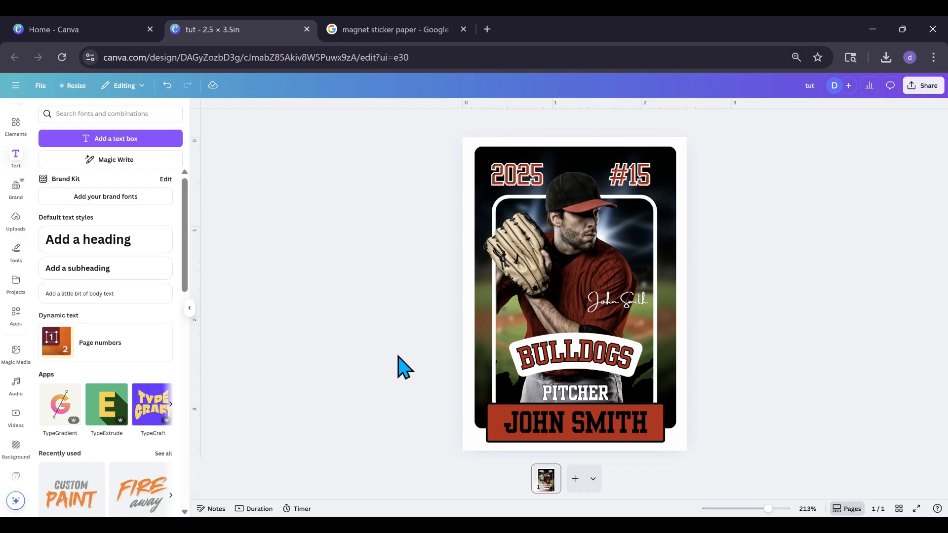
# Fine-adjust the left crop edge of the main player photo beside the glove
pyautogui.click(500, 315)
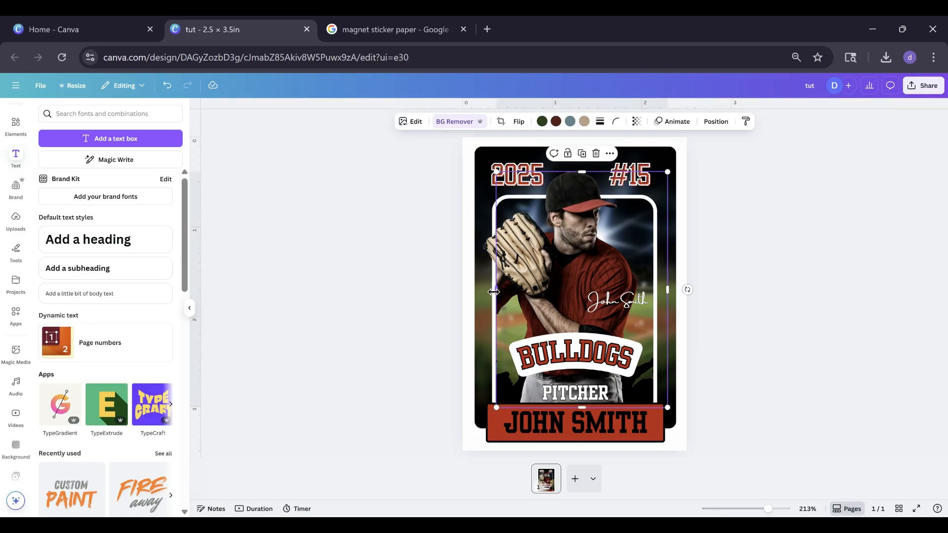
pyautogui.moveTo(493, 292); pyautogui.dragTo(494, 292)
pyautogui.click(438, 339)
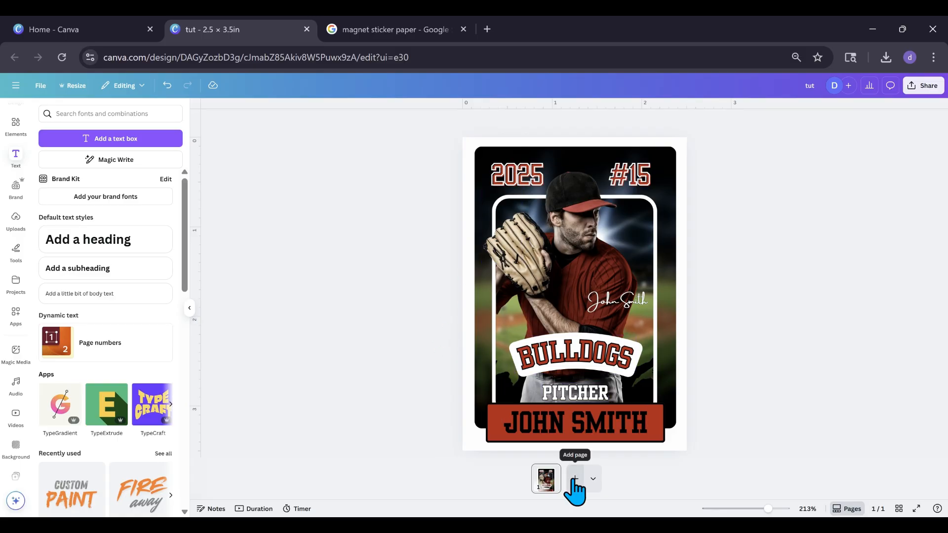
# Duplicate the card page and move the separate glove cutout off the left side of the copied card
pyautogui.click(549, 472)
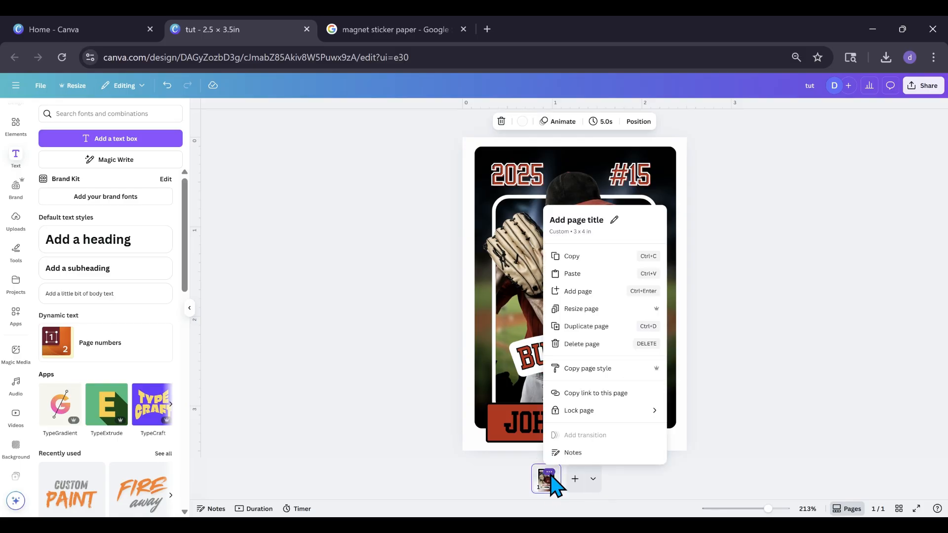
pyautogui.click(575, 326)
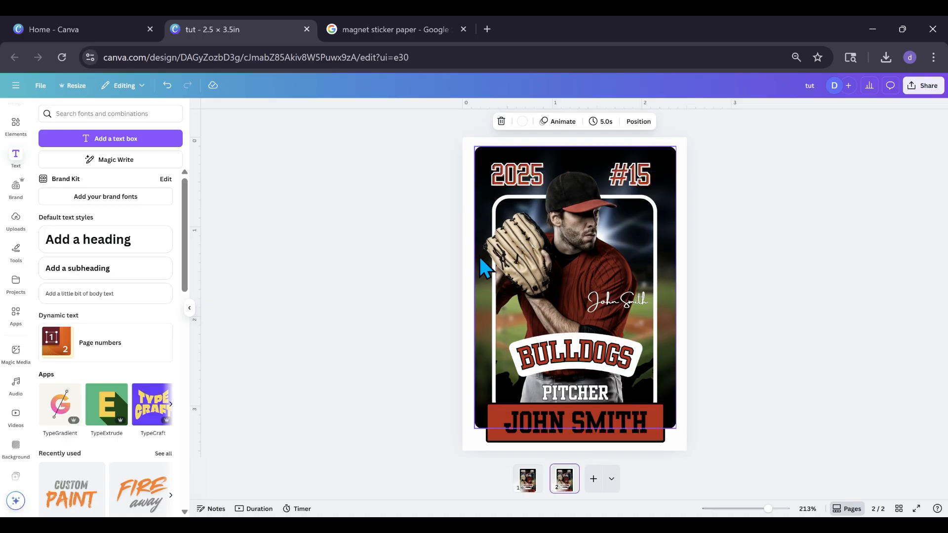
pyautogui.moveTo(490, 247); pyautogui.dragTo(351, 265)
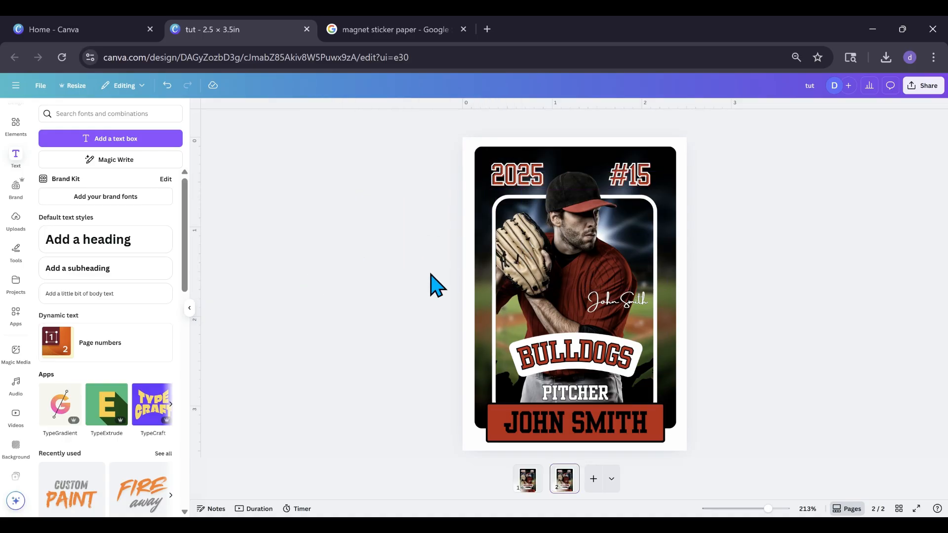
# Move the player photo to the left side of the copied card, fade it with transparency and crop its left edge to the background's edge
pyautogui.click(548, 269)
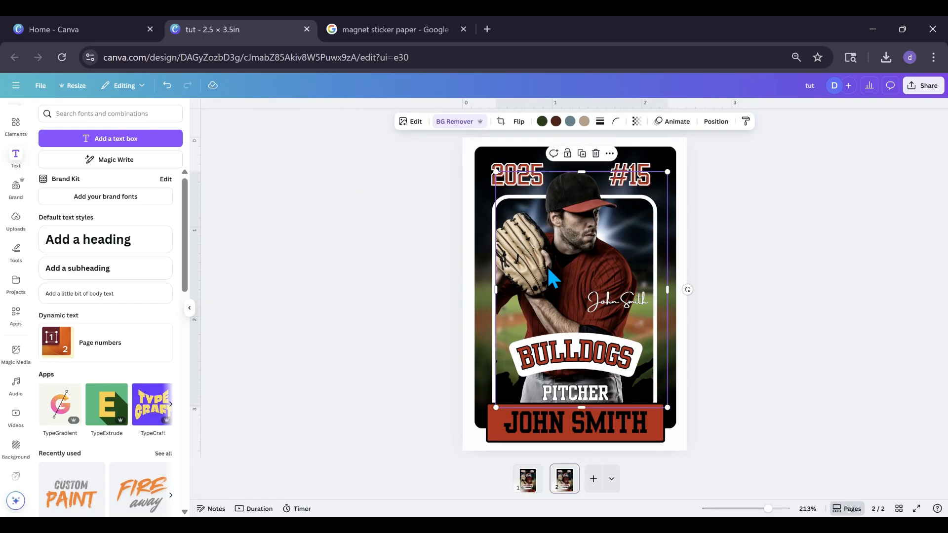
pyautogui.moveTo(548, 269); pyautogui.dragTo(467, 279)
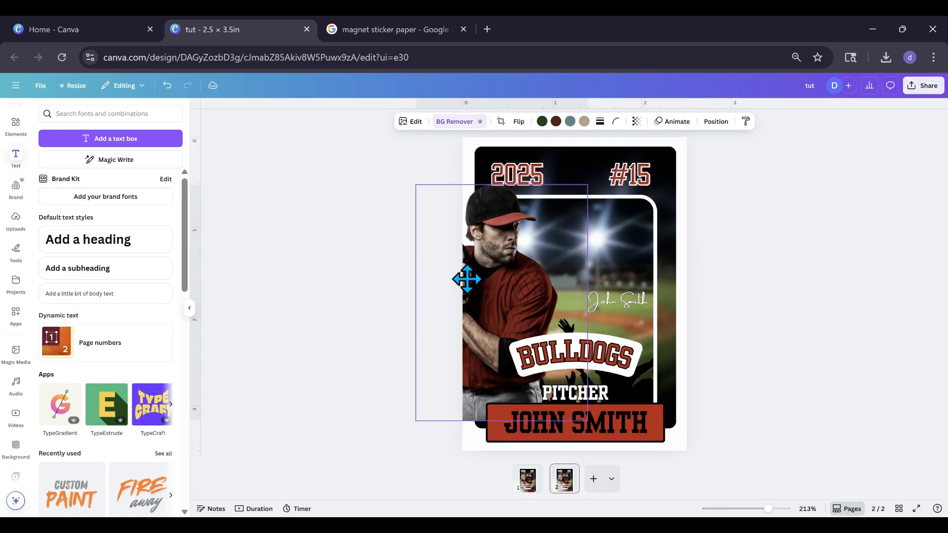
pyautogui.click(636, 122)
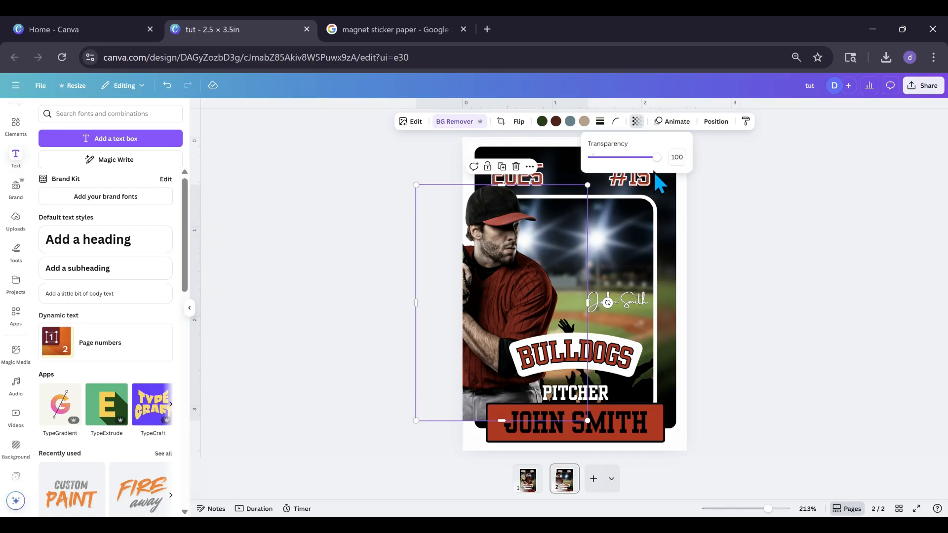
pyautogui.moveTo(657, 159); pyautogui.dragTo(606, 163)
pyautogui.moveTo(416, 303); pyautogui.dragTo(476, 307)
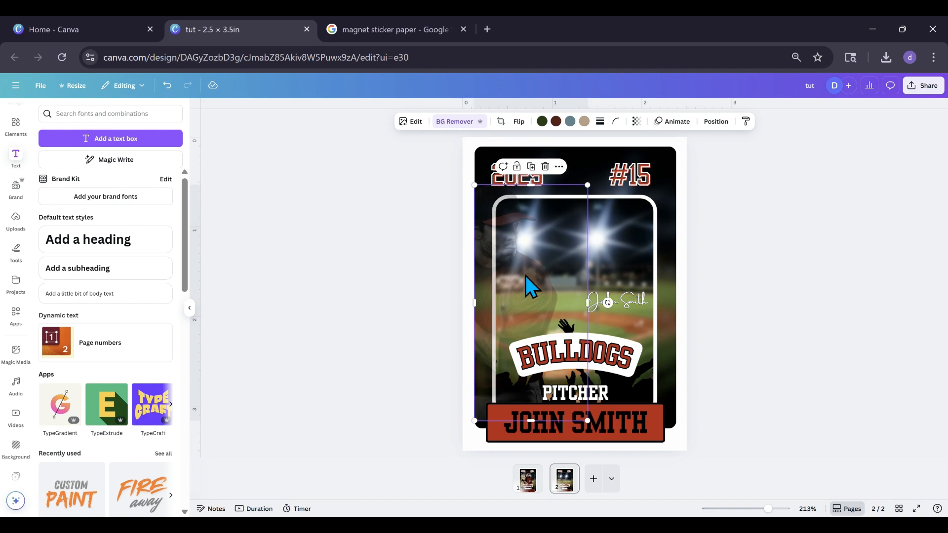
# Take the script signature off the copied card, moving it out past the right edge
pyautogui.click(639, 304)
pyautogui.moveTo(639, 304)
pyautogui.mouseDown()
pyautogui.moveTo(726, 294)
pyautogui.moveTo(698, 309)
pyautogui.moveTo(810, 311)
pyautogui.mouseUp()
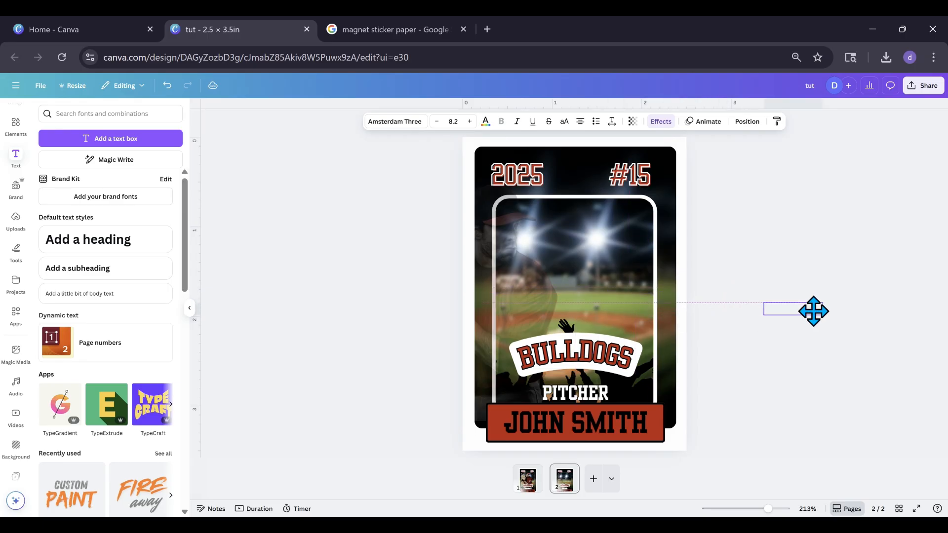
pyautogui.click(816, 321)
# Rearrange the copied card's text: BULLDOGS at the top, #15 beside PITCHER, and 2025 centred under BULLDOGS at font size 15.1
pyautogui.moveTo(615, 367); pyautogui.dragTo(648, 401)
pyautogui.moveTo(516, 176); pyautogui.dragTo(573, 220)
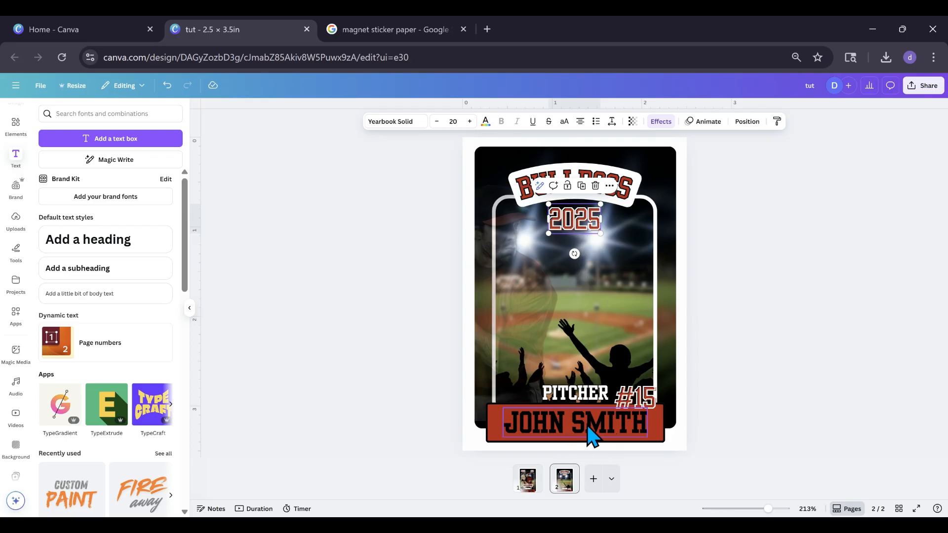
pyautogui.moveTo(598, 231); pyautogui.dragTo(576, 215)
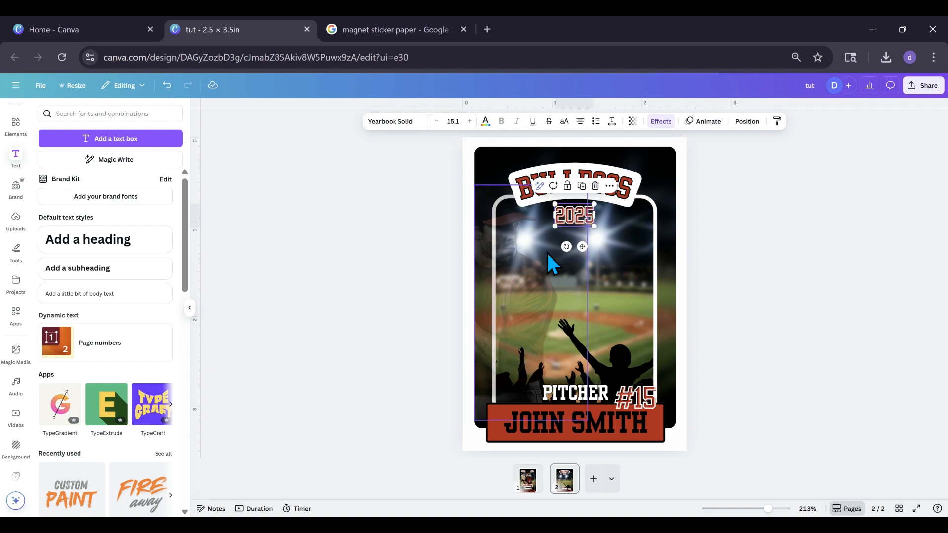
# Add a third page and apply the Bulldogs card-back page with the games list from the baseball card v2 project
pyautogui.click(591, 478)
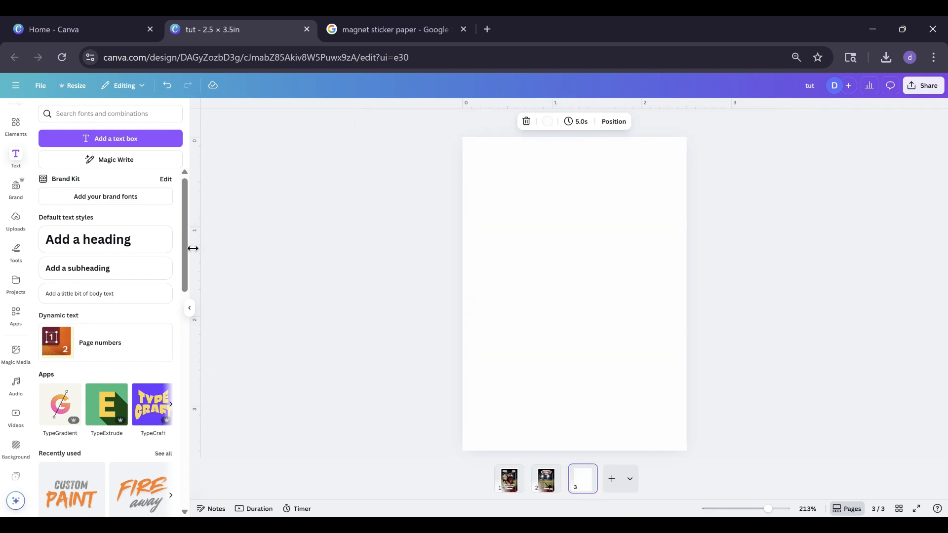
pyautogui.click(12, 293)
pyautogui.scroll(-1, 53, 445)
pyautogui.click(53, 457)
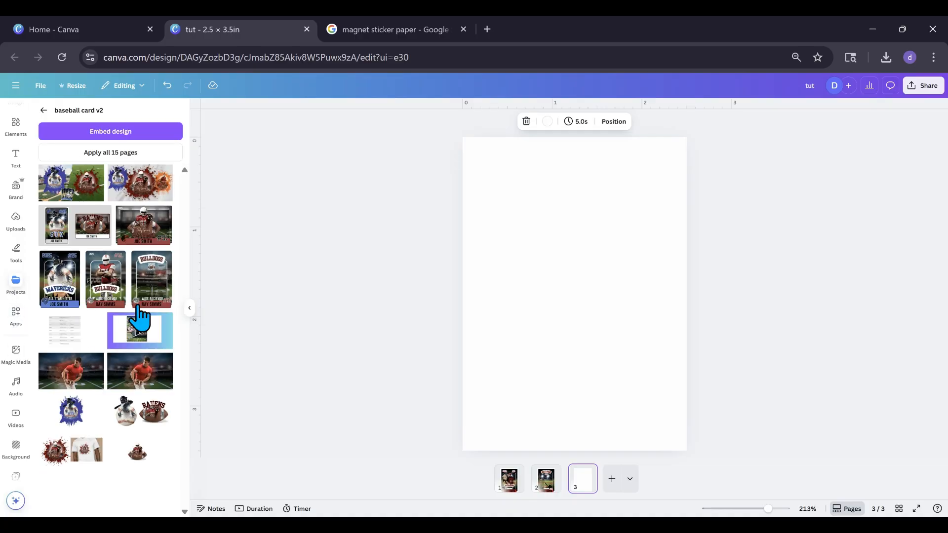
pyautogui.click(145, 301)
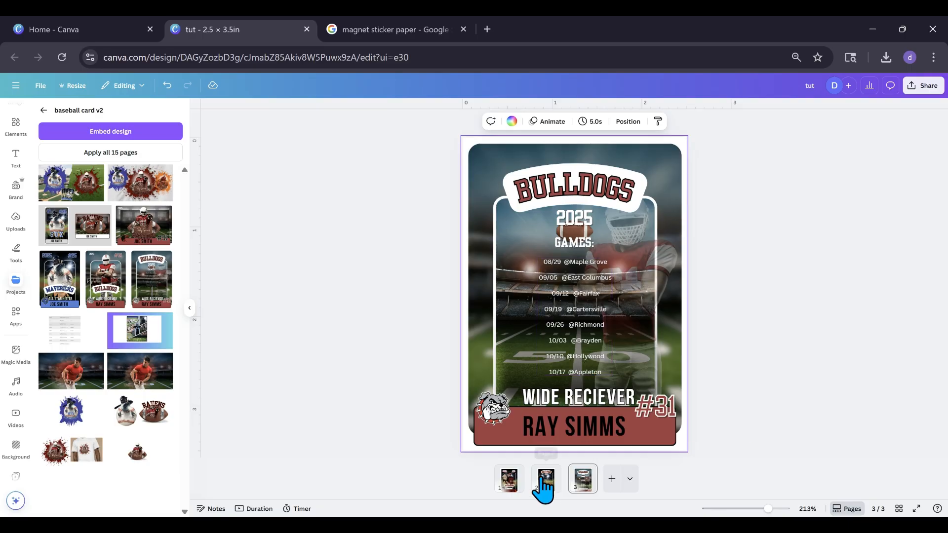
# Download only the front card on page 1 as a PNG
pyautogui.click(546, 480)
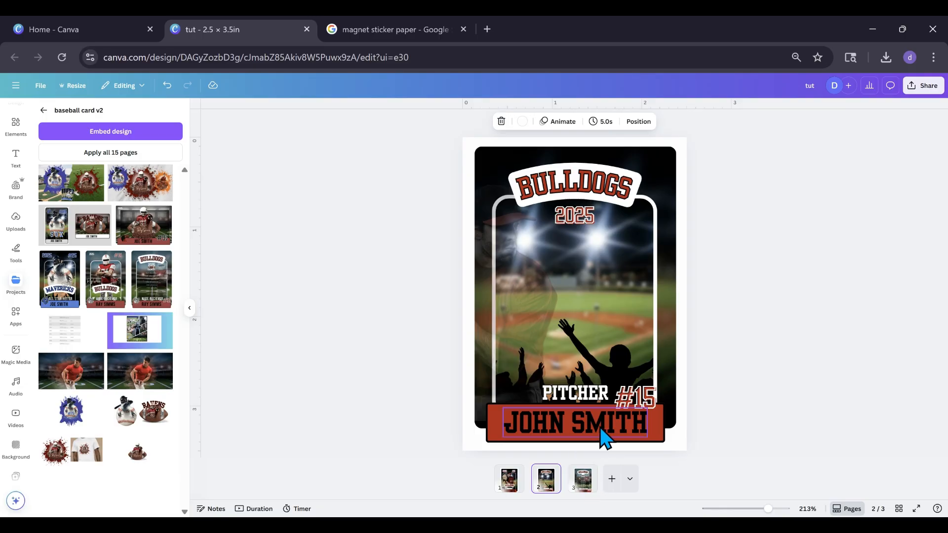
pyautogui.click(508, 492)
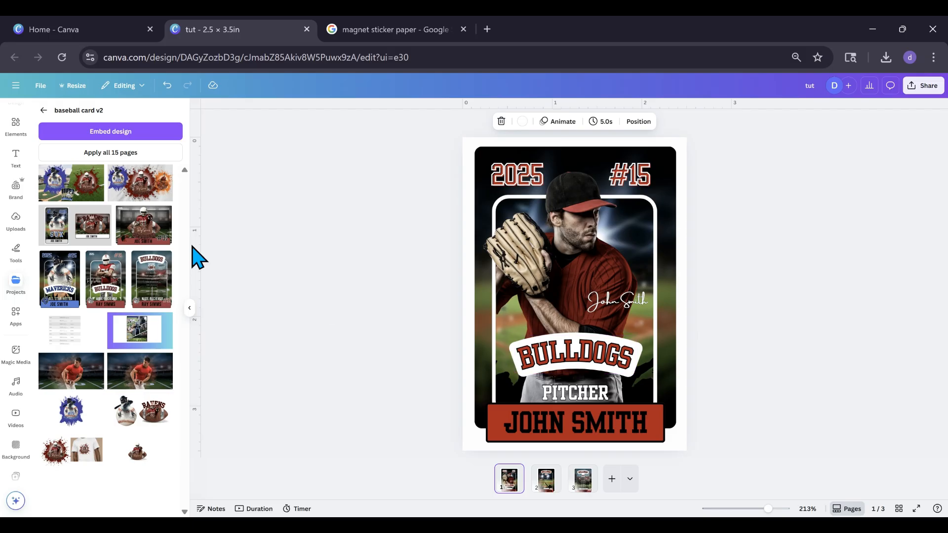
pyautogui.click(42, 85)
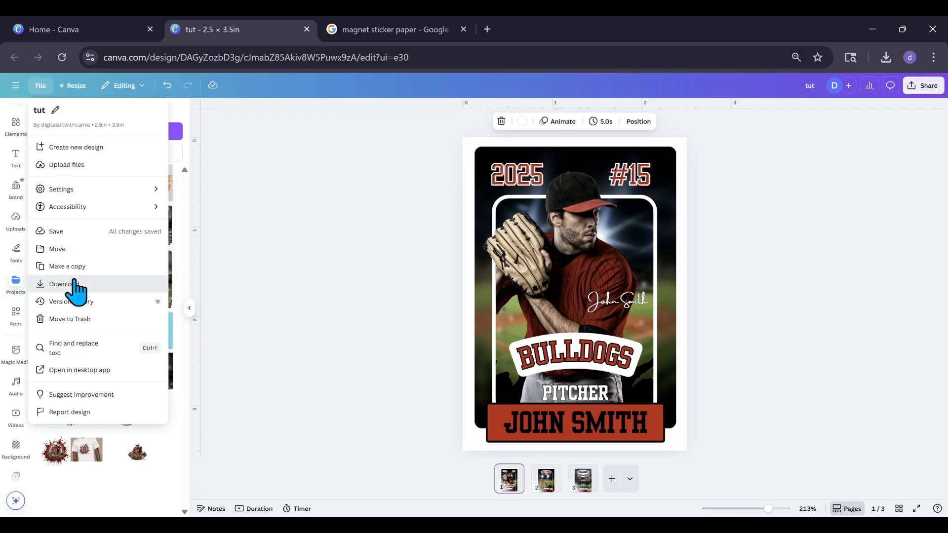
pyautogui.click(73, 282)
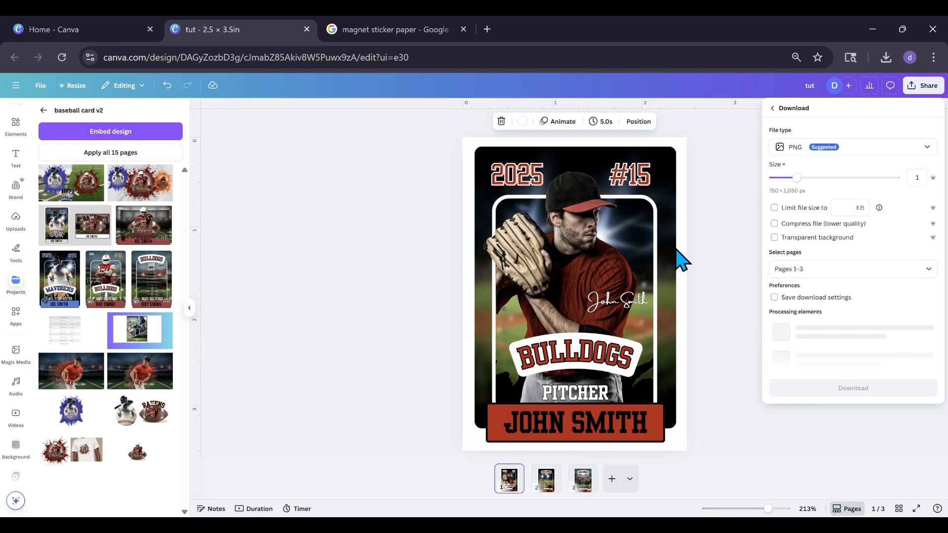
pyautogui.click(928, 271)
pyautogui.click(785, 308)
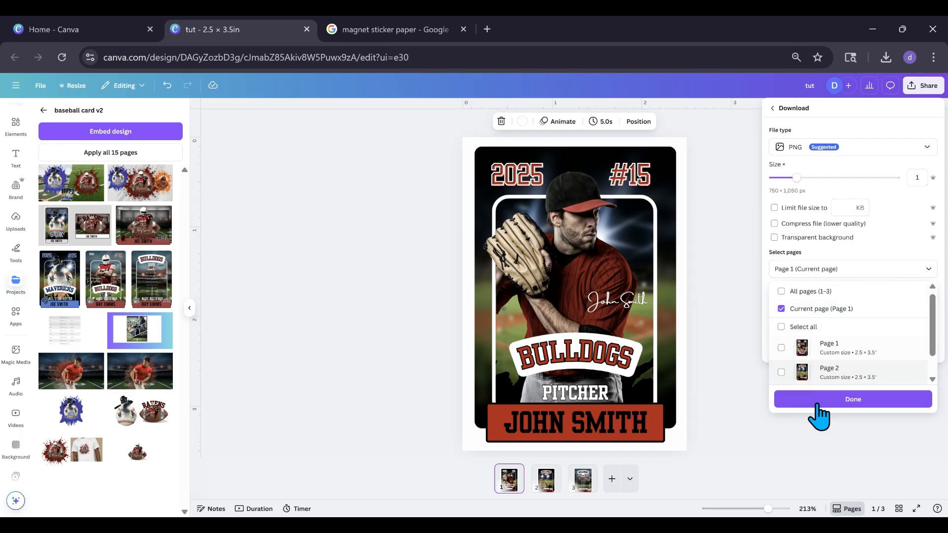
pyautogui.click(821, 401)
pyautogui.click(842, 319)
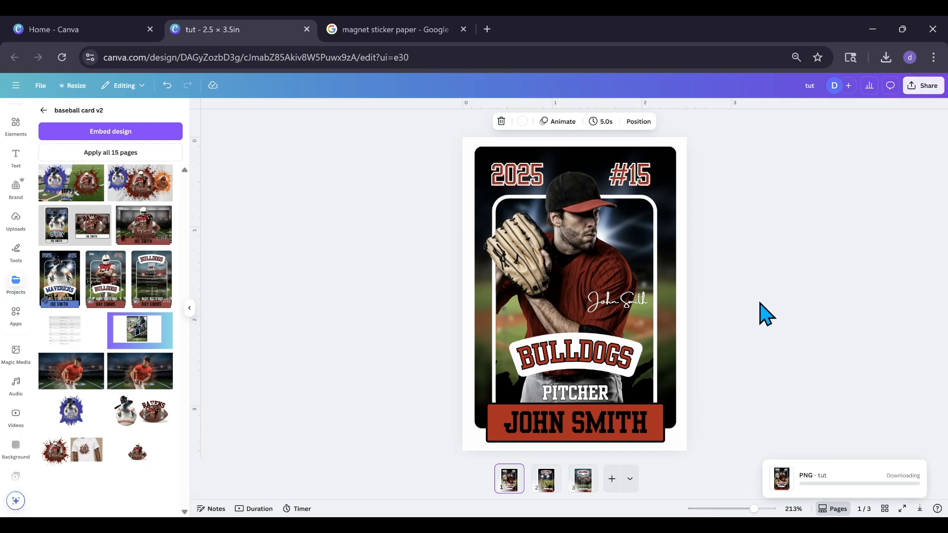
# Create a Flyer (Portrait) 8.5 × 11 in resized copy of page 3 and clear its contents to leave a blank page
pyautogui.click(588, 483)
pyautogui.click(585, 472)
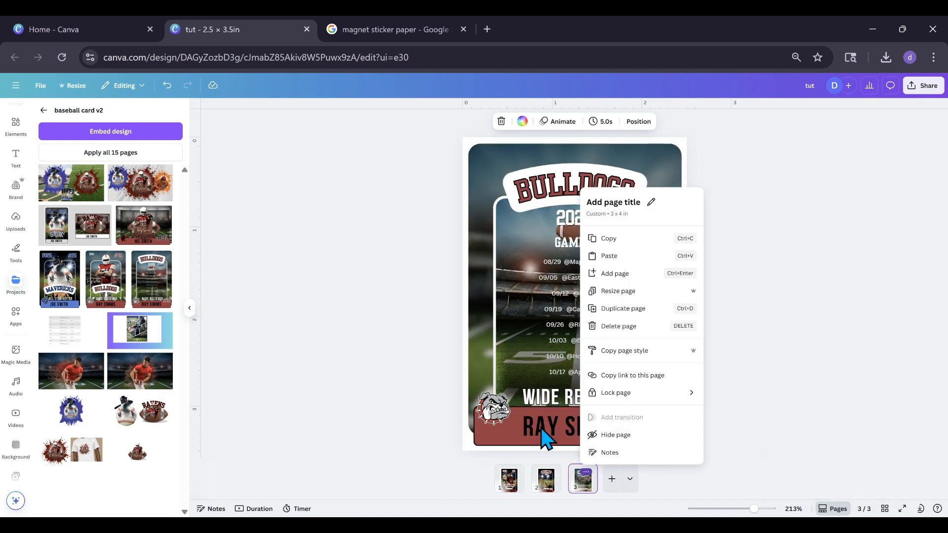
pyautogui.click(615, 296)
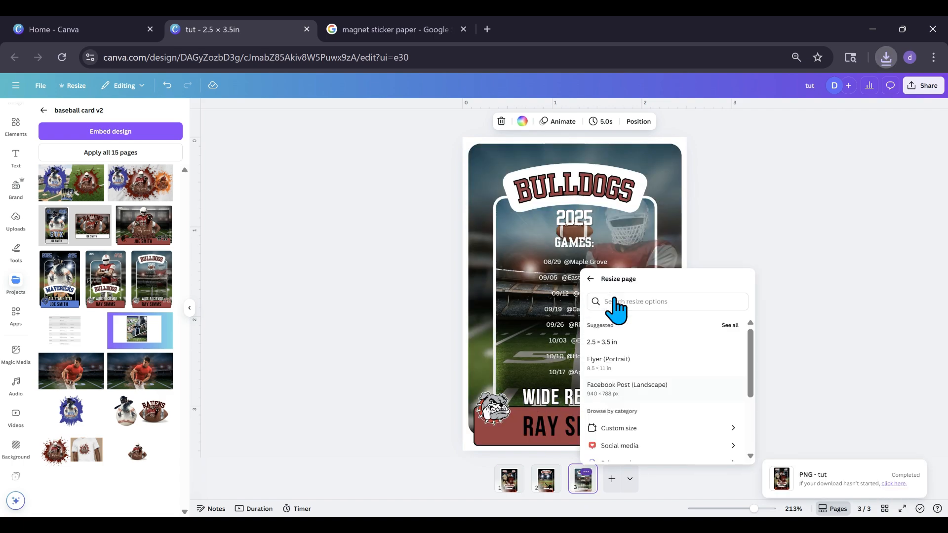
pyautogui.click(603, 369)
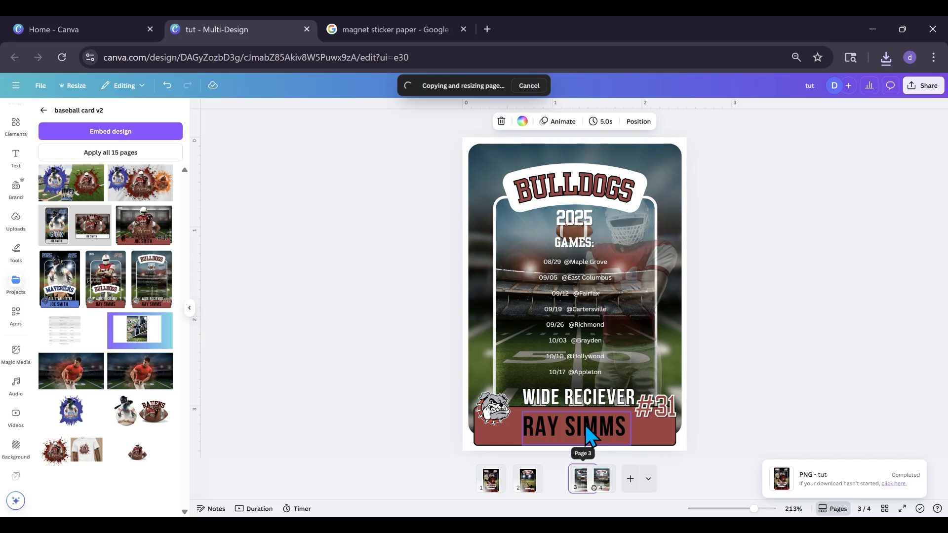
pyautogui.moveTo(464, 220); pyautogui.dragTo(790, 441)
pyautogui.moveTo(673, 385); pyautogui.dragTo(191, 324)
pyautogui.click(190, 308)
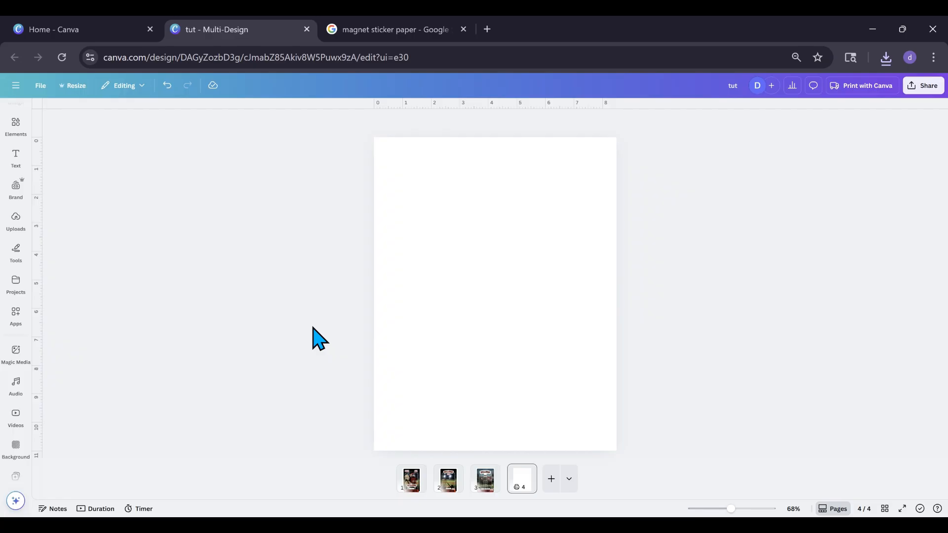
# Add a square frame from the Frames elements to the blank flyer page and shift it slightly up and left
pyautogui.click(11, 320)
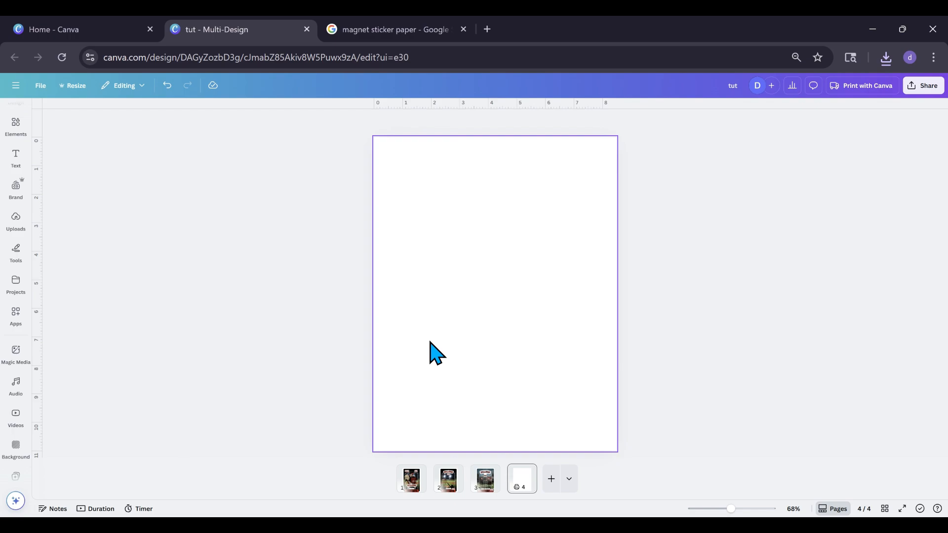
pyautogui.click(11, 323)
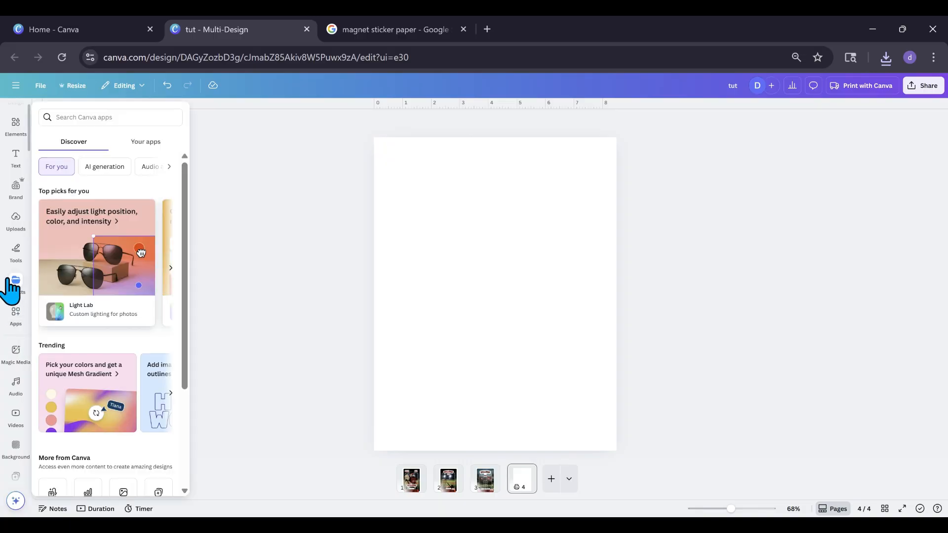
pyautogui.click(11, 290)
pyautogui.click(15, 126)
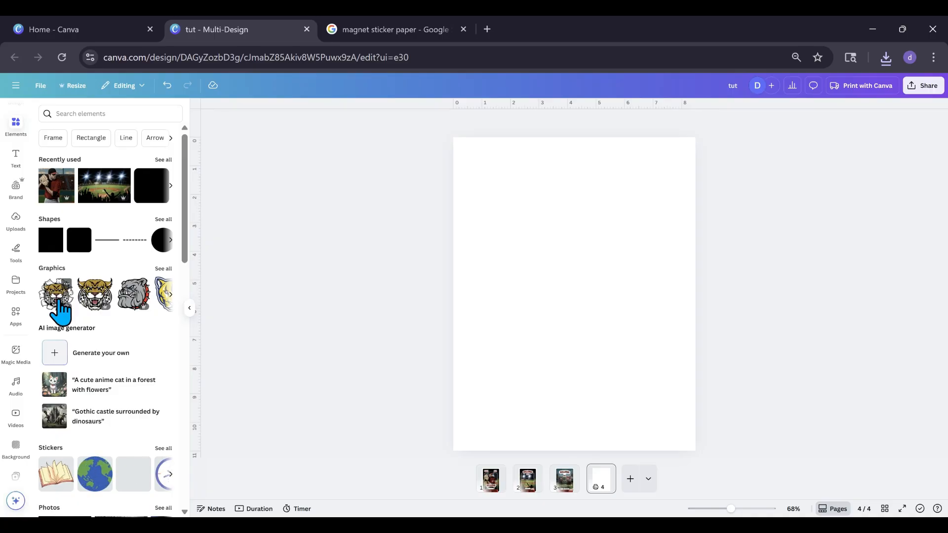
pyautogui.scroll(-9, 59, 311)
pyautogui.scroll(-5, 58, 302)
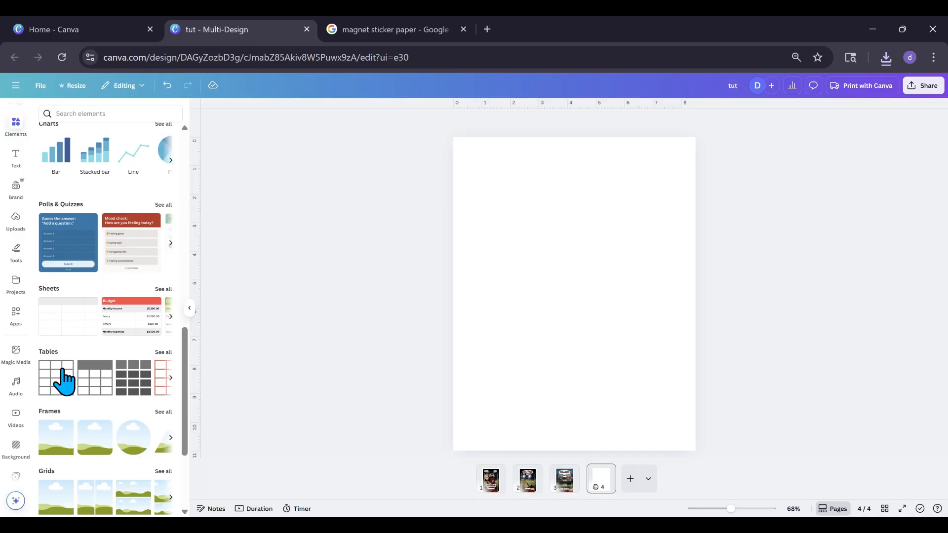
pyautogui.scroll(-2, 63, 374)
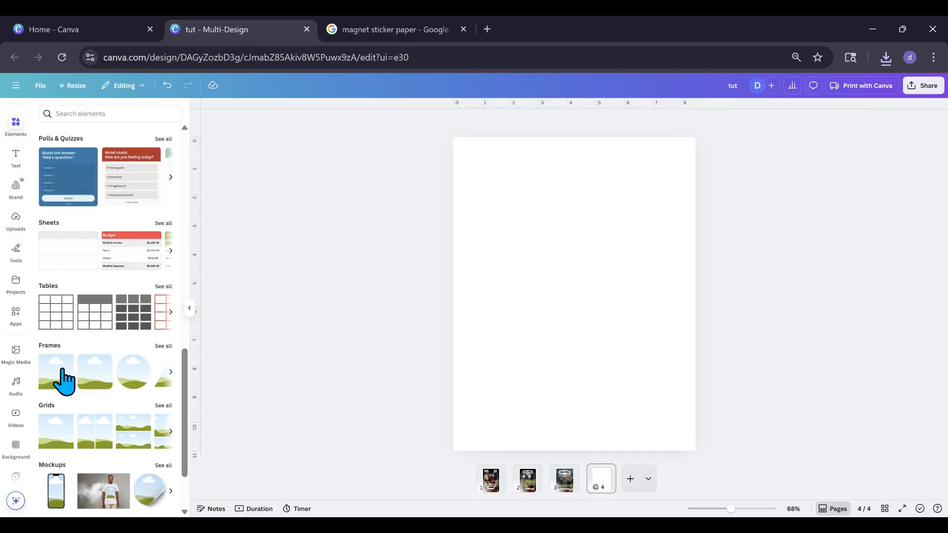
pyautogui.click(58, 390)
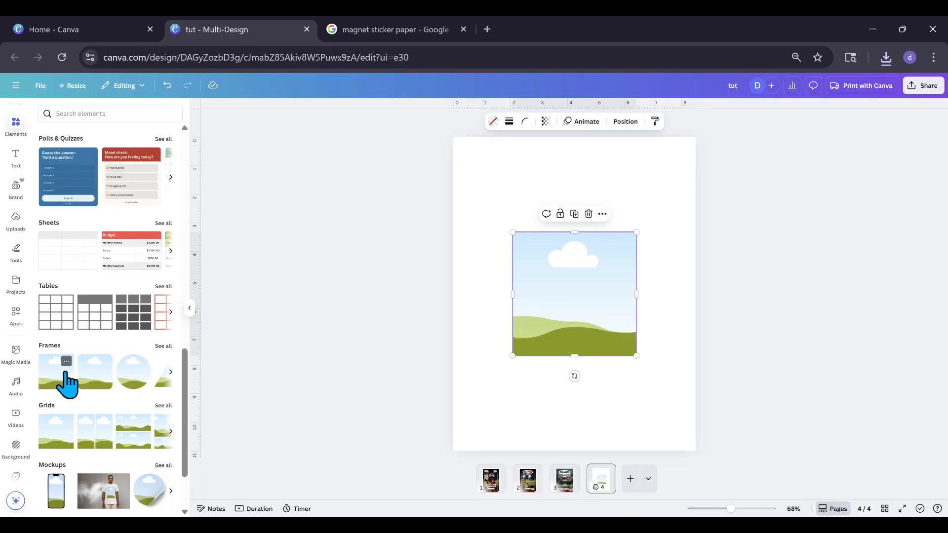
pyautogui.moveTo(560, 317); pyautogui.dragTo(540, 299)
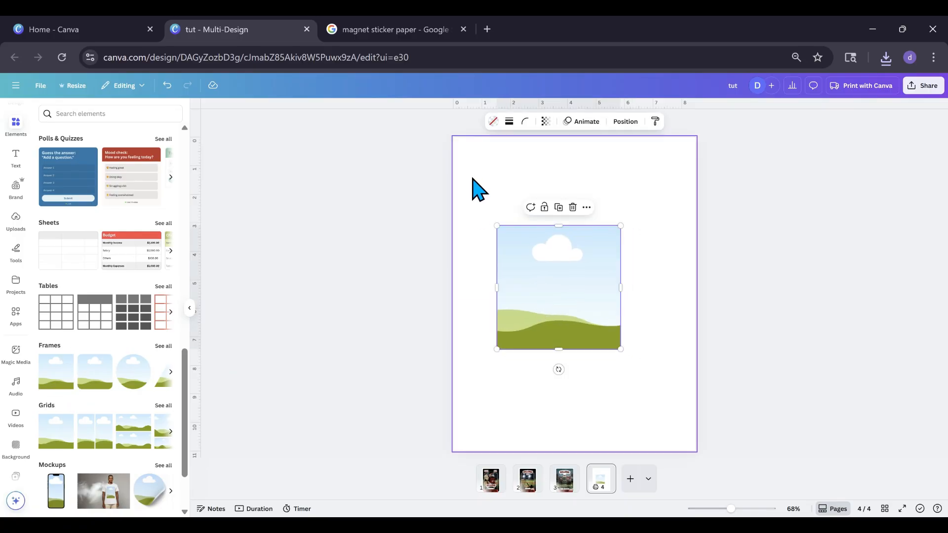
# Set the frame's width to 2.5 in and its height to 3.5 in to match the card size
pyautogui.click(627, 128)
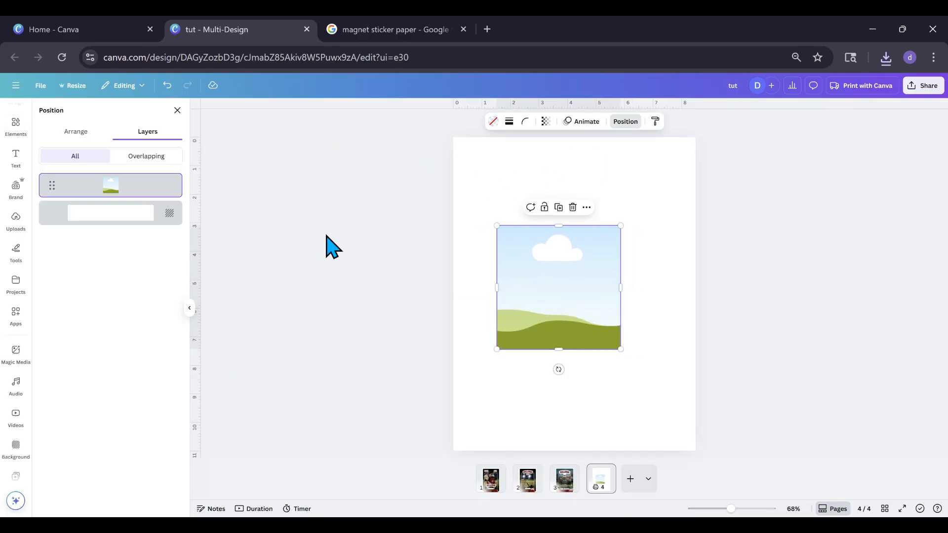
pyautogui.click(71, 132)
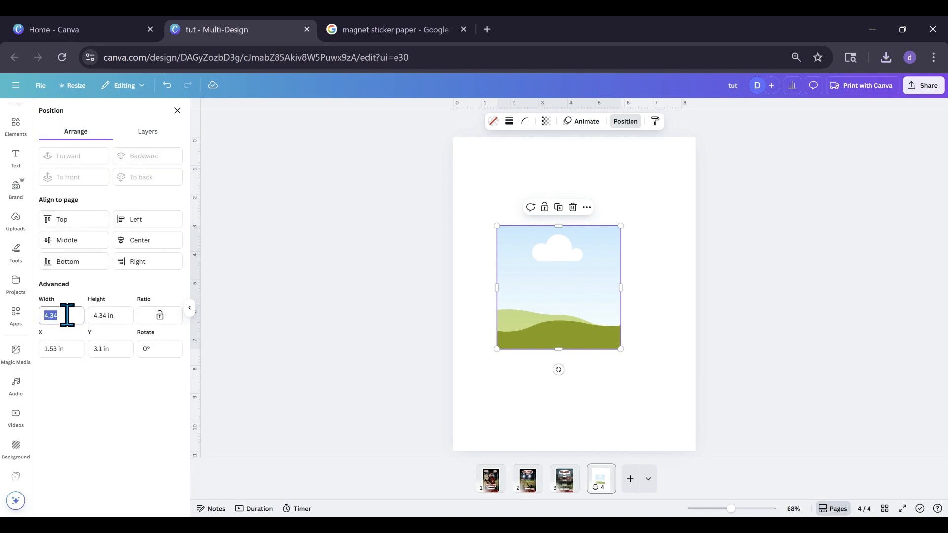
pyautogui.click(66, 315)
pyautogui.write('2.5')
pyautogui.press('Return')
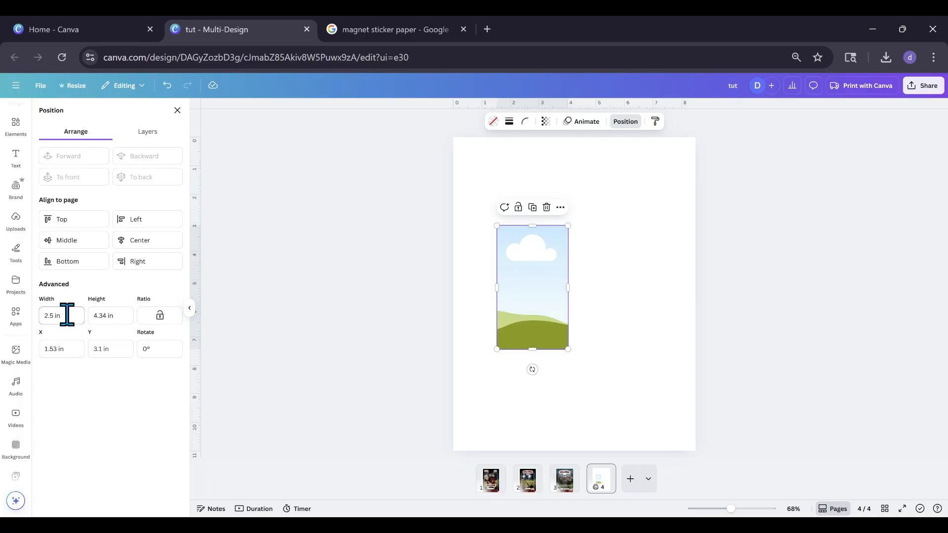
pyautogui.moveTo(123, 317); pyautogui.dragTo(91, 316)
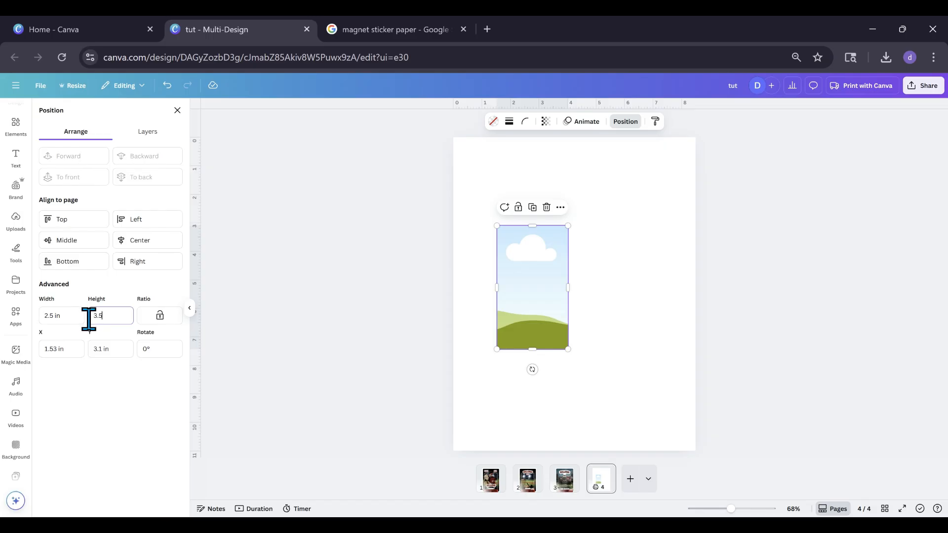
pyautogui.click(491, 479)
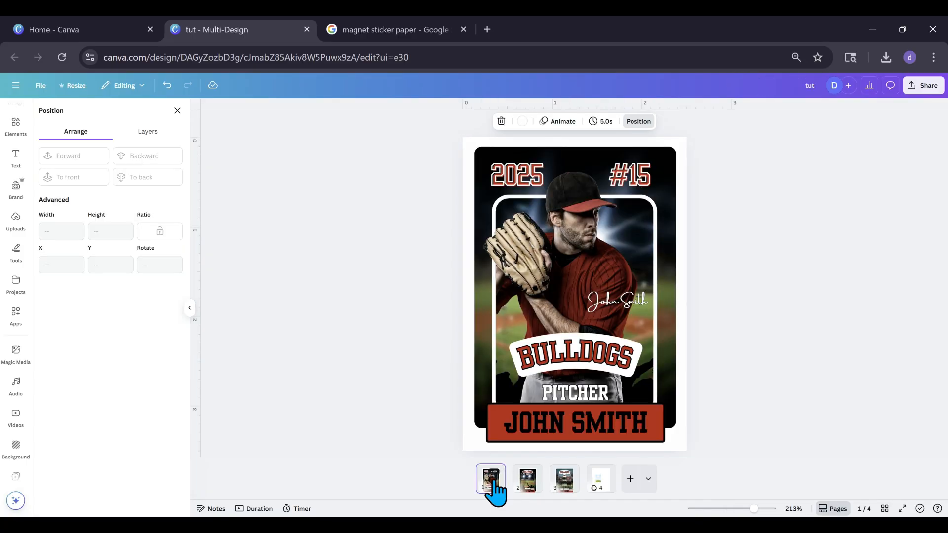
pyautogui.click(596, 481)
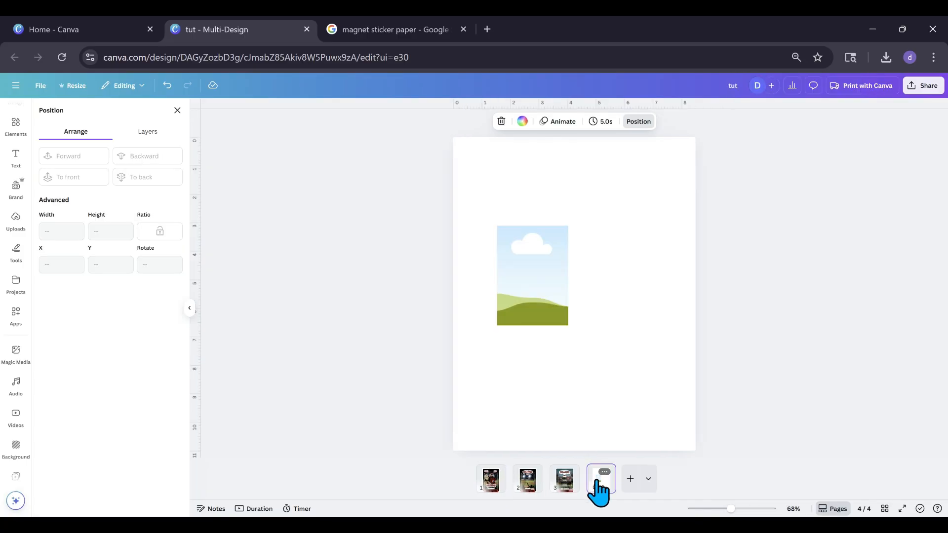
# Move the card-sized frame into the flyer page's top-left corner, at about X 0.12 in and Y 0.12 in
pyautogui.click(549, 286)
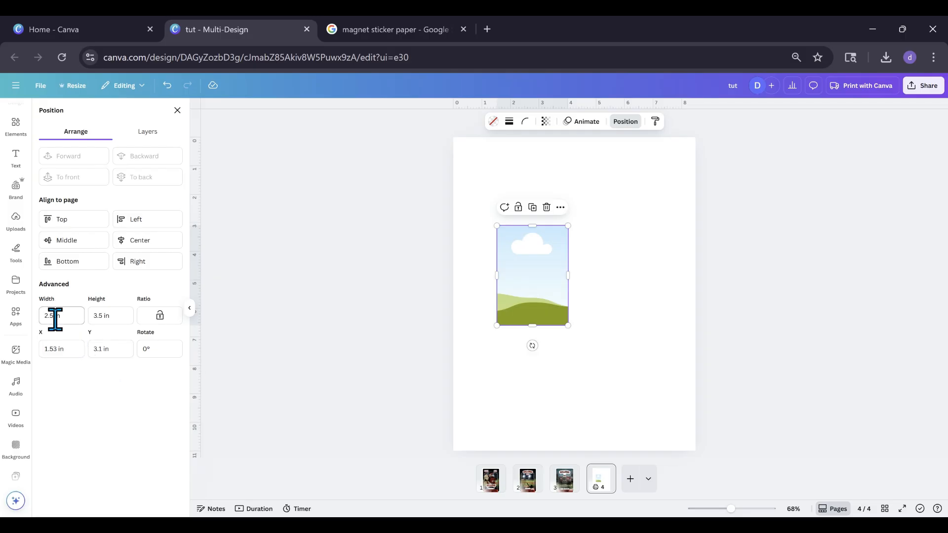
pyautogui.moveTo(518, 283); pyautogui.dragTo(479, 199)
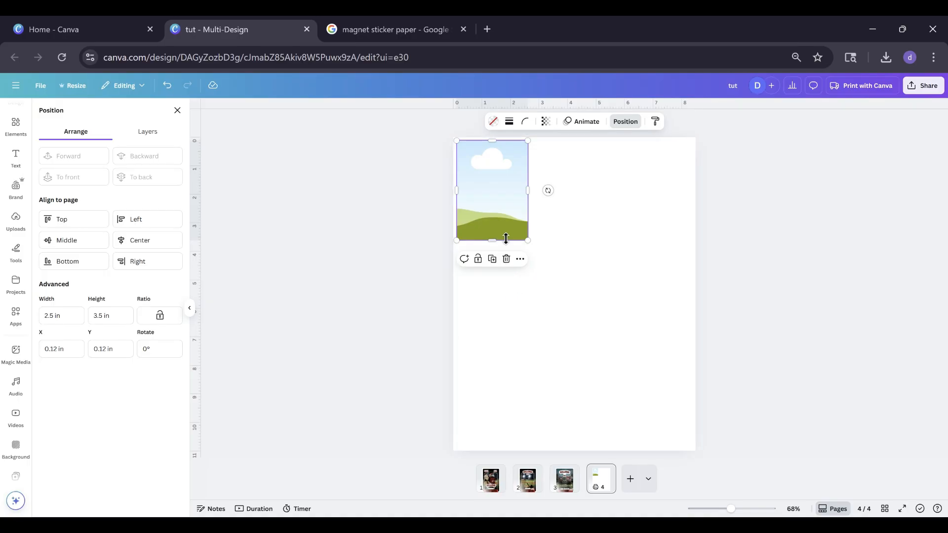
# Duplicate the card-sized frame twice to form an evenly spaced row of three, with the copies at X 2.76 in and 5.41 in
pyautogui.click(493, 259)
pyautogui.moveTo(499, 201); pyautogui.dragTo(568, 186)
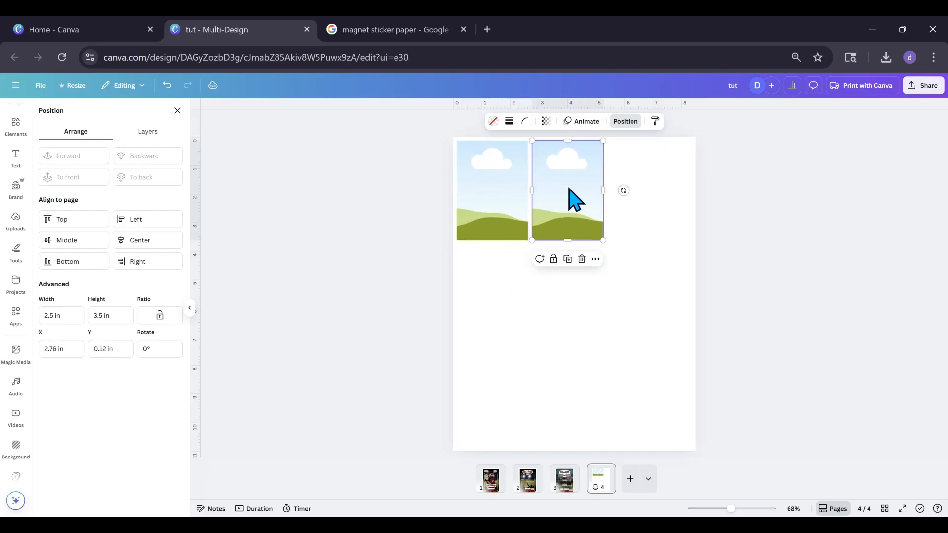
pyautogui.click(568, 259)
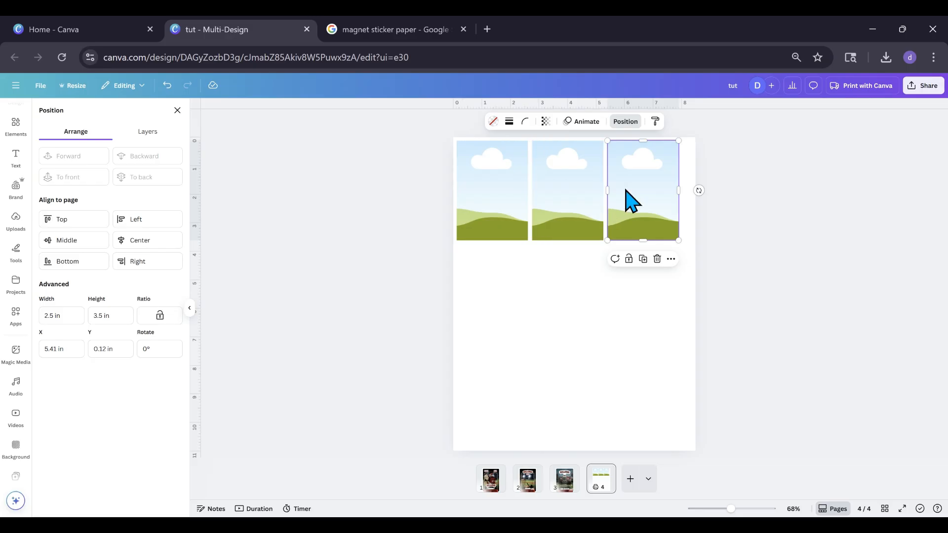
# Duplicate the row of three frames twice to build a 3 × 3 grid, with the new rows at Y 3.75 in and 7.38 in
pyautogui.moveTo(417, 212); pyautogui.dragTo(708, 203)
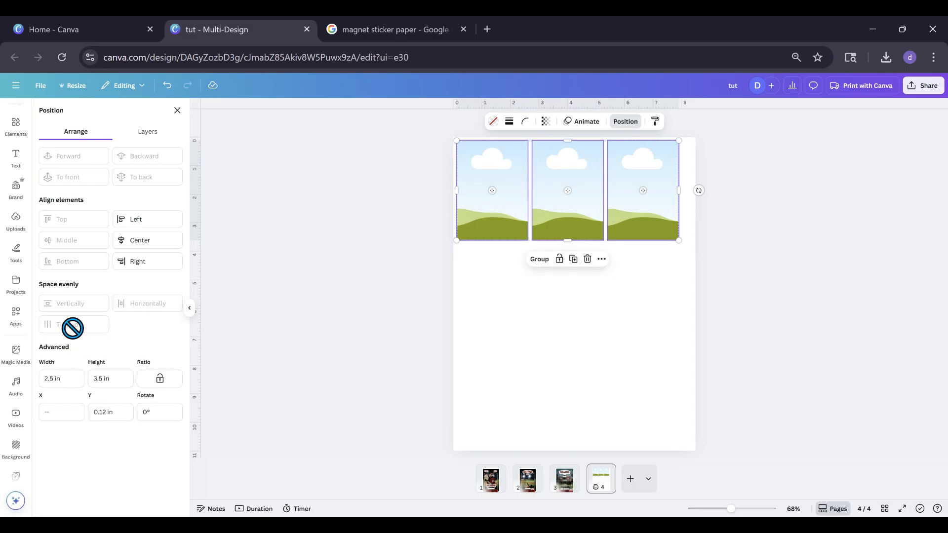
pyautogui.moveTo(576, 224); pyautogui.dragTo(567, 317)
pyautogui.click(577, 259)
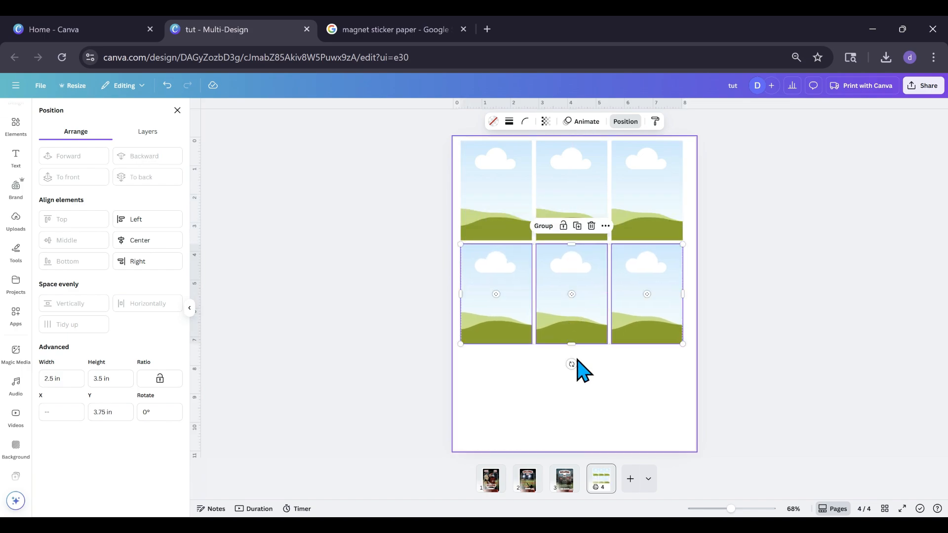
pyautogui.click(577, 226)
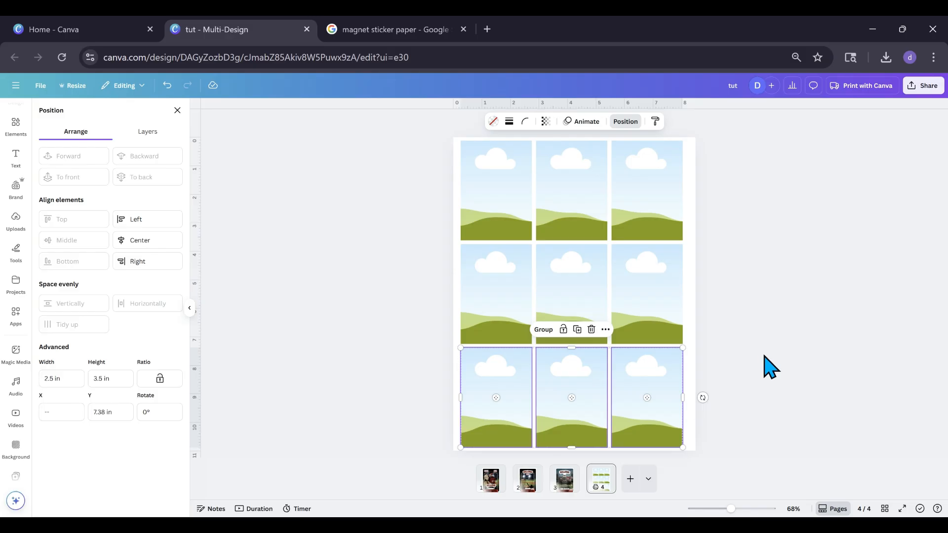
pyautogui.click(711, 390)
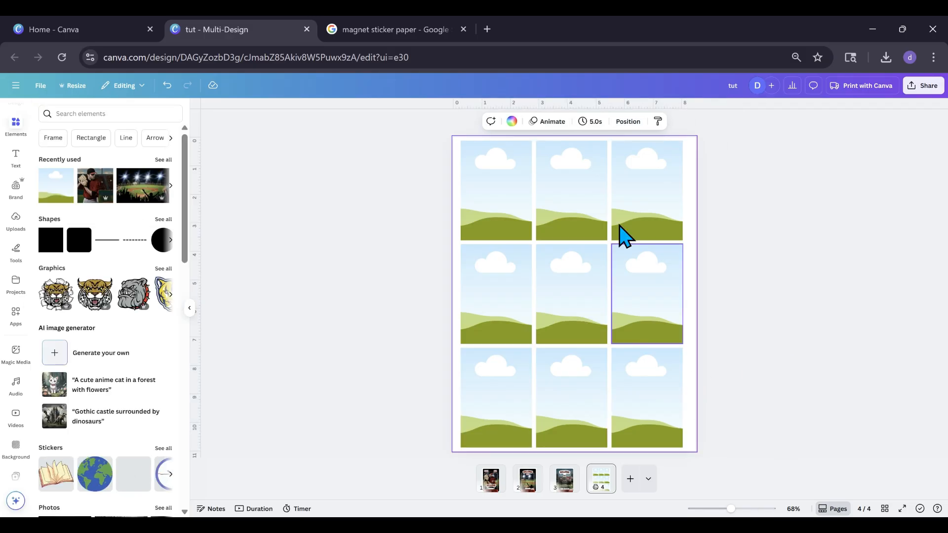
# Center the whole grid of nine frames horizontally and vertically on the flyer page
pyautogui.moveTo(378, 153); pyautogui.dragTo(742, 461)
pyautogui.moveTo(597, 328); pyautogui.dragTo(596, 317)
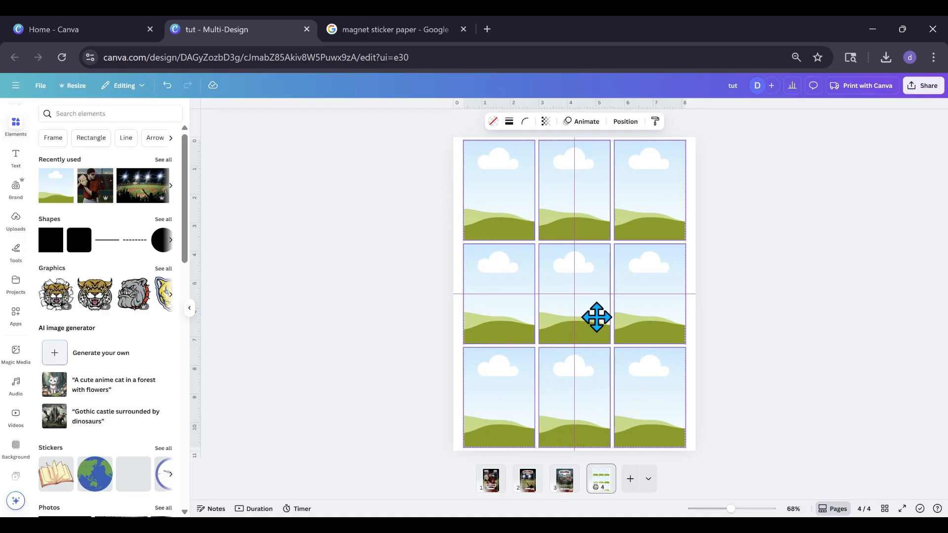
pyautogui.click(410, 343)
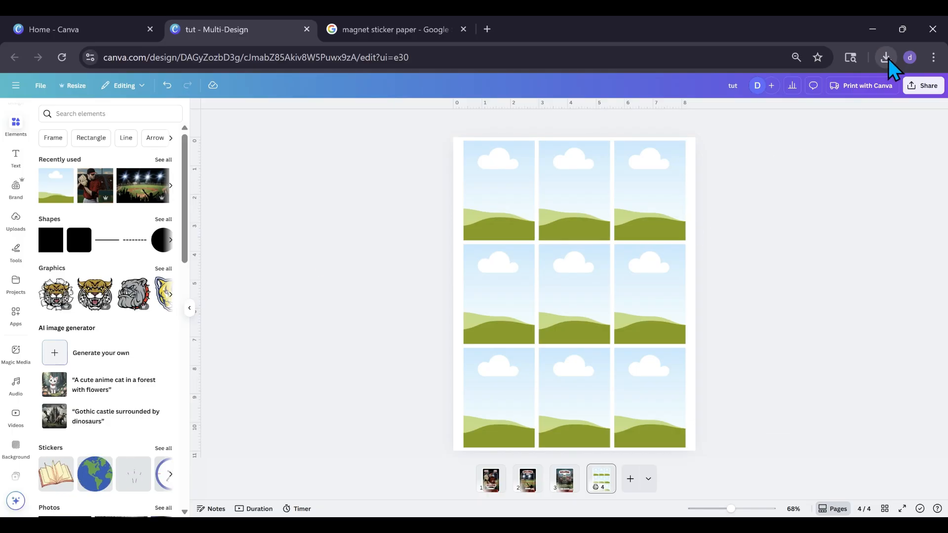
# Bring the downloaded Bulldogs pitcher card image onto the flyer page and place it in the grid's top-left frame
pyautogui.moveTo(887, 60); pyautogui.dragTo(531, 318)
pyautogui.click(353, 375)
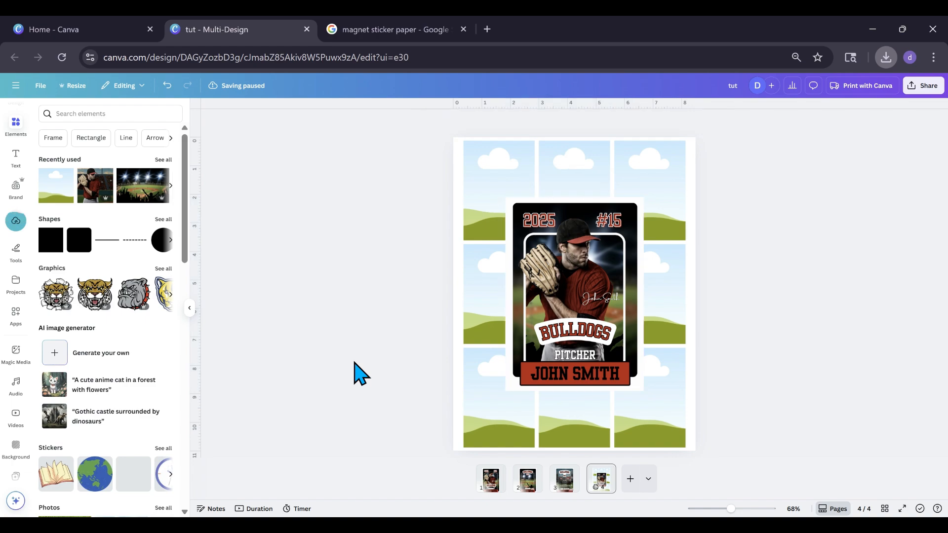
pyautogui.moveTo(543, 324); pyautogui.dragTo(499, 241)
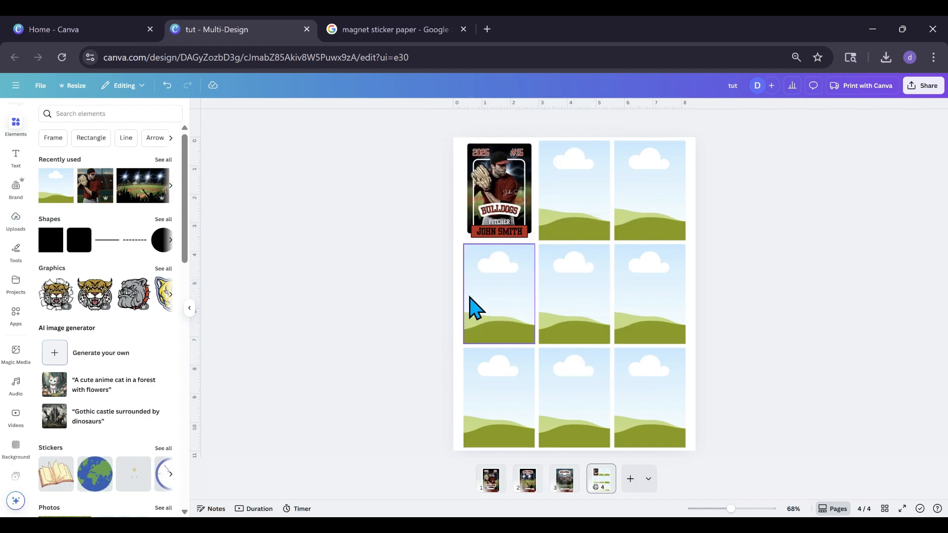
# Change the flyer page's background color to a light gray from the default solid colors
pyautogui.click(467, 321)
pyautogui.click(511, 124)
pyautogui.click(131, 346)
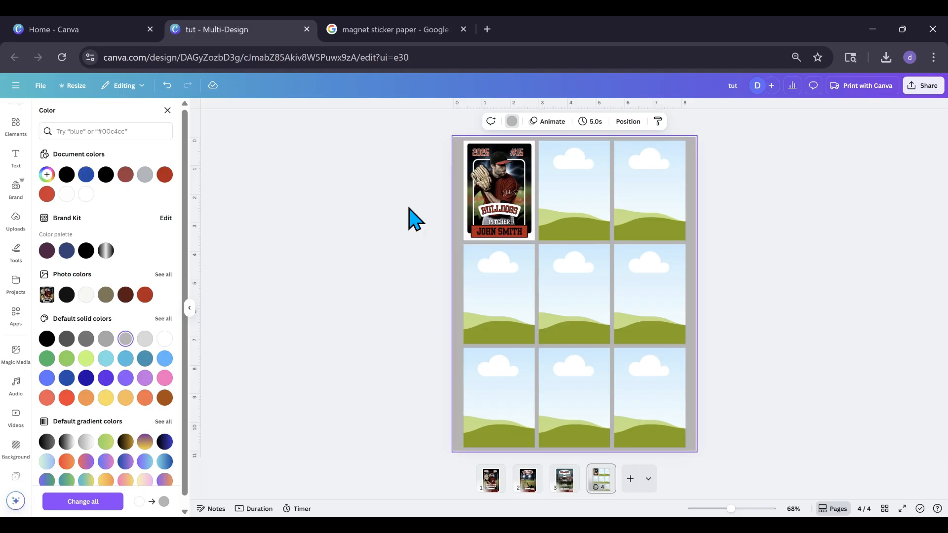
# Fill the top row's middle frame with the uploaded Mavericks card and its right frame with the Bulldogs wide receiver card front
pyautogui.click(15, 224)
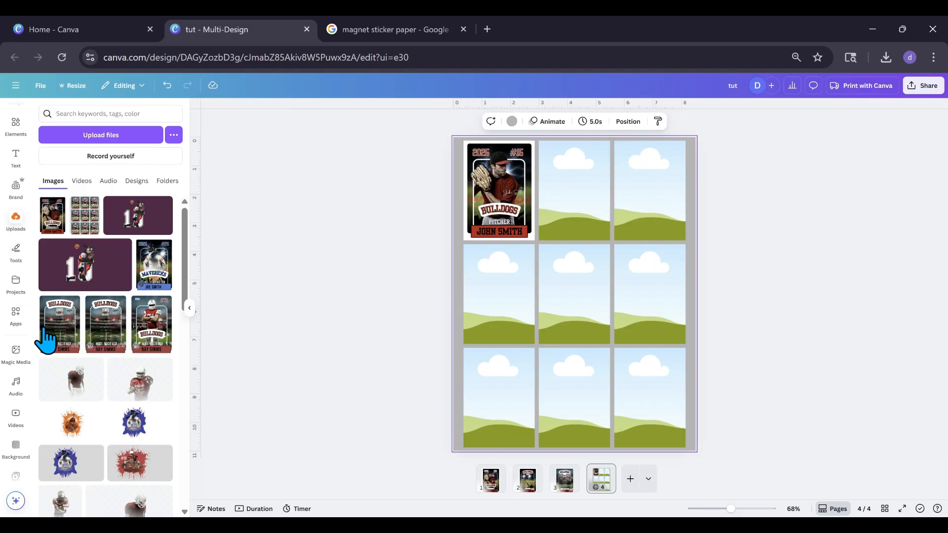
pyautogui.moveTo(156, 284); pyautogui.dragTo(549, 195)
pyautogui.moveTo(154, 348); pyautogui.dragTo(631, 225)
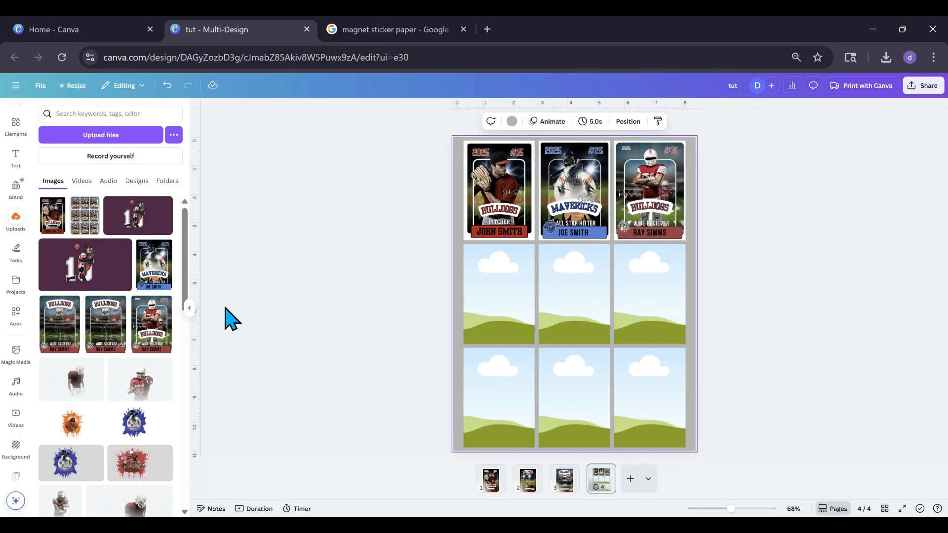
# Fill the middle and bottom rows with the same uploaded card fronts: Bulldogs pitcher, Mavericks hitter and Bulldogs wide receiver in each row
pyautogui.moveTo(52, 227); pyautogui.dragTo(474, 304)
pyautogui.moveTo(154, 266); pyautogui.dragTo(555, 292)
pyautogui.moveTo(150, 336); pyautogui.dragTo(620, 317)
pyautogui.moveTo(145, 348); pyautogui.dragTo(637, 395)
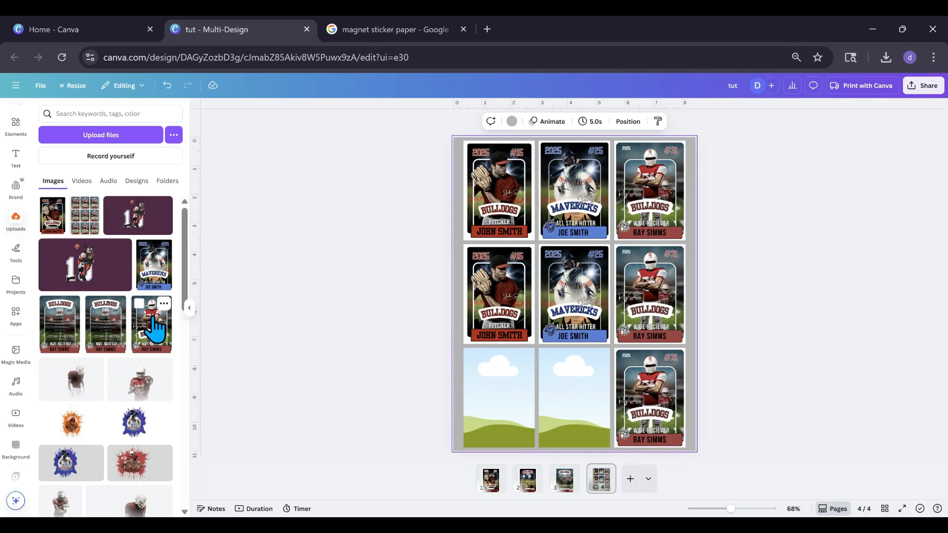
pyautogui.moveTo(154, 264); pyautogui.dragTo(567, 397)
pyautogui.moveTo(52, 215); pyautogui.dragTo(494, 390)
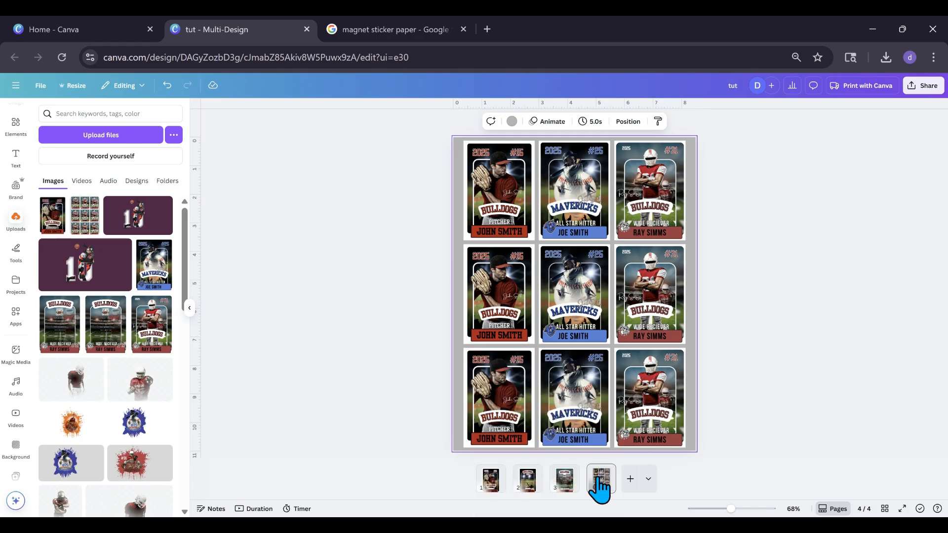
# Duplicate the card sheet page, replace all nine fronts on the copy with the Bulldogs card back image, and compare both pages
pyautogui.rightClick(611, 483)
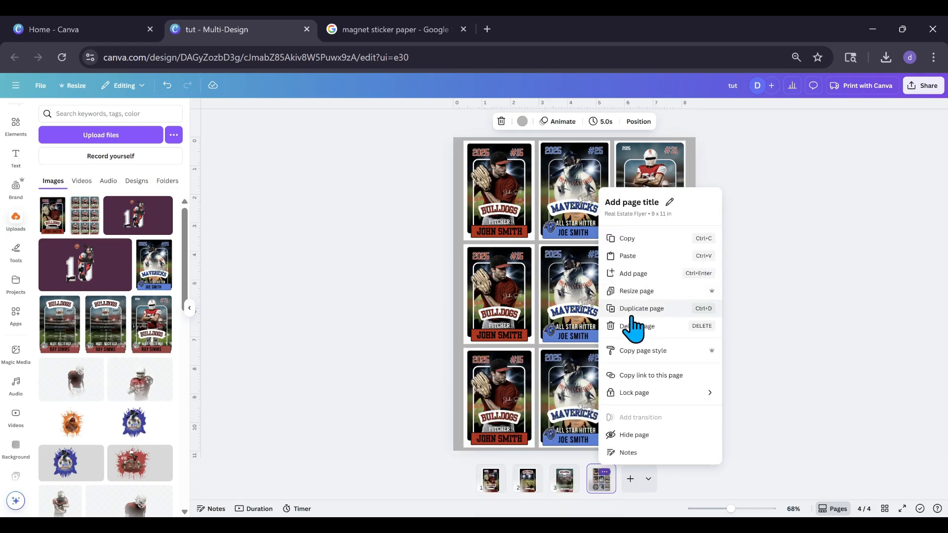
pyautogui.click(631, 312)
pyautogui.moveTo(108, 351); pyautogui.dragTo(475, 198)
pyautogui.moveTo(112, 346); pyautogui.dragTo(575, 192)
pyautogui.moveTo(69, 346); pyautogui.dragTo(650, 200)
pyautogui.moveTo(105, 340); pyautogui.dragTo(480, 297)
pyautogui.moveTo(54, 341); pyautogui.dragTo(567, 303)
pyautogui.moveTo(97, 348); pyautogui.dragTo(498, 420)
pyautogui.moveTo(106, 349); pyautogui.dragTo(561, 403)
pyautogui.moveTo(69, 349); pyautogui.dragTo(611, 380)
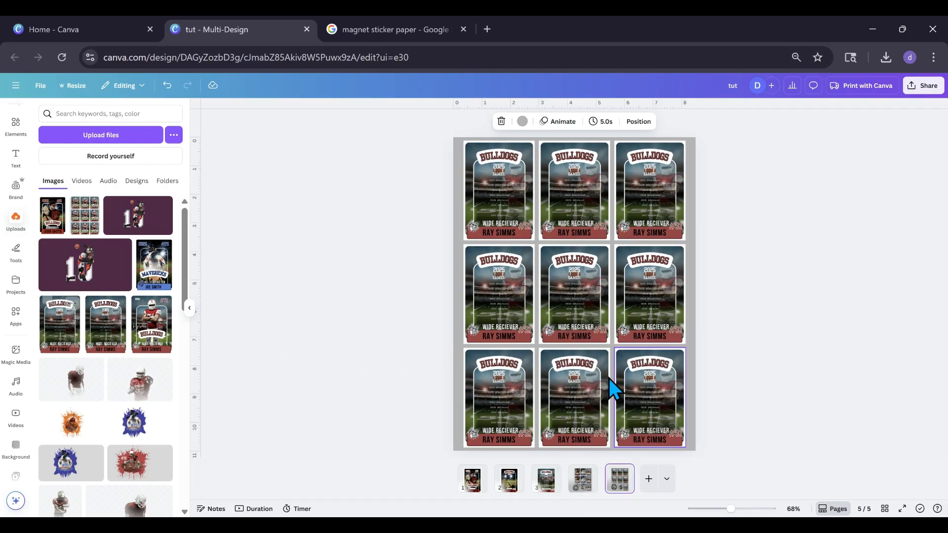
pyautogui.click(582, 497)
pyautogui.click(621, 500)
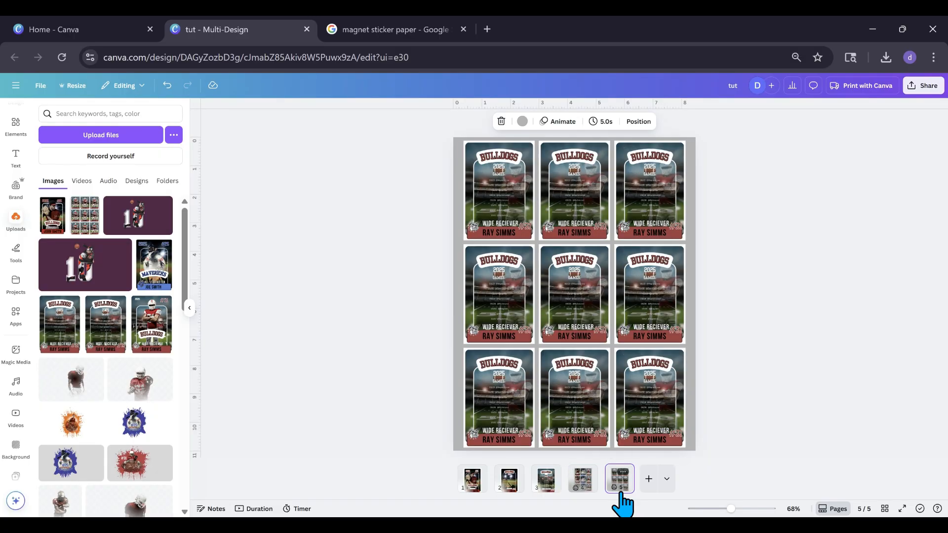